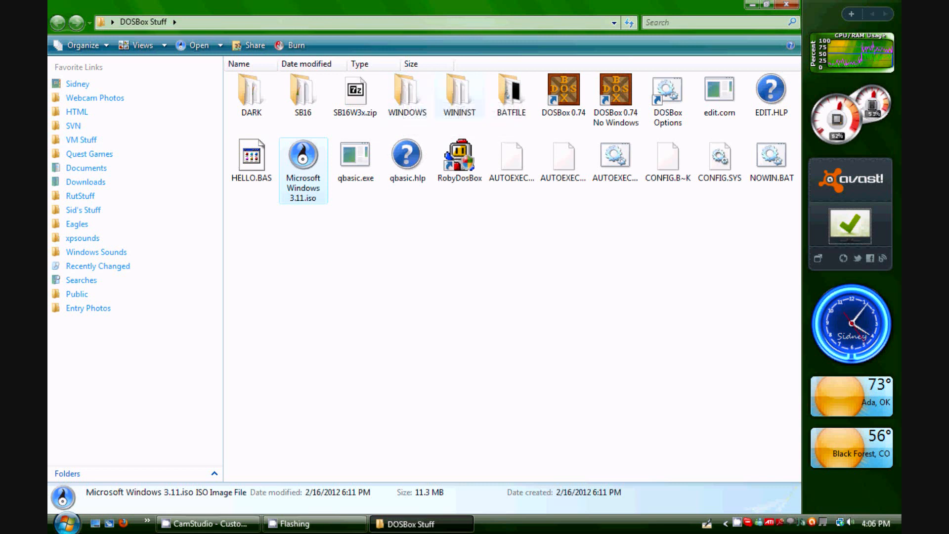
Open the Microsoft Windows 3.11.iso image as an archive in 7-Zip
right_click(314, 163)
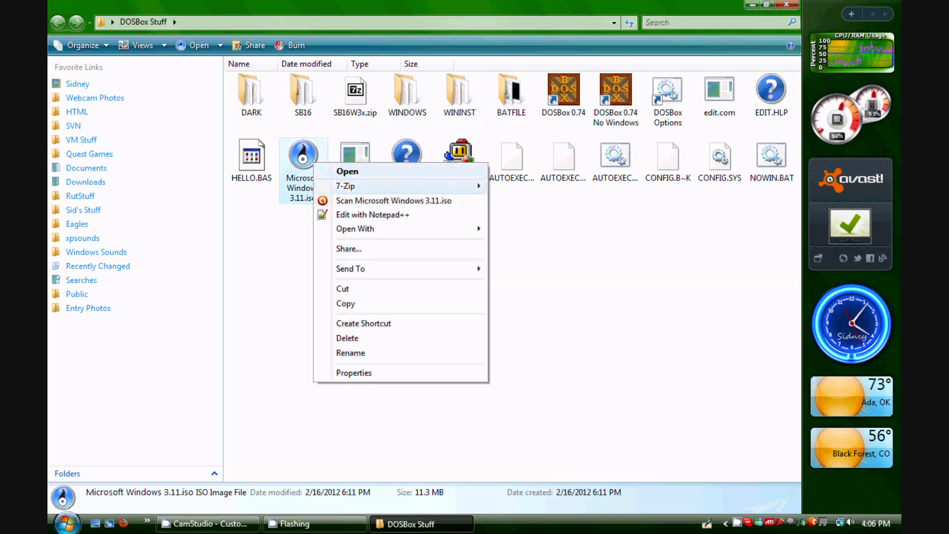
mouse_move(376, 186)
left_click(531, 186)
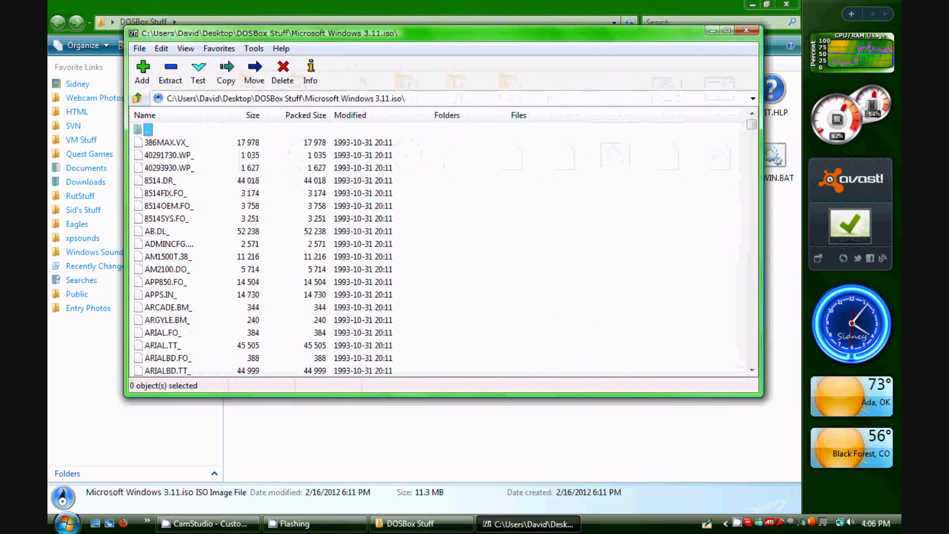
Scroll through the ISO archive's file list to examine its contents
scroll(440, 249, "down", 15)
scroll(440, 249, "down", 15)
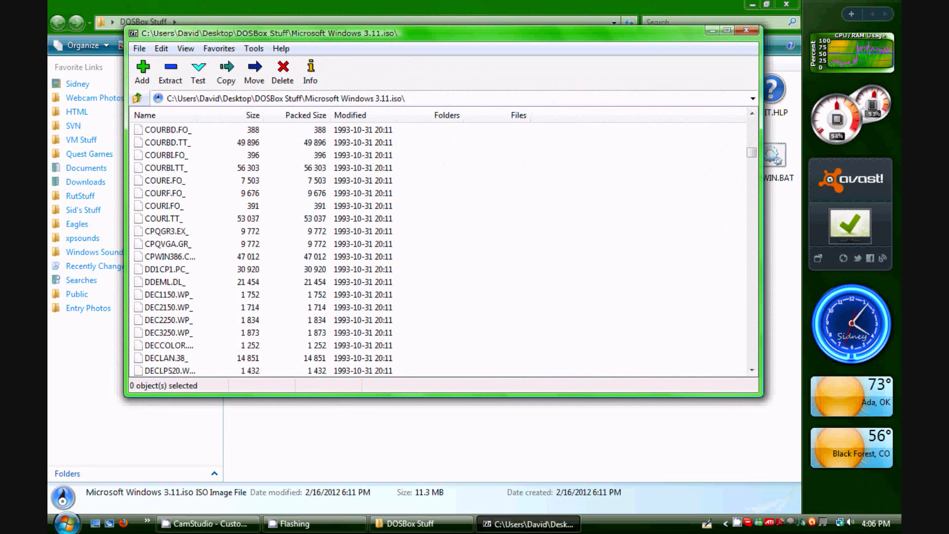
scroll(440, 249, "down", 5)
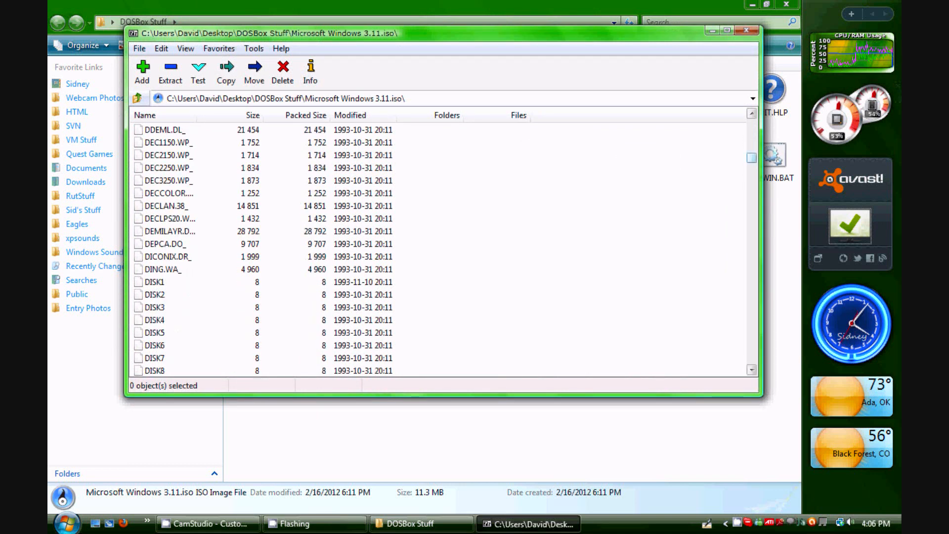
scroll(440, 250, "down", 15)
scroll(440, 249, "up", 15)
left_click_drag(751, 157, 751, 359)
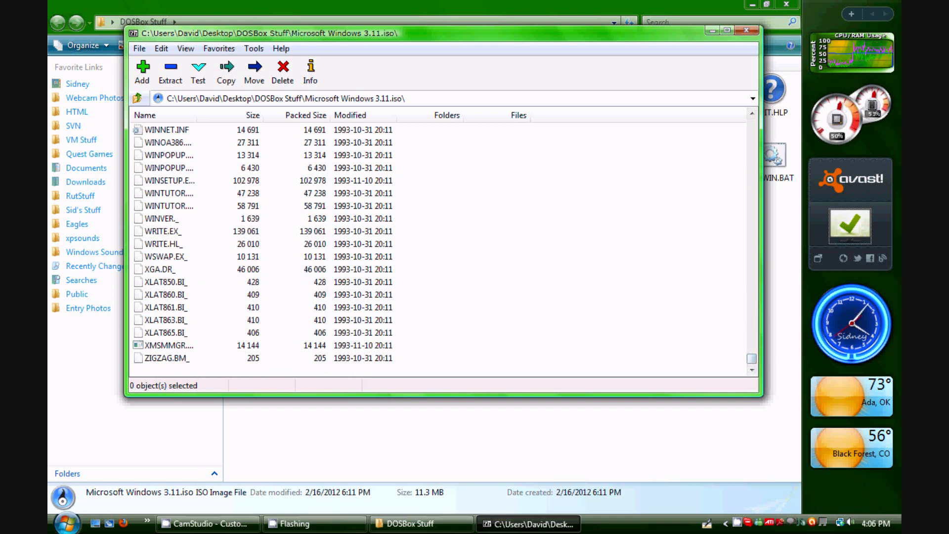
left_click(167, 358)
scroll(440, 250, "up", 20)
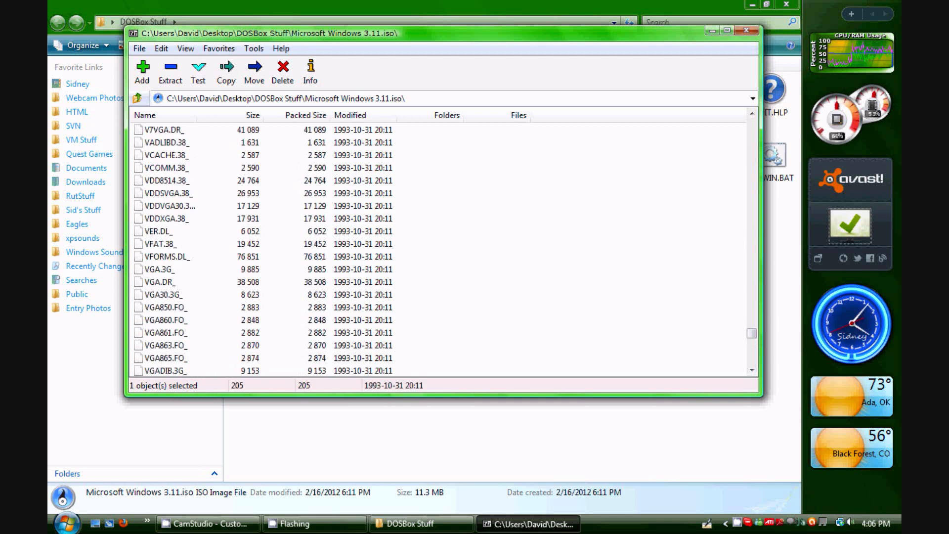
scroll(440, 250, "up", 20)
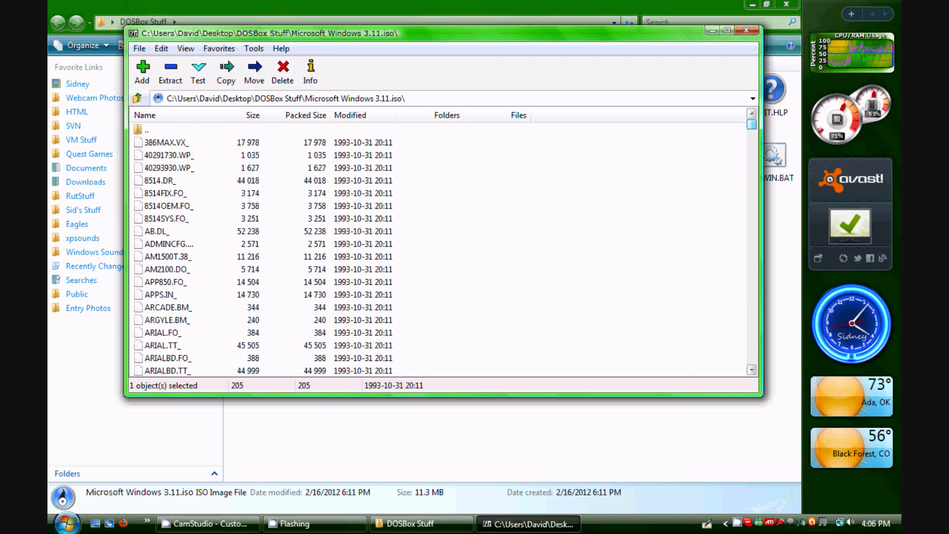
left_click(166, 143)
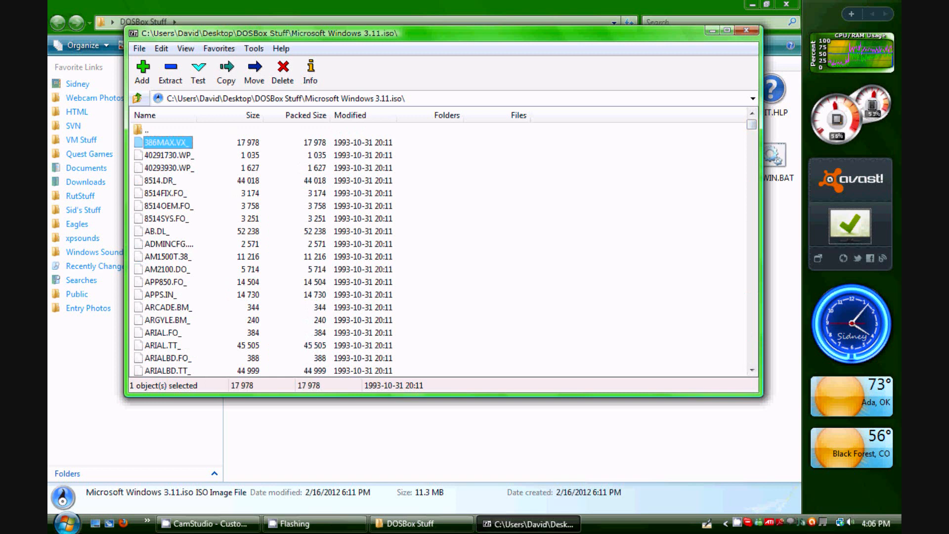
scroll(440, 250, "down", 4)
scroll(440, 249, "down", 9)
scroll(440, 250, "up", 13)
scroll(440, 250, "down", 12)
scroll(440, 249, "down", 20)
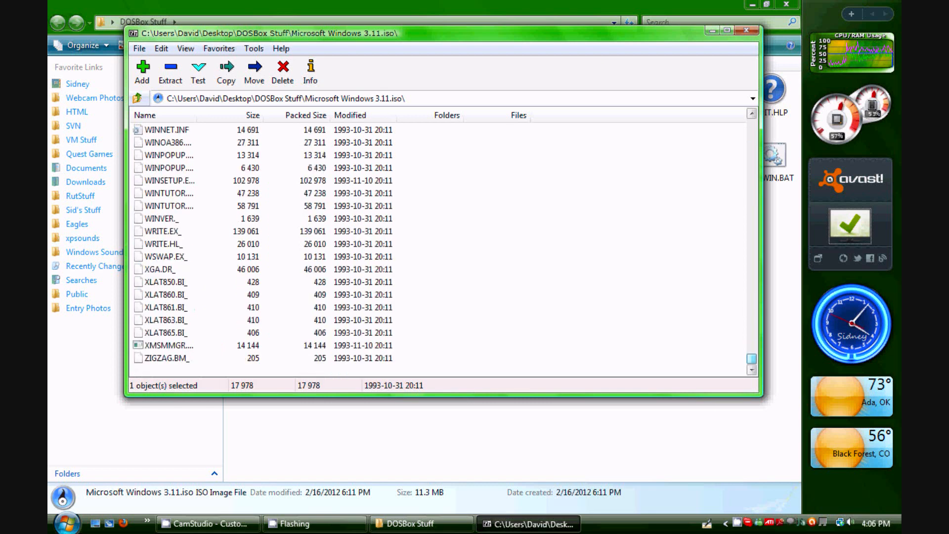
Select all files in the archive, review the selection, then close the 7-Zip window
key("ctrl+a")
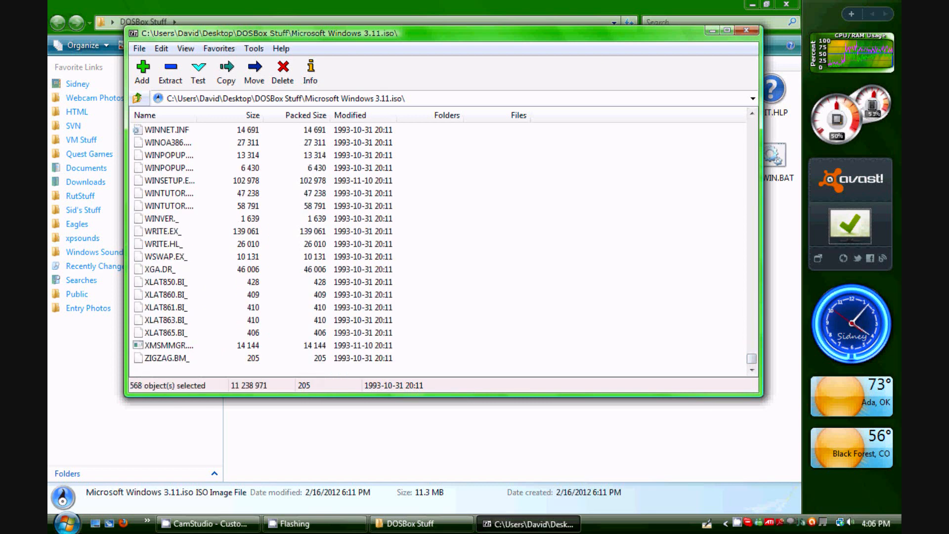
scroll(440, 250, "up", 6)
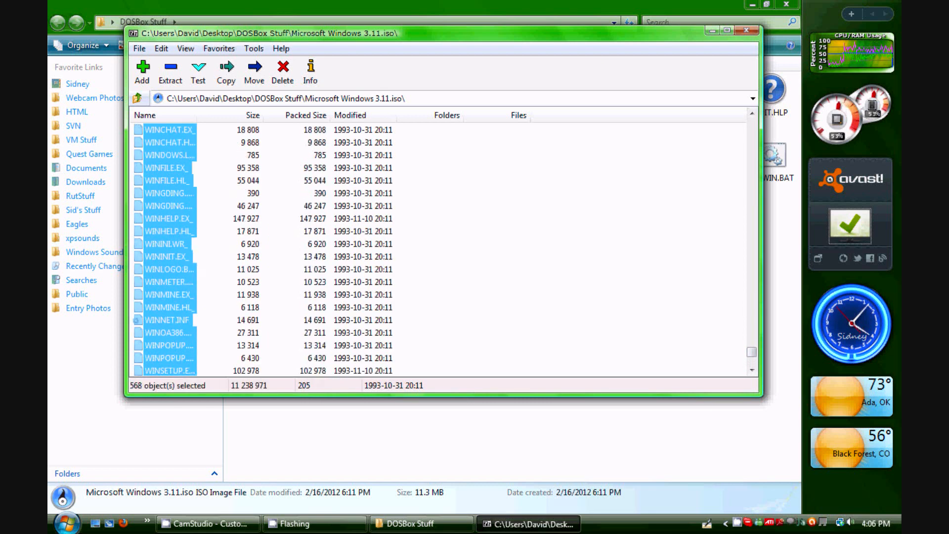
scroll(440, 249, "up", 12)
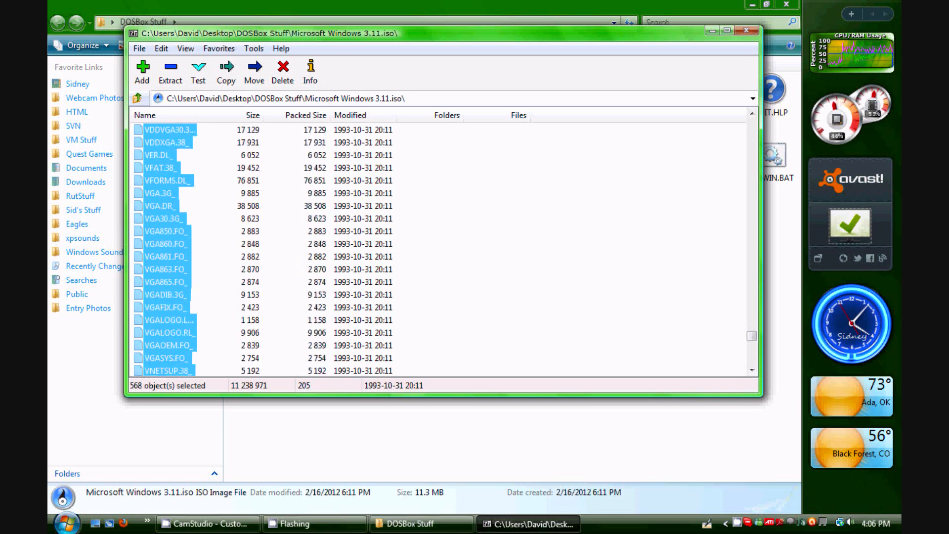
left_click(494, 250)
scroll(495, 250, "up", 5)
scroll(495, 250, "up", 2)
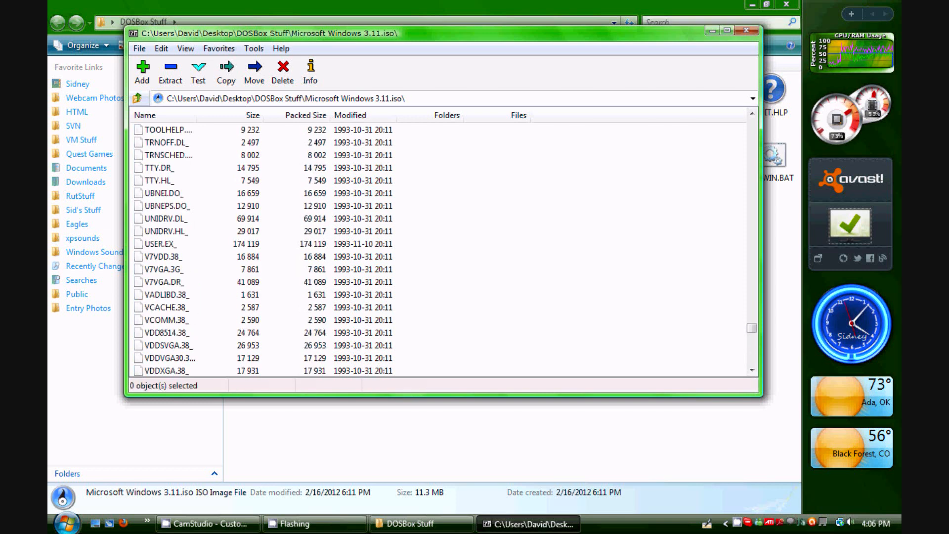
left_click(746, 31)
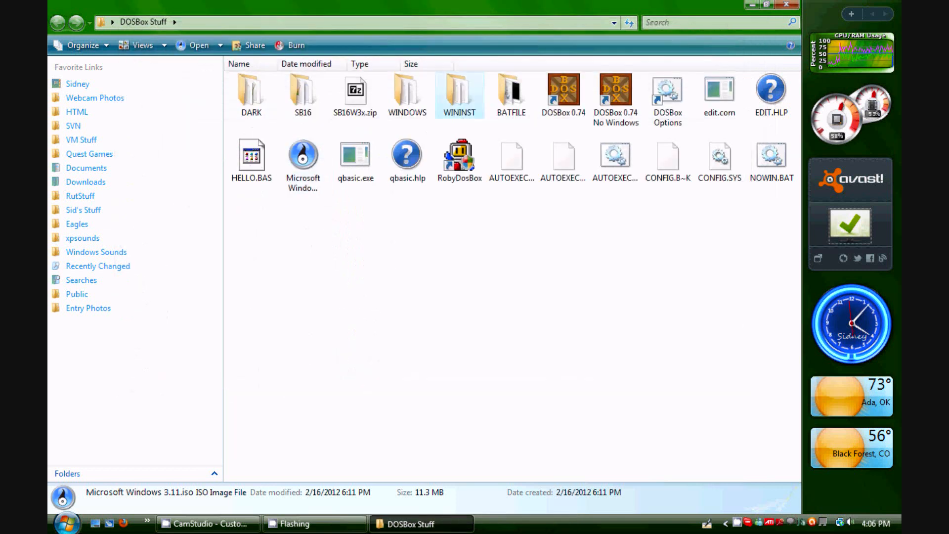
Open the WININST folder to compare its files with the ISO contents, then go back to DOSBox Stuff
double_click(460, 95)
scroll(460, 269, "down", 12)
scroll(460, 268, "down", 4)
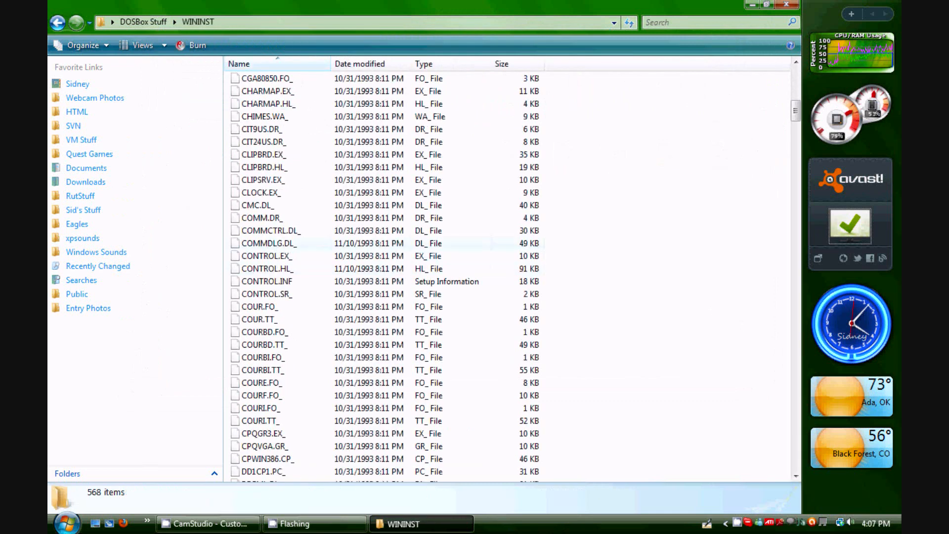
scroll(495, 275, "up", 16)
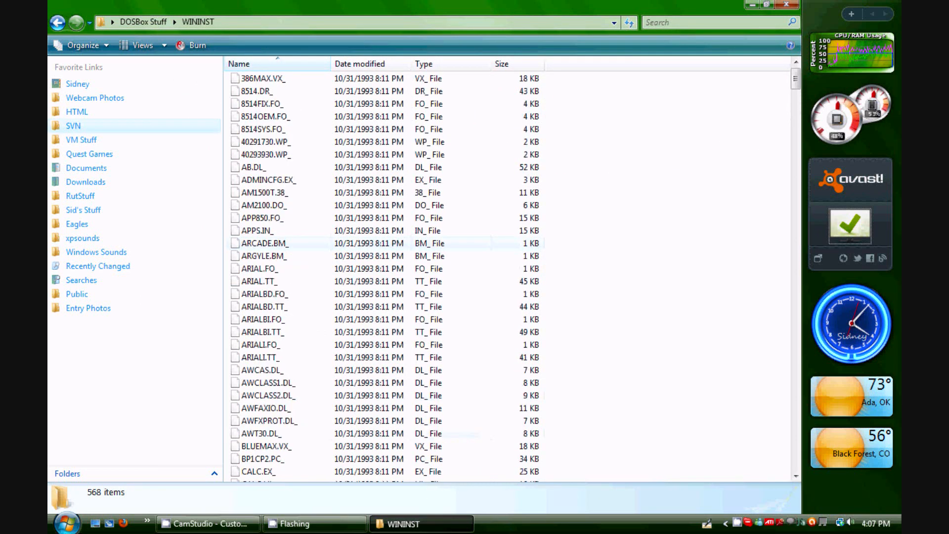
left_click(57, 22)
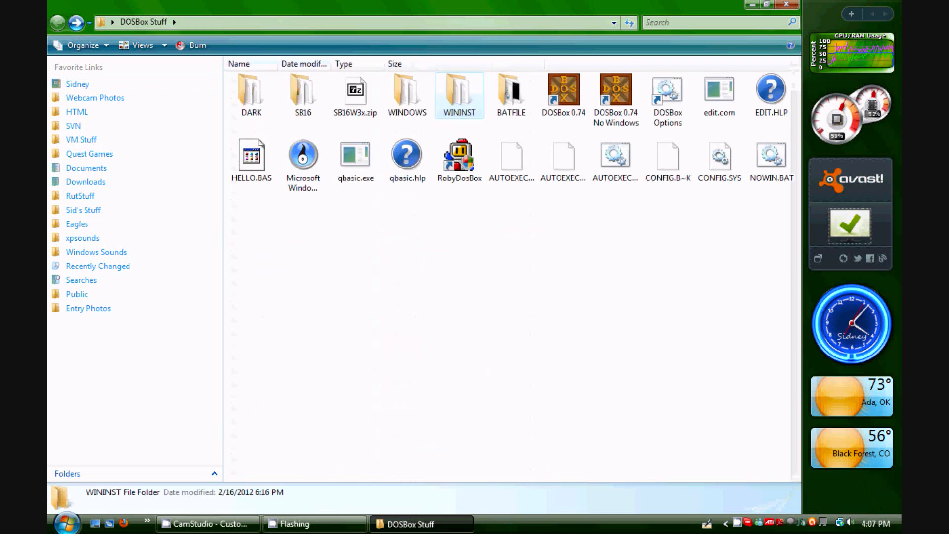
Open the Partition_1 (C:) drive through My Computer
left_click(67, 523)
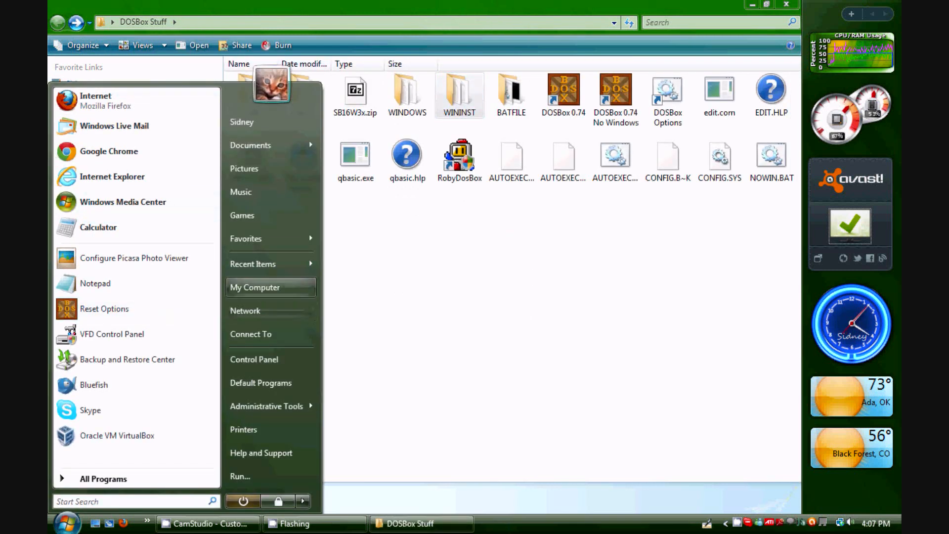
left_click(254, 287)
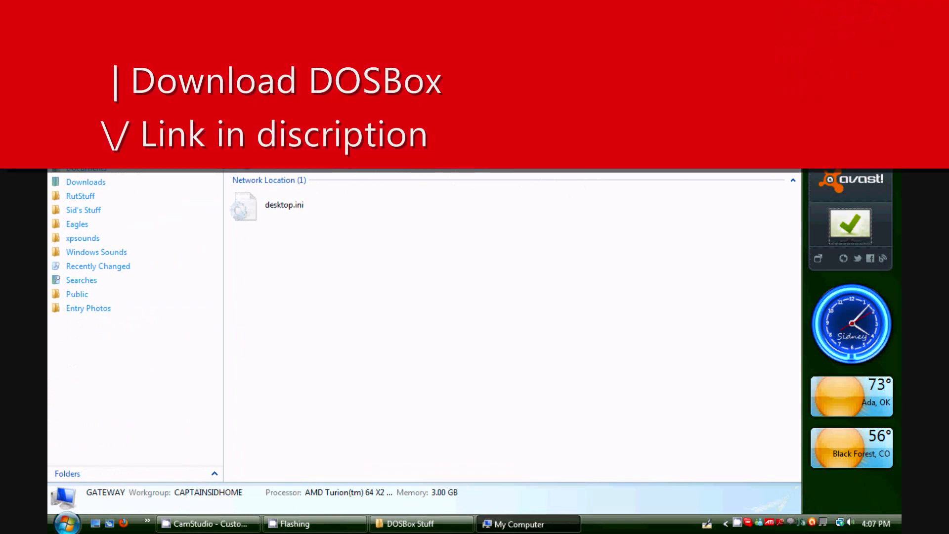
double_click(277, 102)
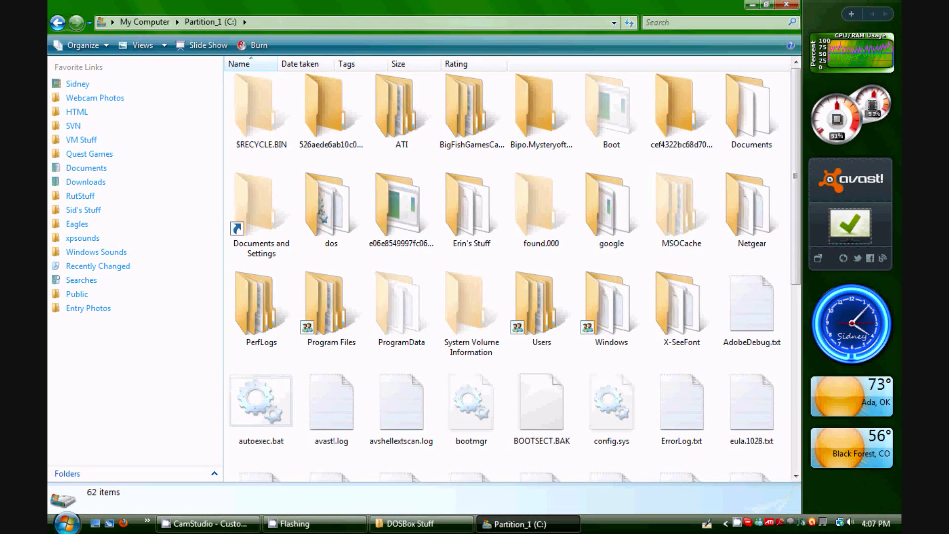
left_click(421, 523)
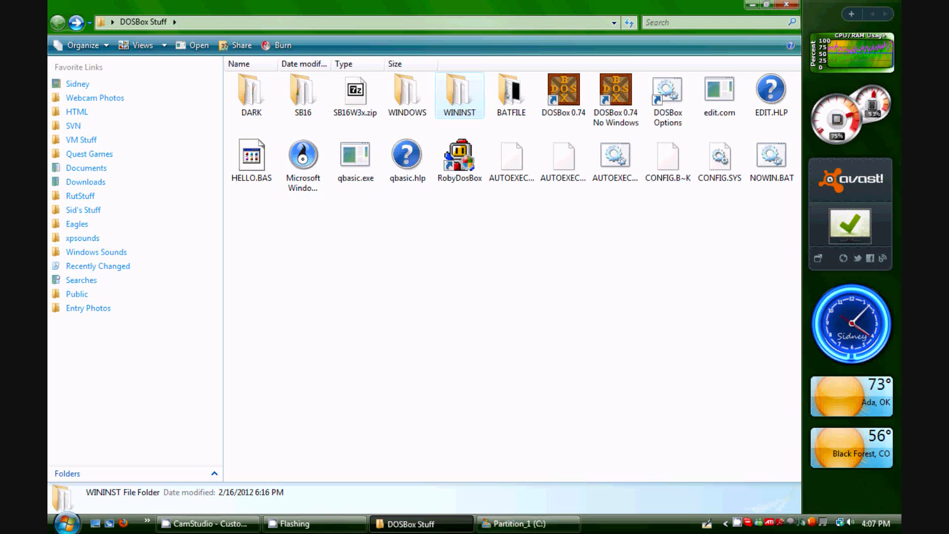
mouse_move(529, 523)
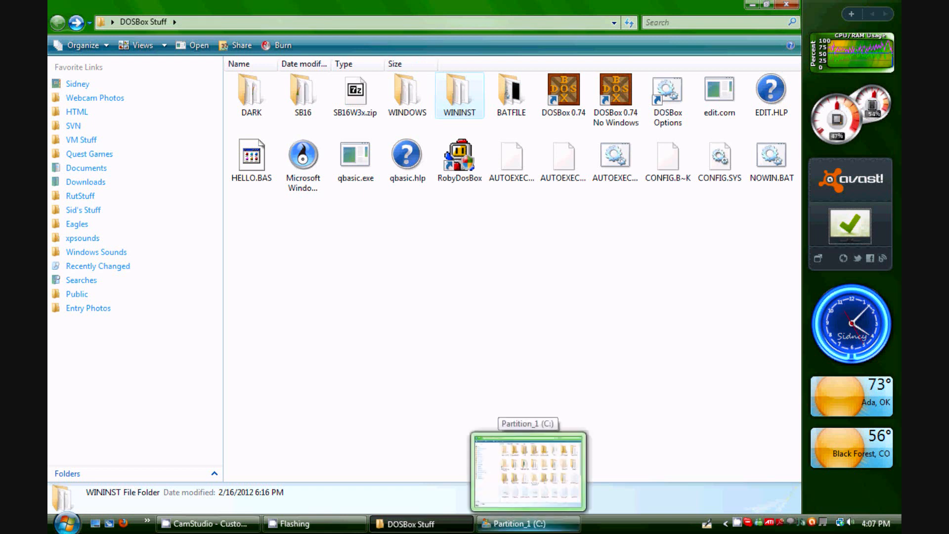
left_click(528, 523)
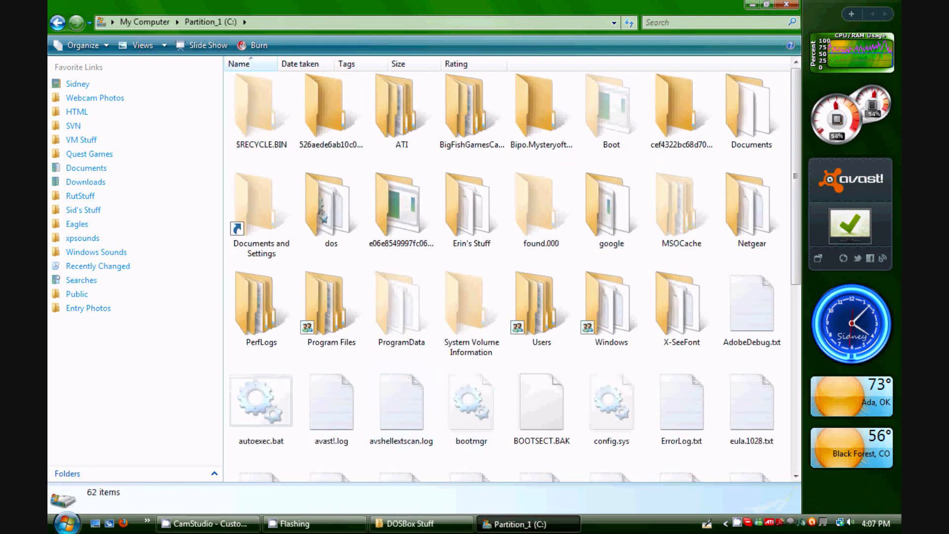
Create a new folder named win3.1 at the root of the C: drive and open it
right_click(554, 168)
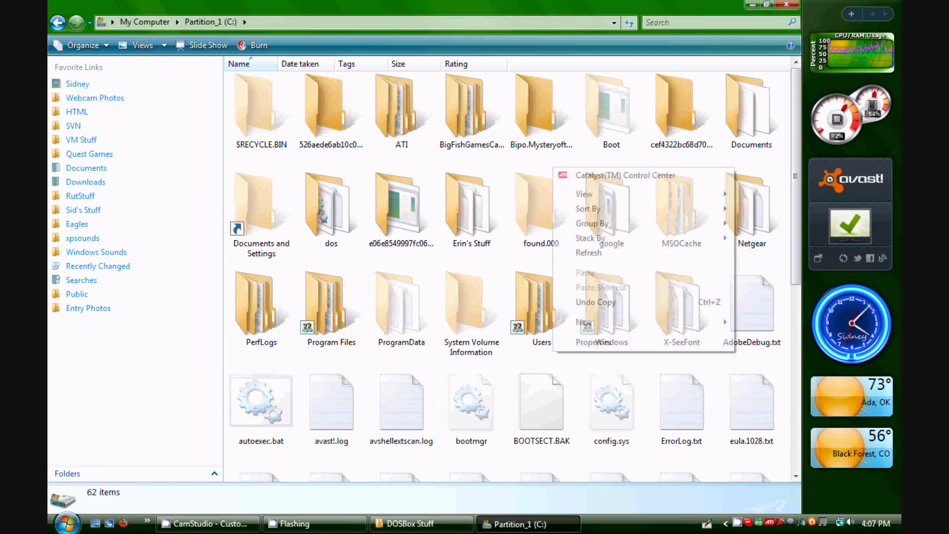
mouse_move(643, 322)
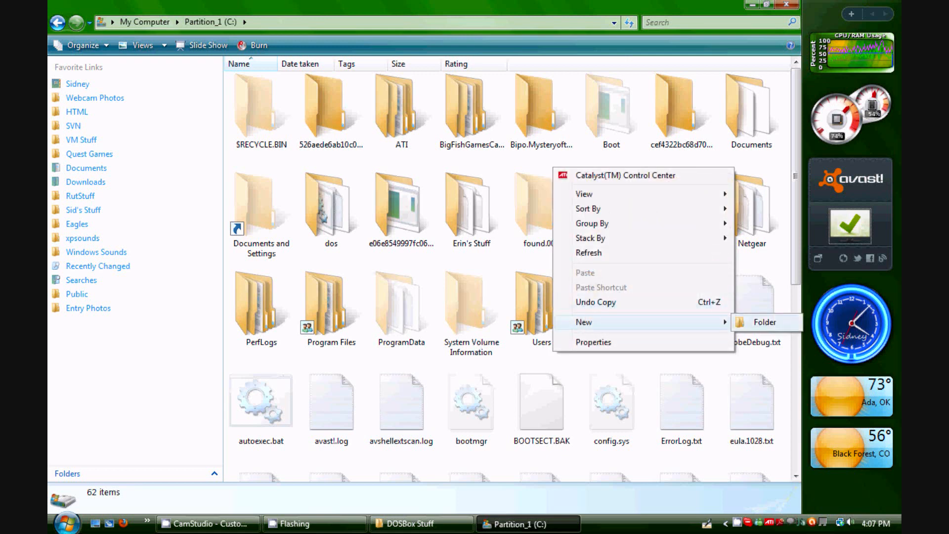
left_click(765, 322)
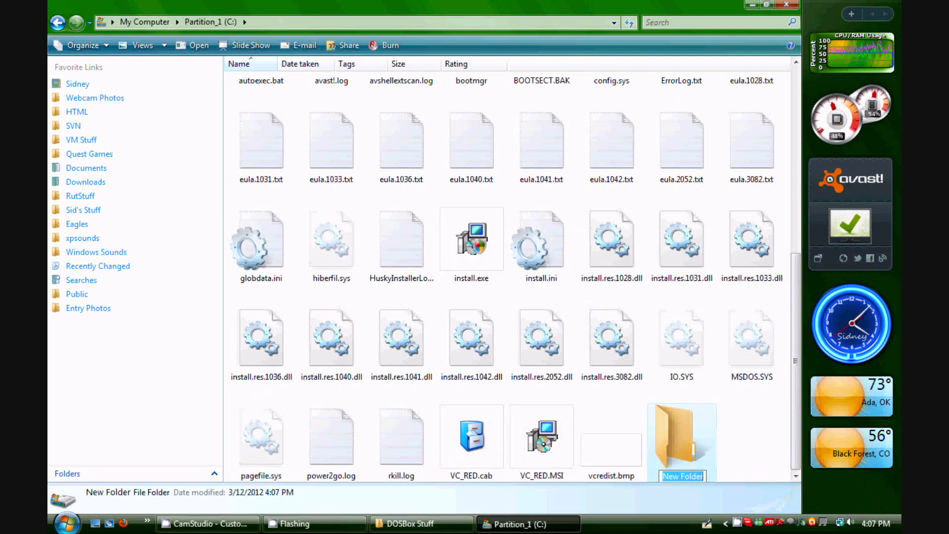
type("win3.1")
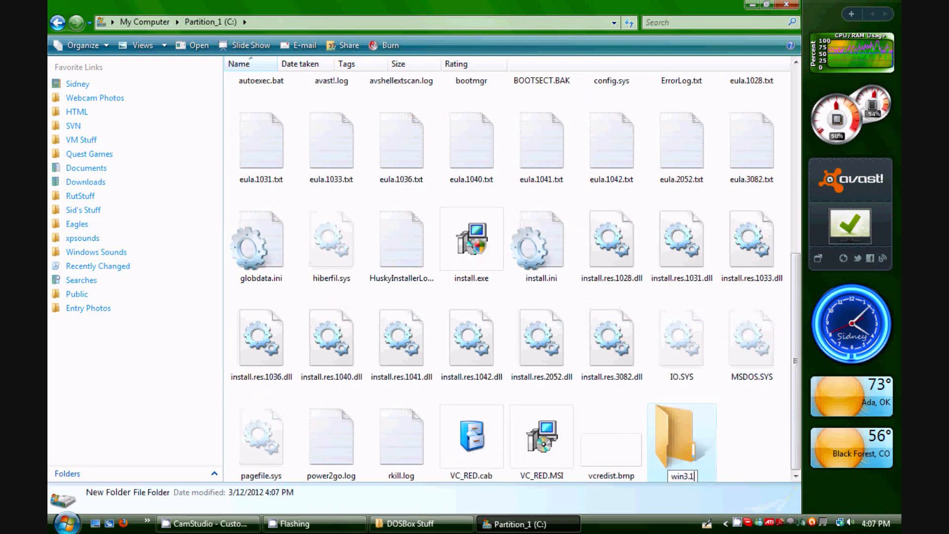
key("Return")
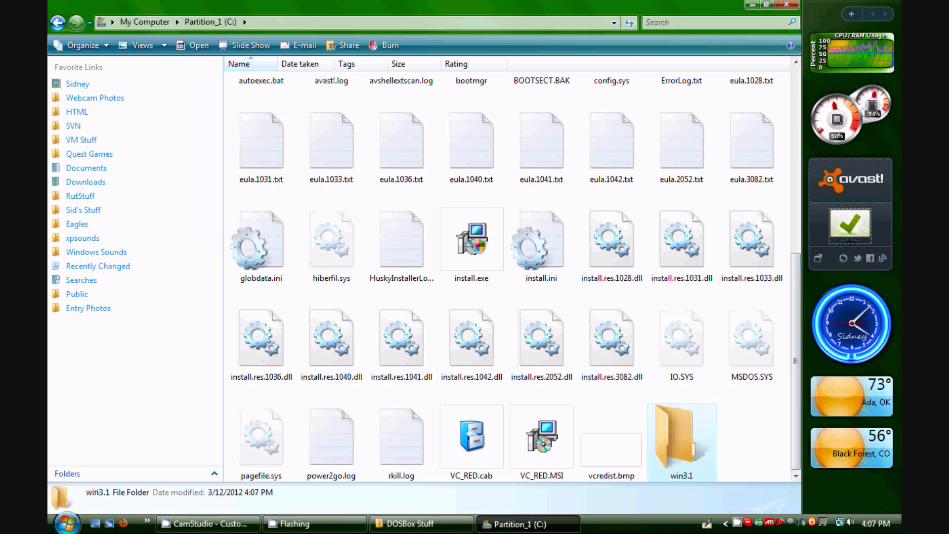
key("Return")
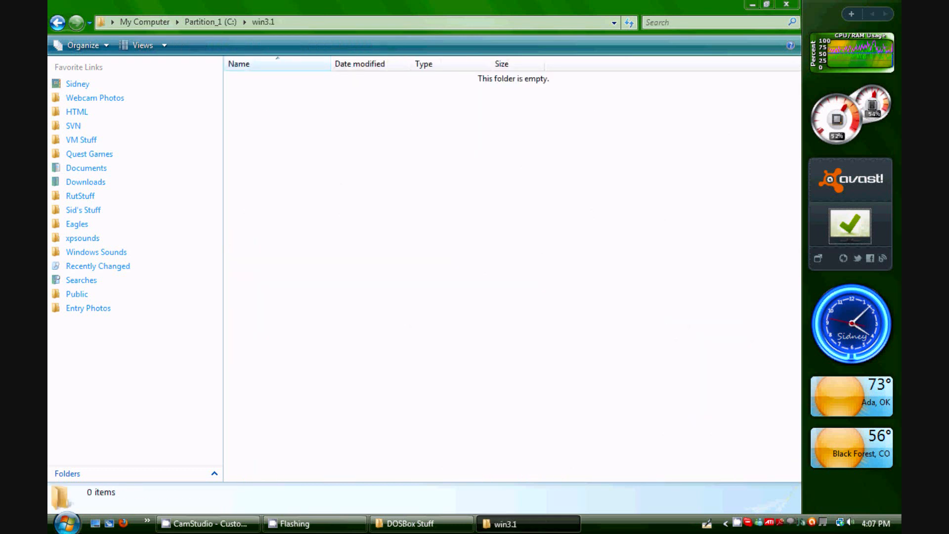
Copy the WININST folder from DOSBox Stuff into the win3.1 folder
key("alt+Tab")
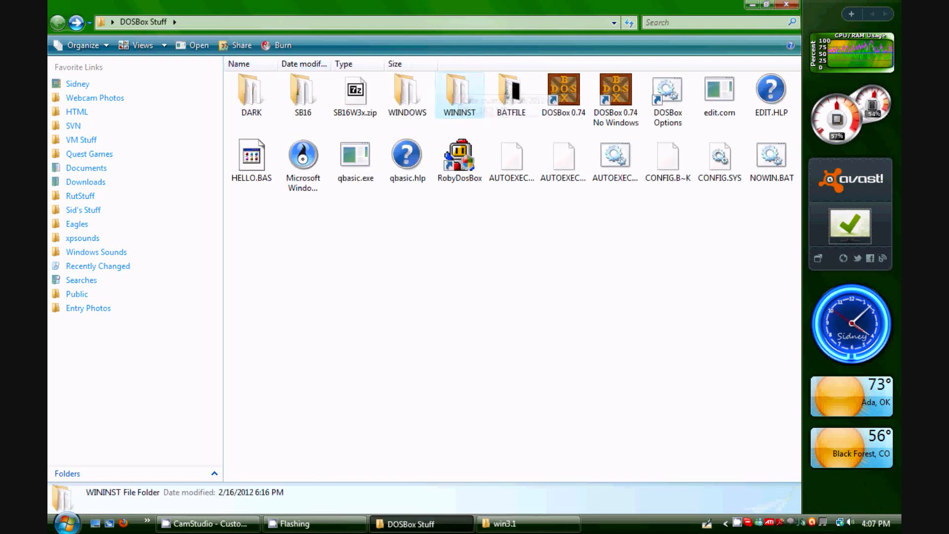
left_click_drag(459, 94, 526, 528)
left_click(410, 524)
left_click_drag(459, 94, 425, 251)
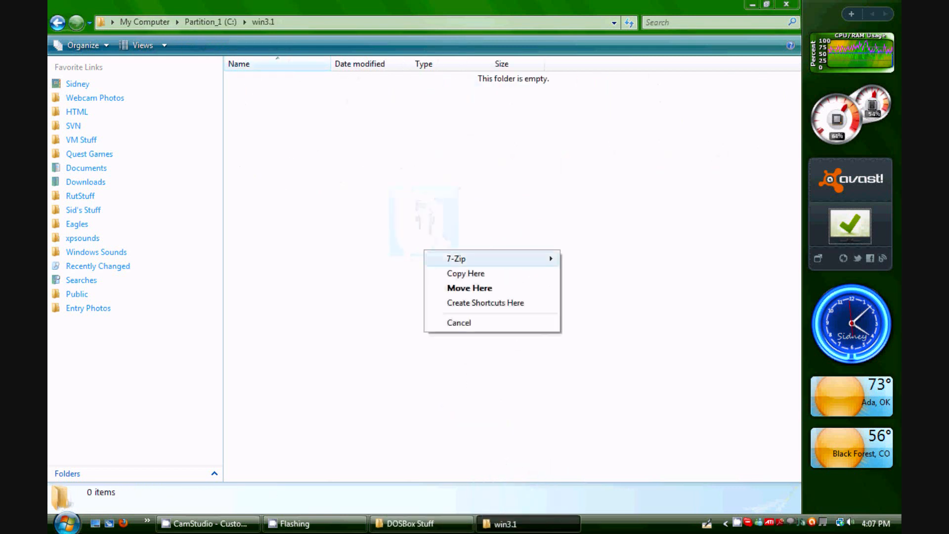
left_click(458, 322)
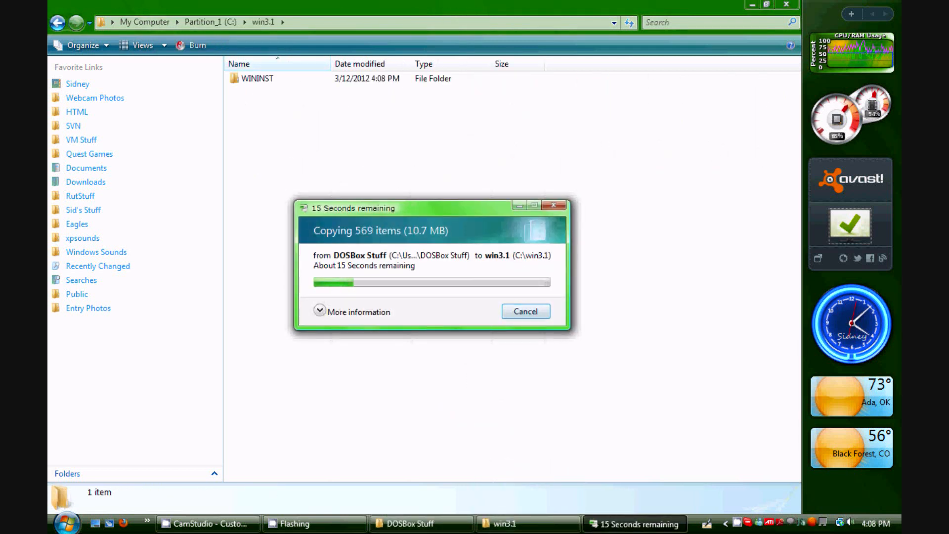
Delete the copied WININST folder from win3.1 and switch back to the DOSBox Stuff window
left_click(257, 78)
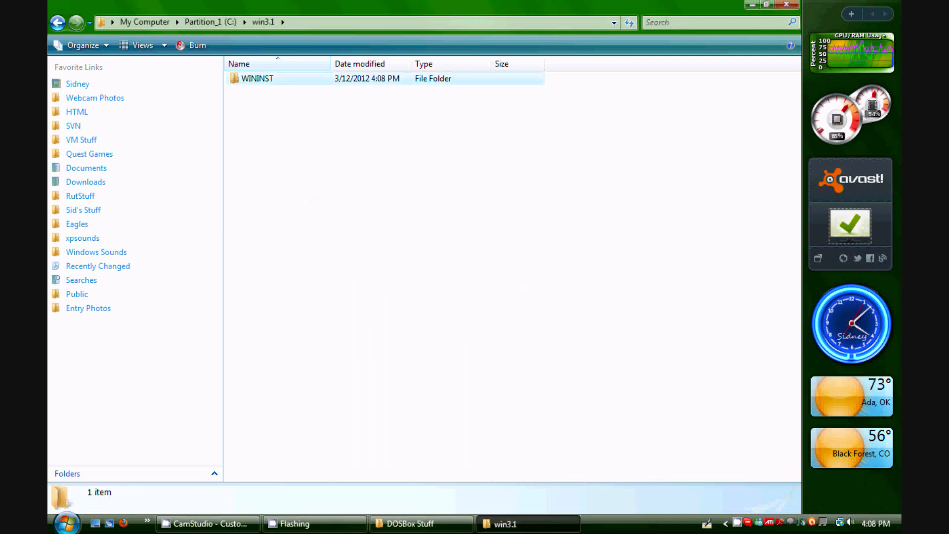
key("Delete")
key("Return")
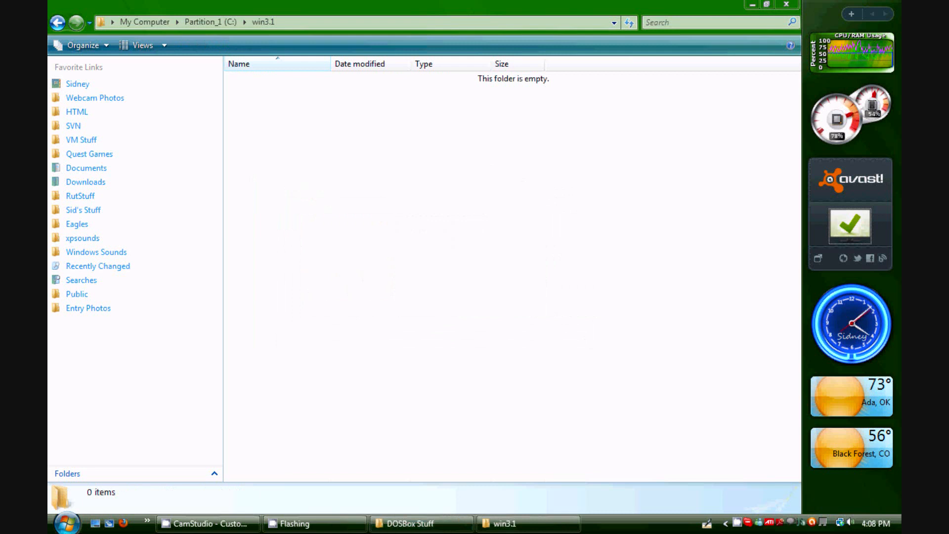
left_click(421, 523)
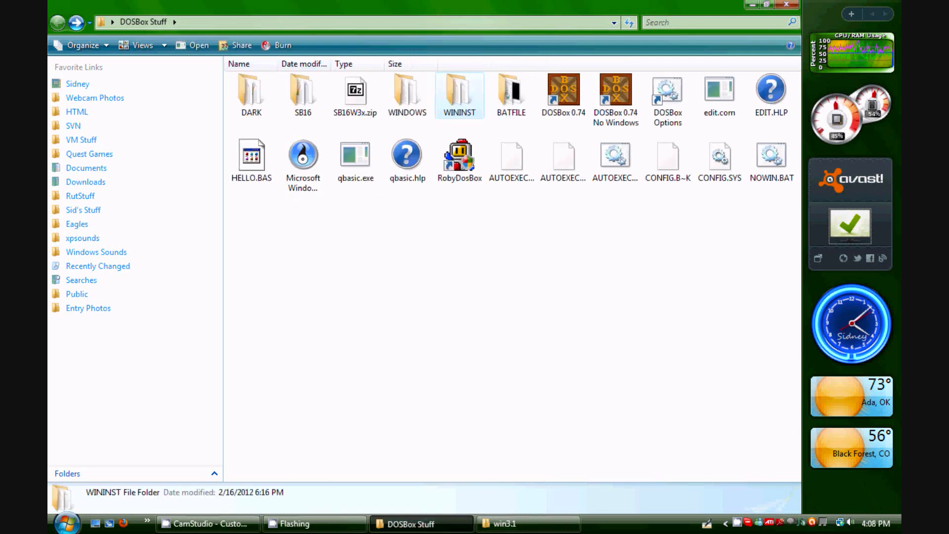
Inspect the contents of the SB16W3x.zip archive and the SB16 folder in DOSBox Stuff
double_click(355, 95)
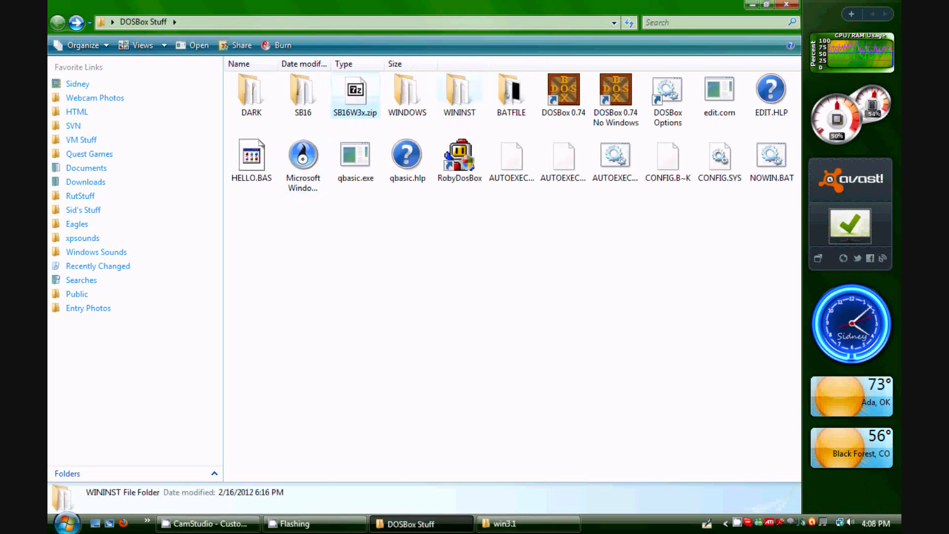
left_click(168, 143)
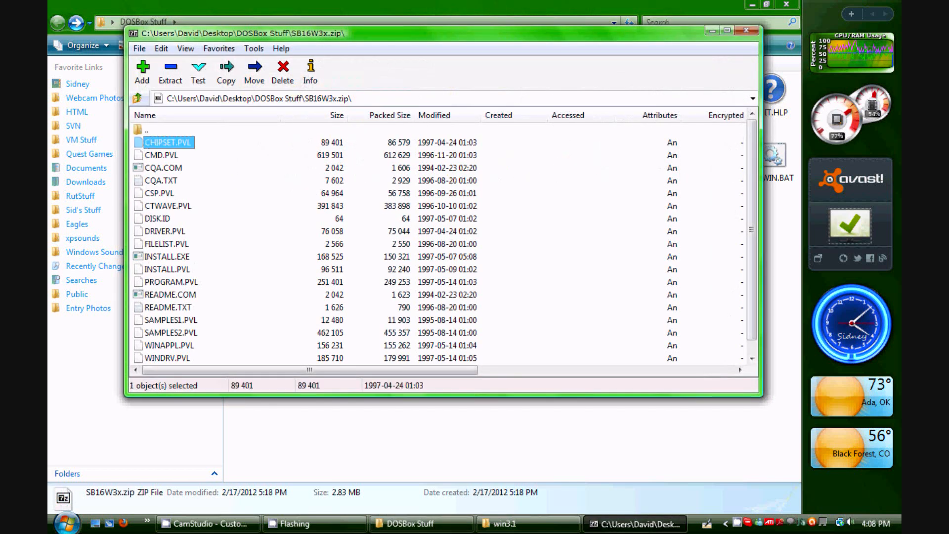
scroll(440, 242, "down", 1)
scroll(441, 242, "up", 1)
left_click(747, 31)
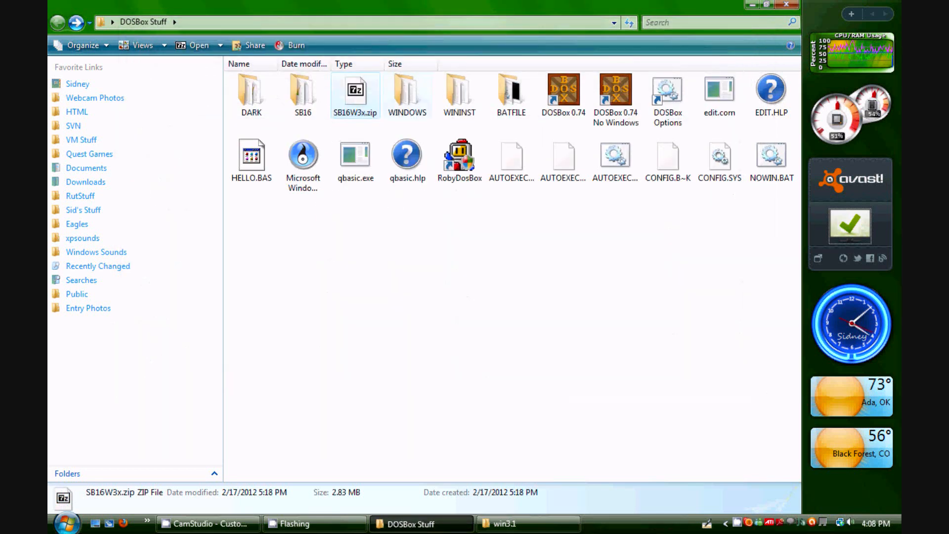
double_click(303, 95)
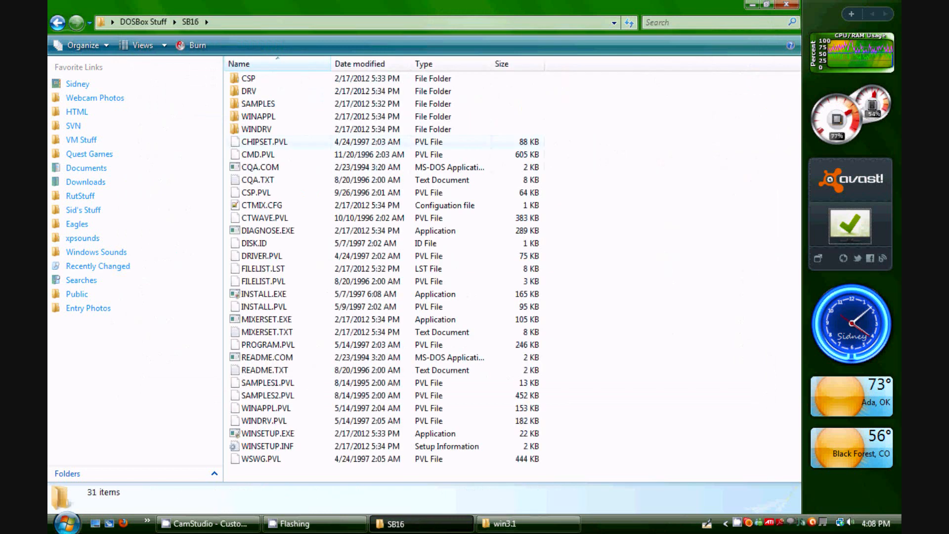
left_click(301, 256)
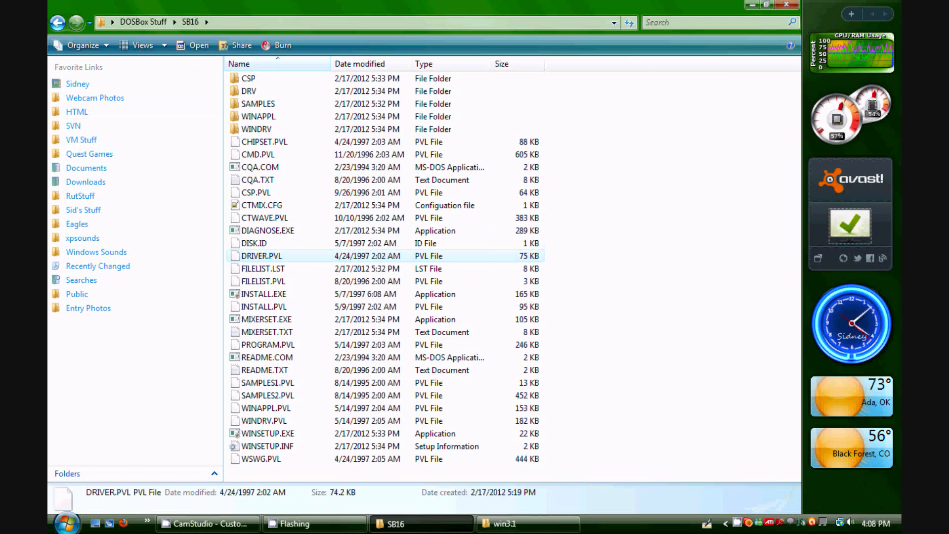
left_click(57, 22)
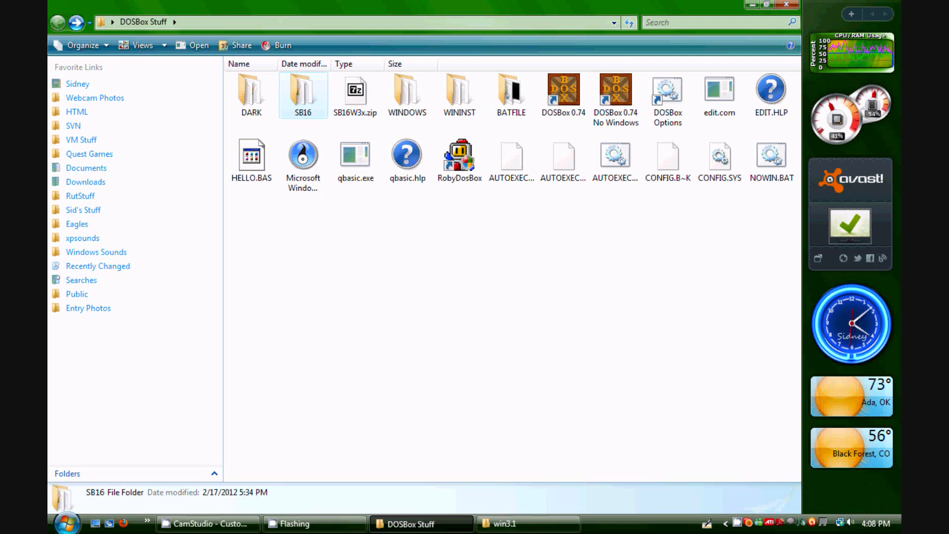
Close the empty win3.1 folder window
left_click(528, 523)
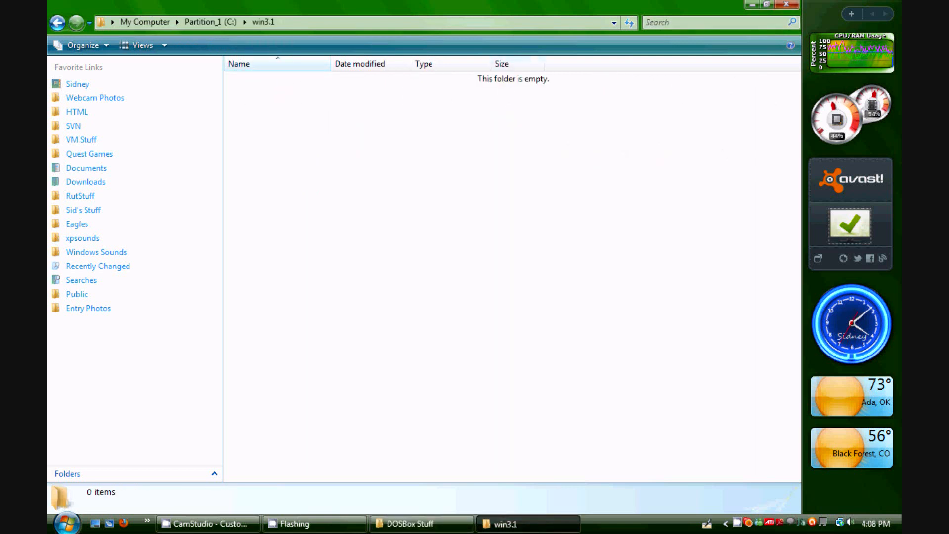
left_click(420, 523)
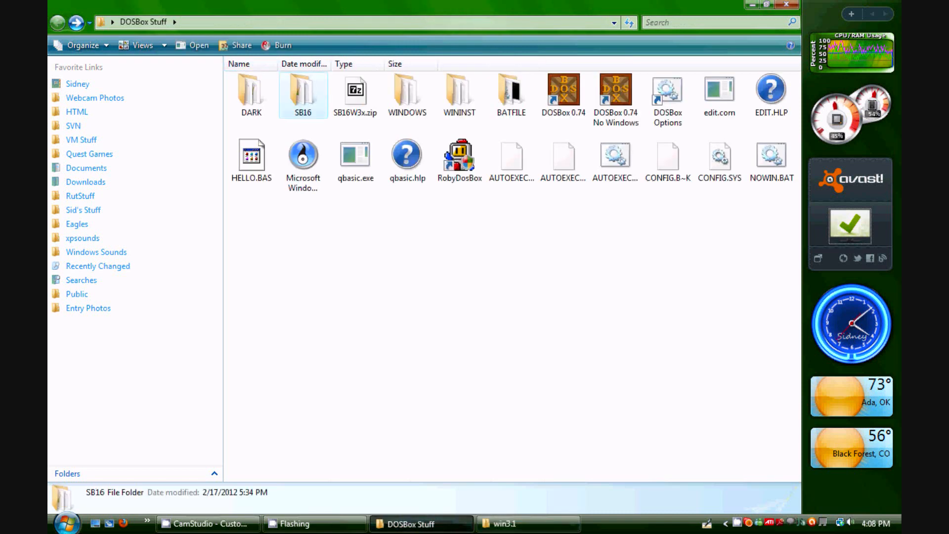
left_click(528, 523)
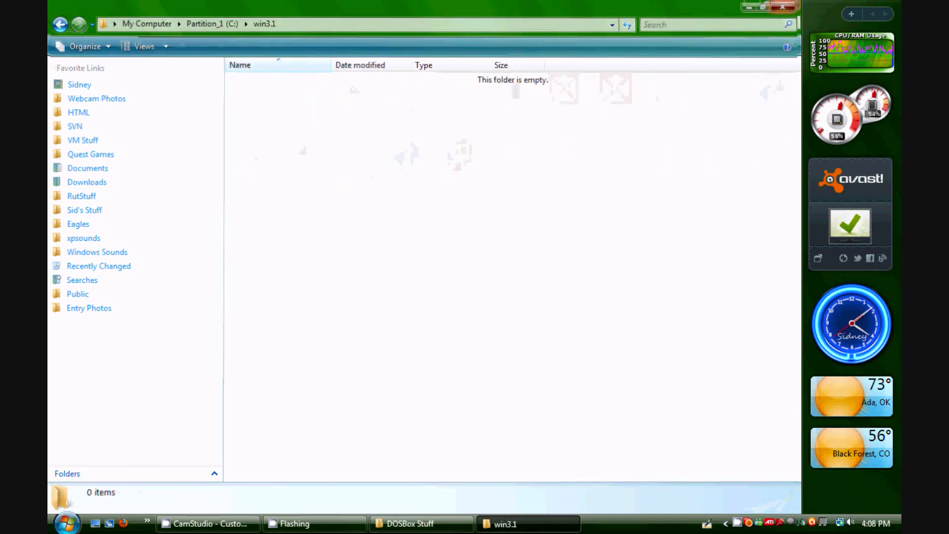
left_click(783, 6)
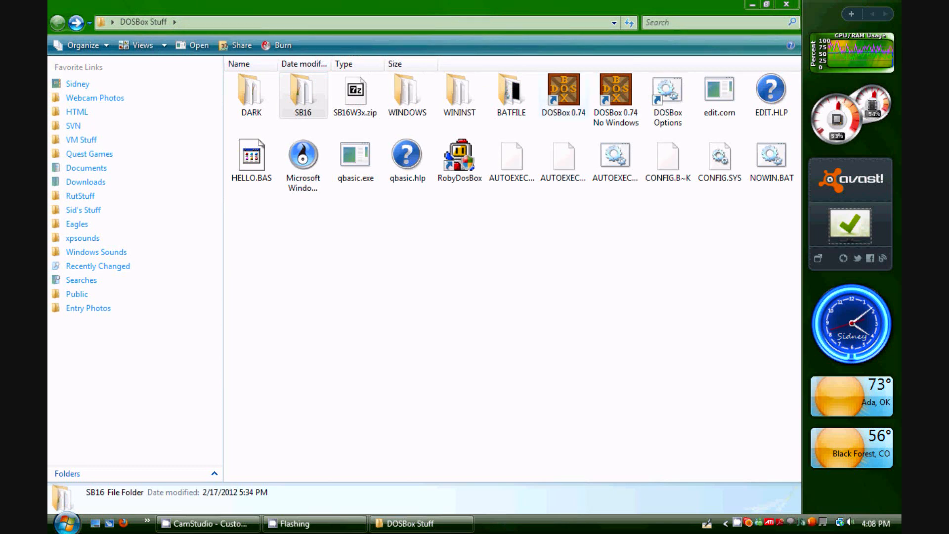
Open the DOSBox Options config file and add the line mount c C:\win3.1 at the end of the autoexec section
double_click(668, 99)
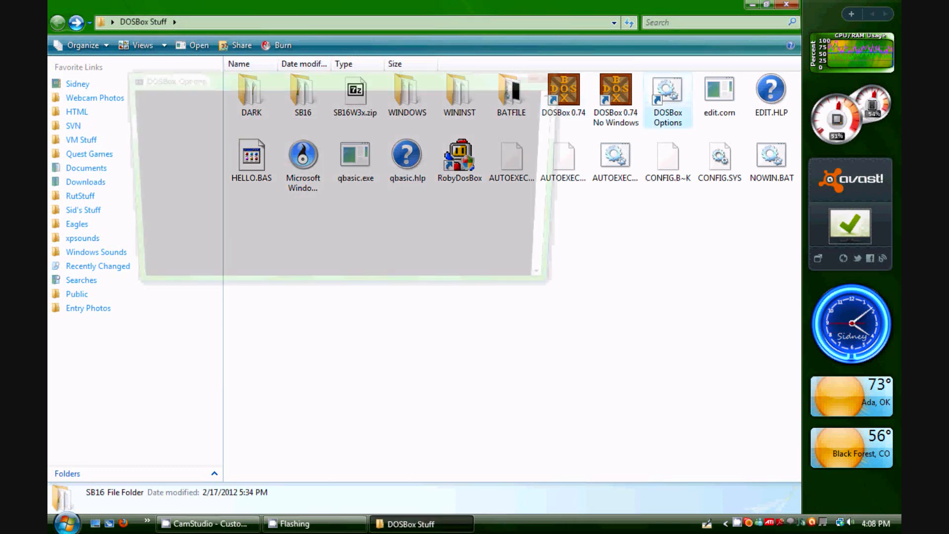
scroll(427, 267, "down", 11)
scroll(426, 267, "down", 20)
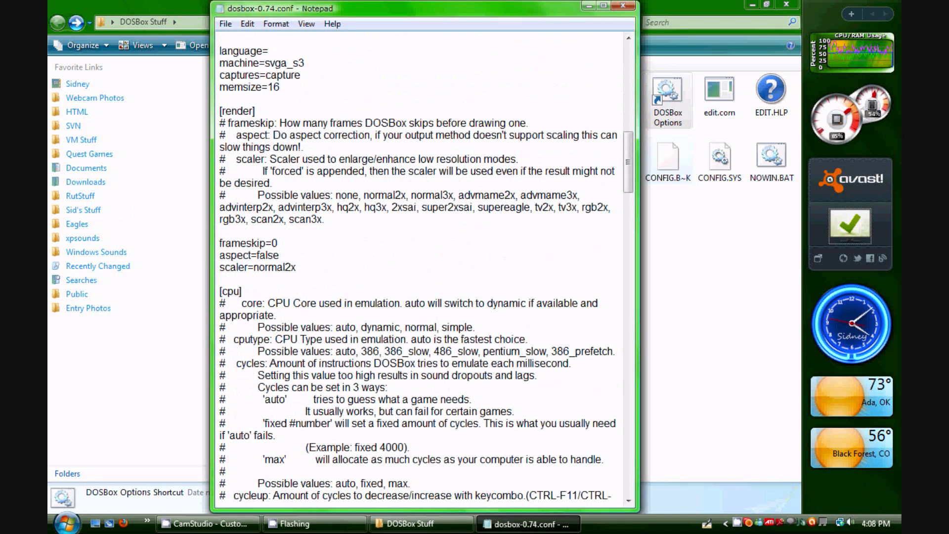
scroll(426, 267, "up", 12)
left_click_drag(629, 162, 628, 466)
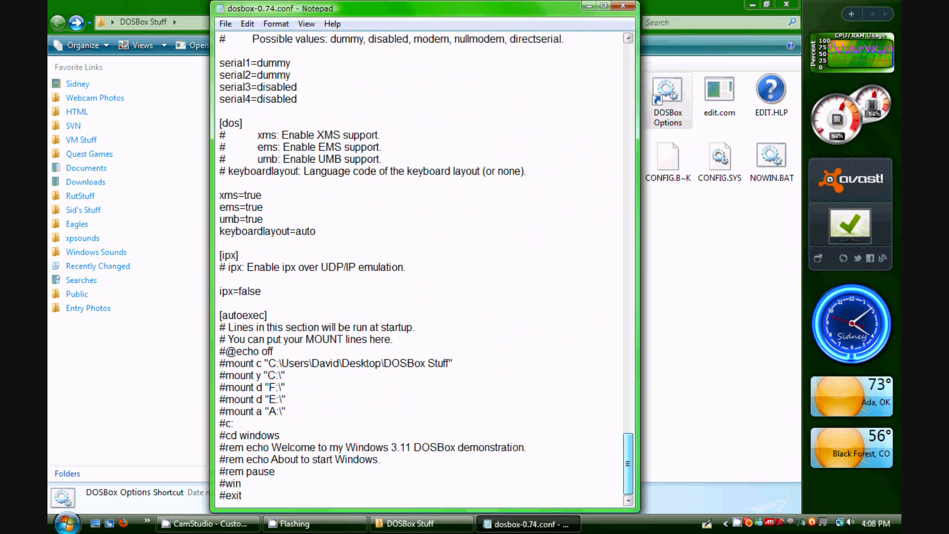
left_click(604, 6)
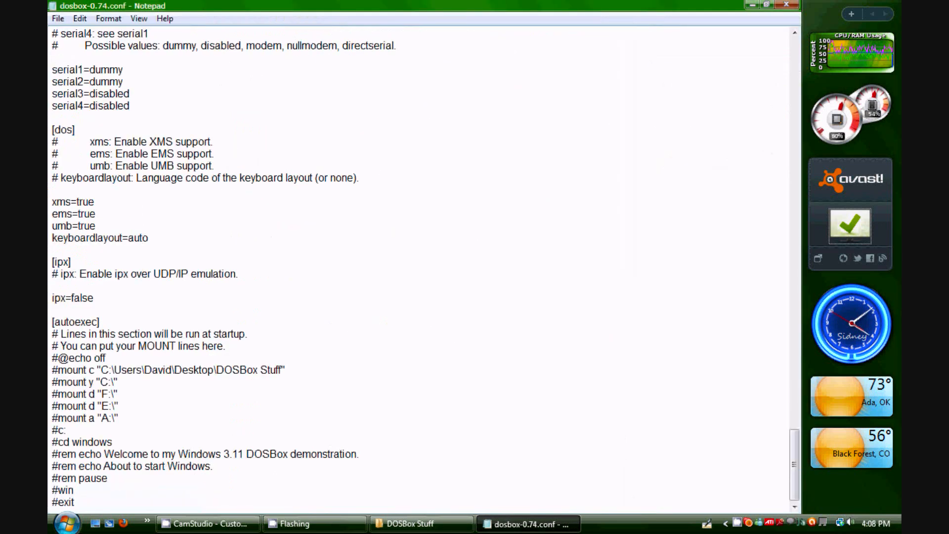
key("Return")
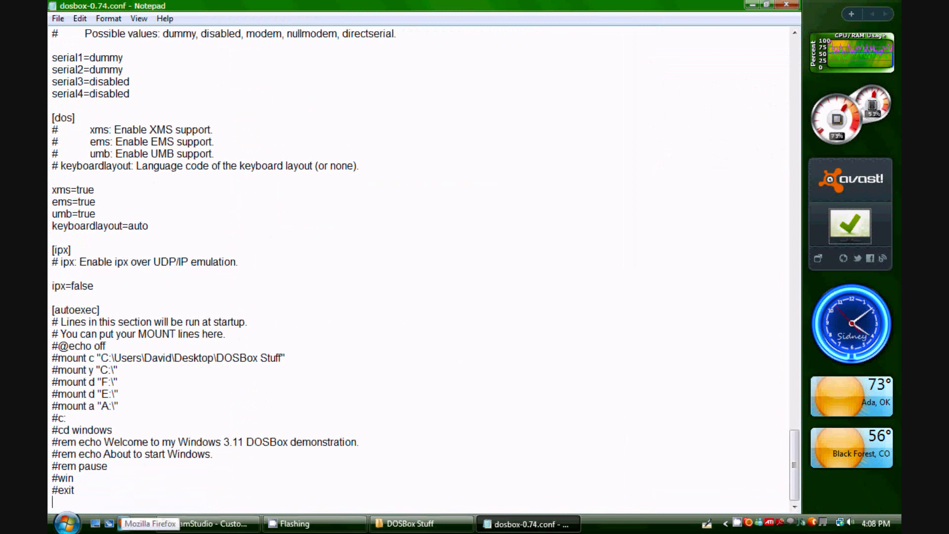
type("mount c")
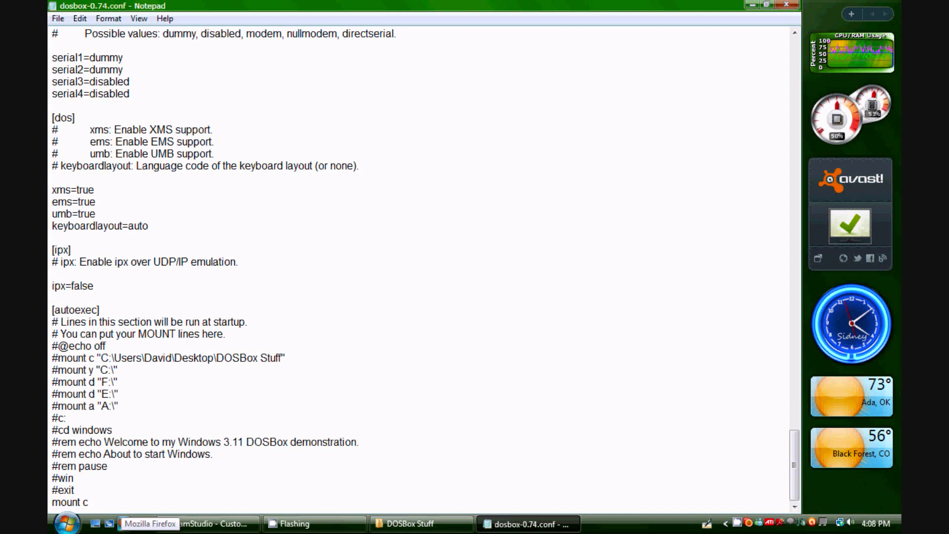
type(" C:\\win3")
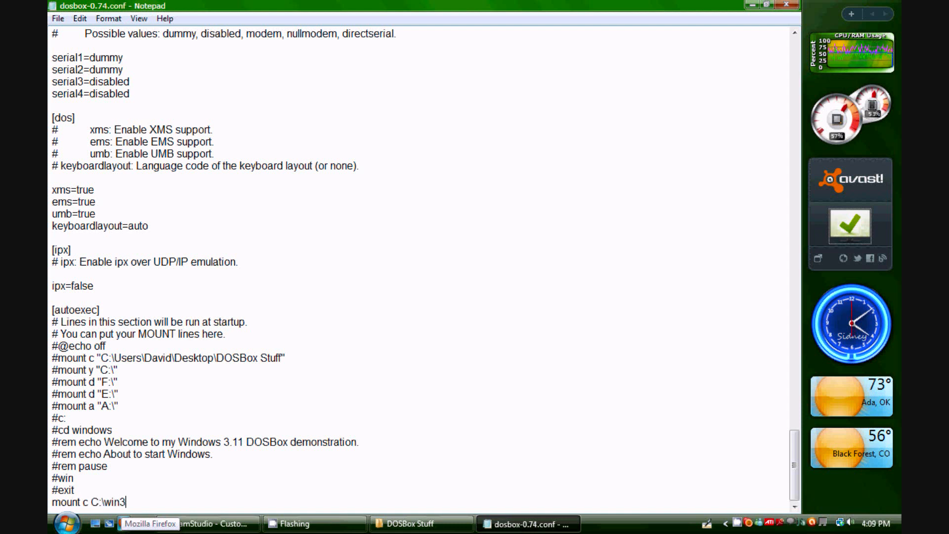
type(".1")
key("Return")
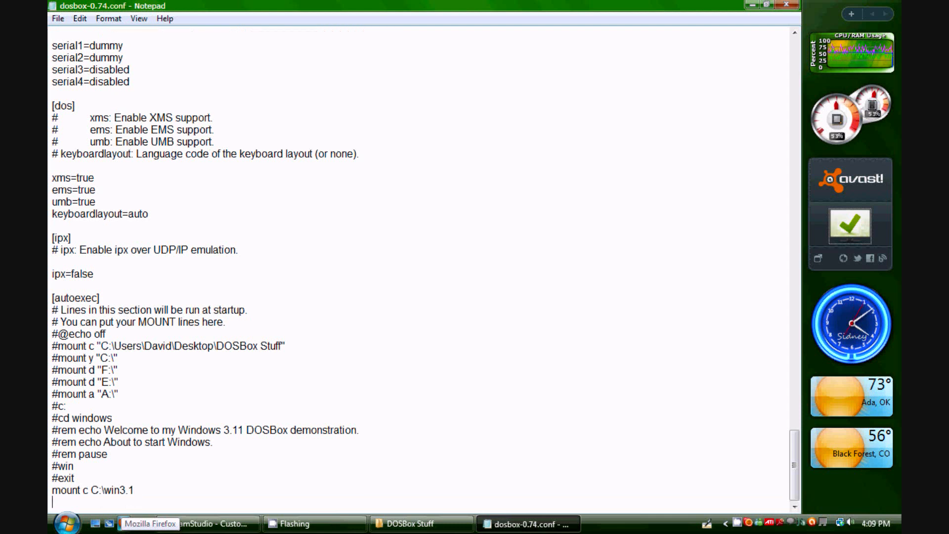
Add a line mounting drive d to the quoted path of the WININST folder inside Desktop\DOSBox Stuff, then save and close the file
type("mount d")
type("\"")
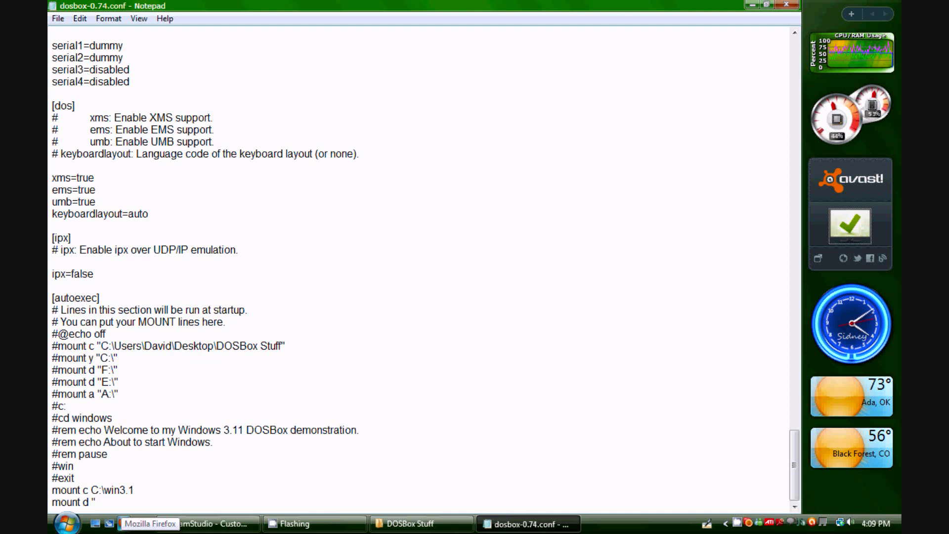
type("C:\\Users\\D")
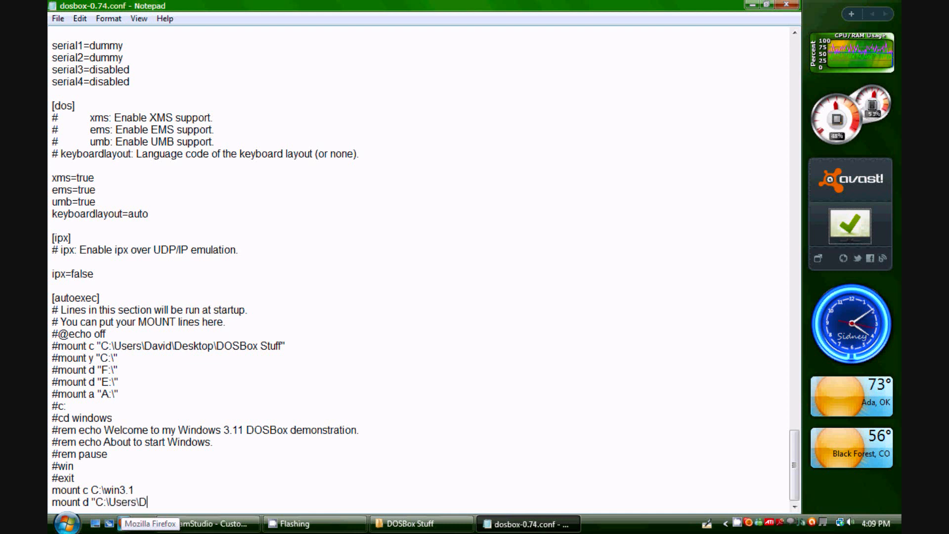
type("avid\\")
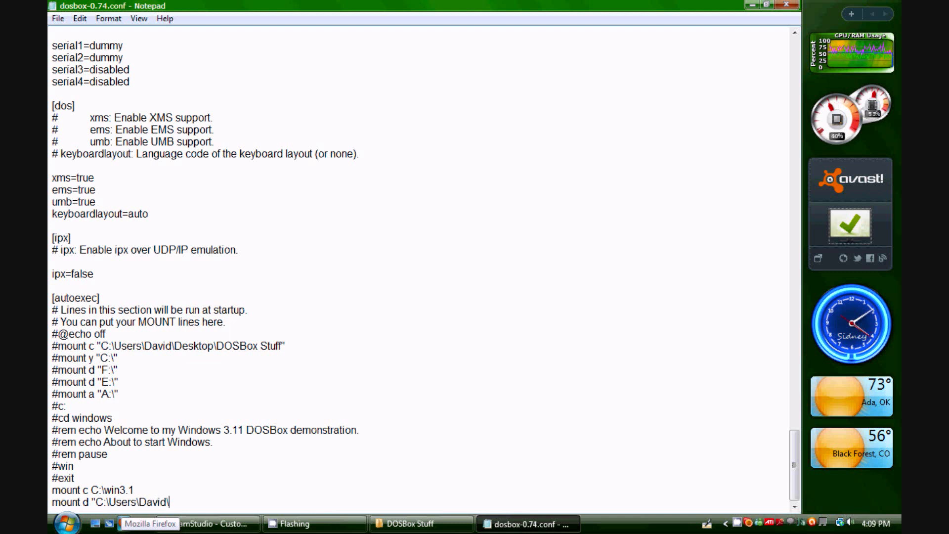
type("Deskto")
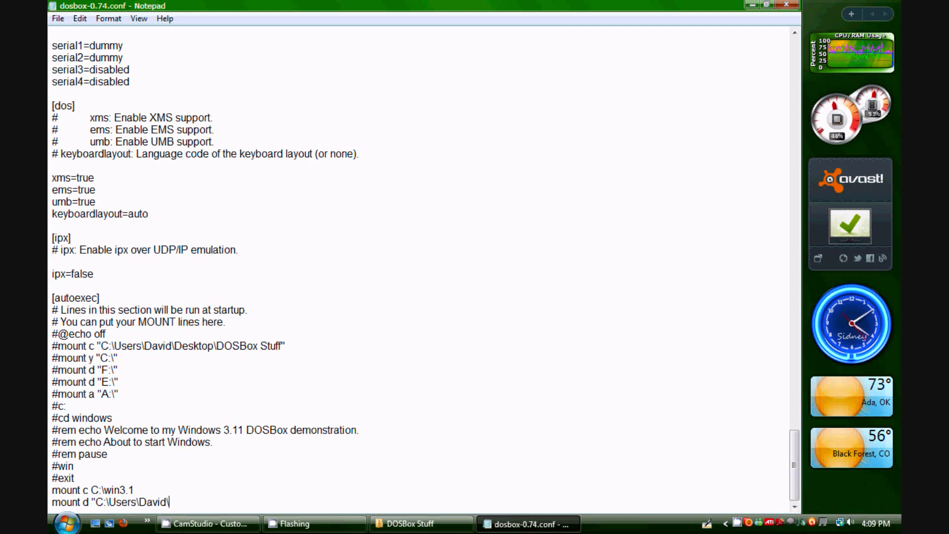
type("p\\")
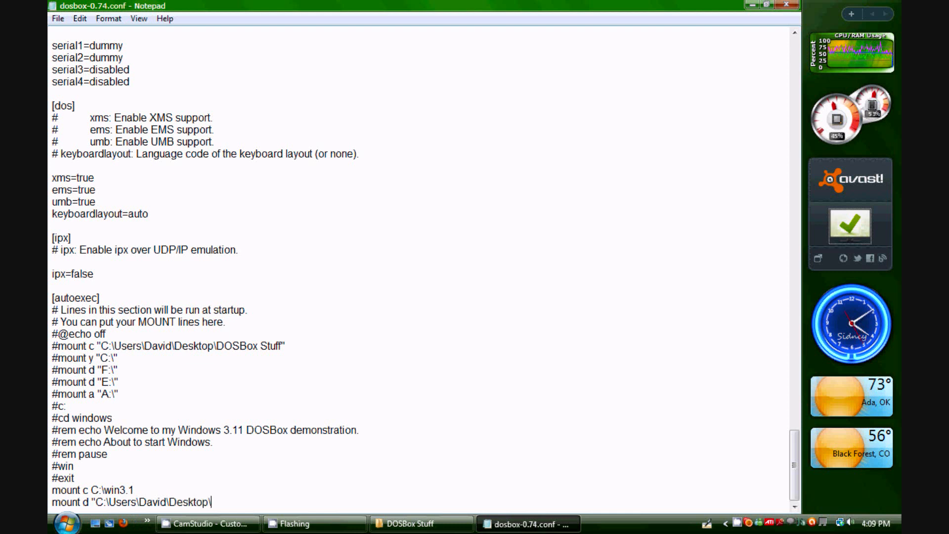
type("DOSBox ")
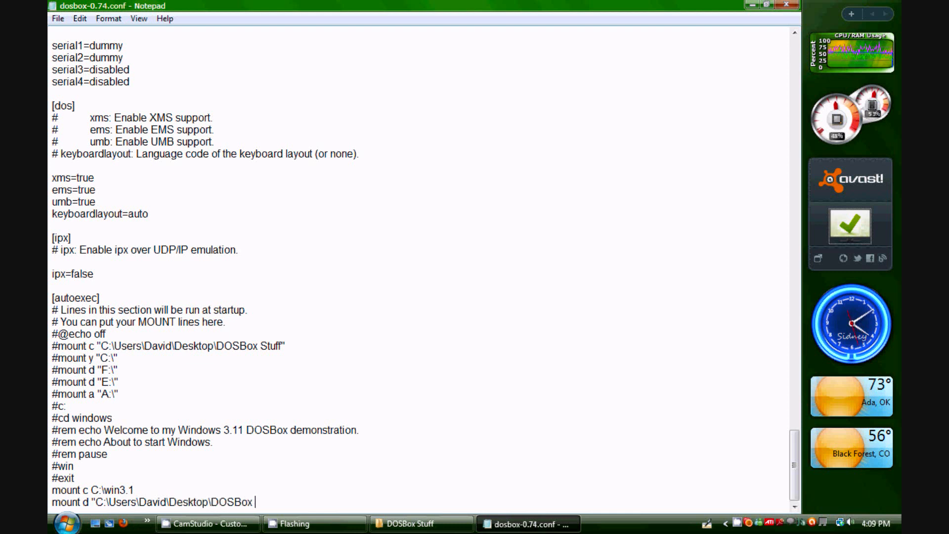
type("Stuff\\")
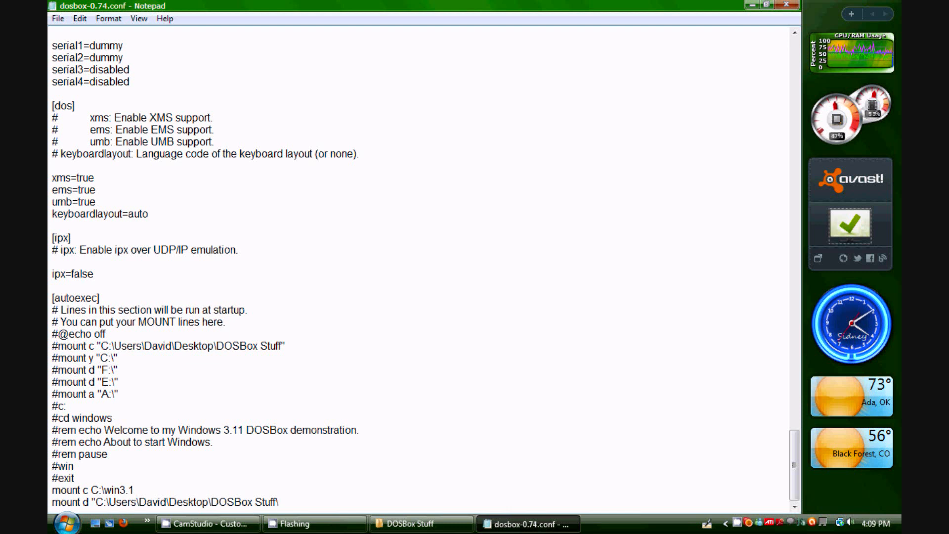
type("WININST")
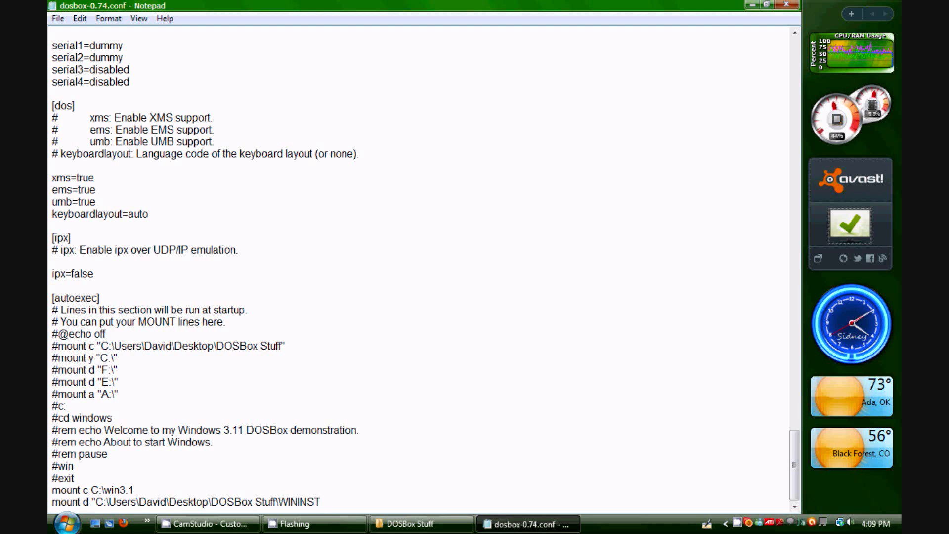
type("\"")
key("alt+F4")
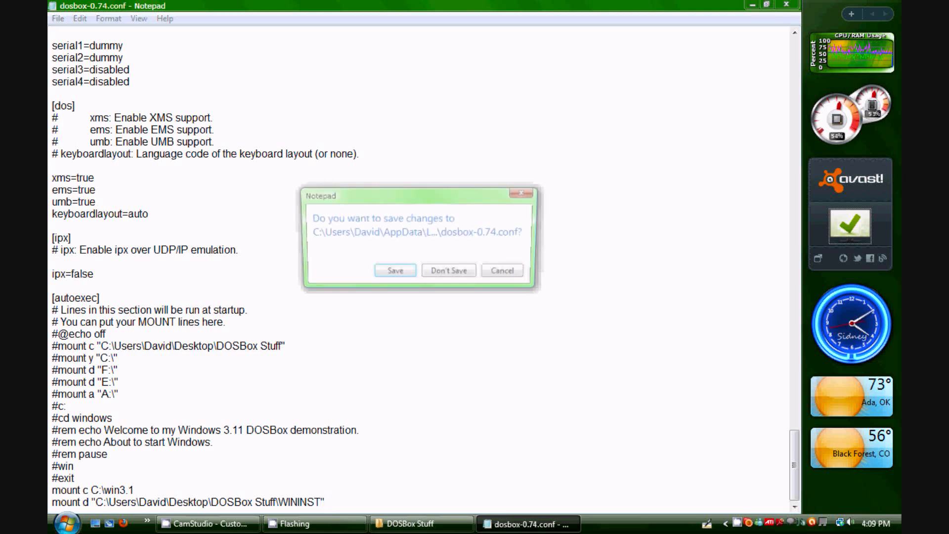
key("Return")
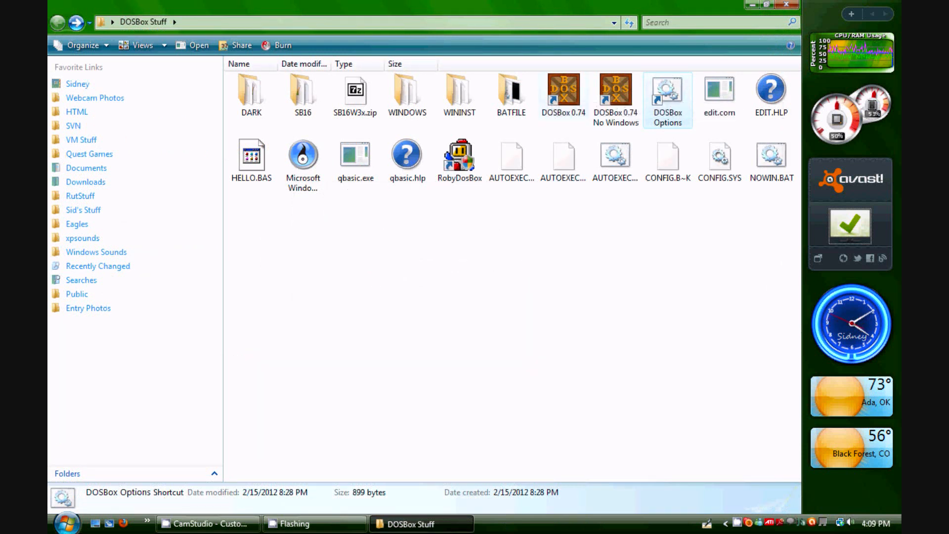
Launch DOSBox 0.74 and list the contents of the mounted C: and D: drives
double_click(570, 92)
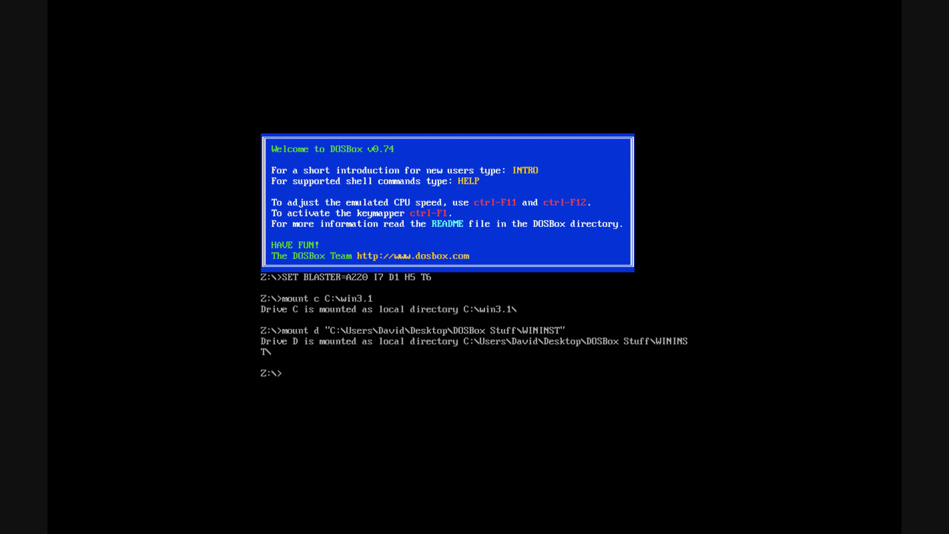
type("c:")
key("Return")
type("dir")
key("Return")
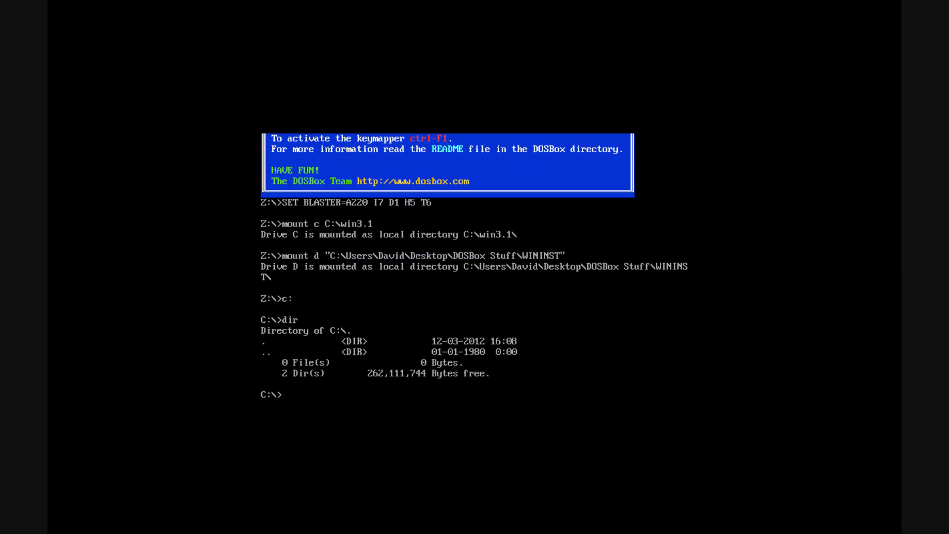
type("d:")
key("Return")
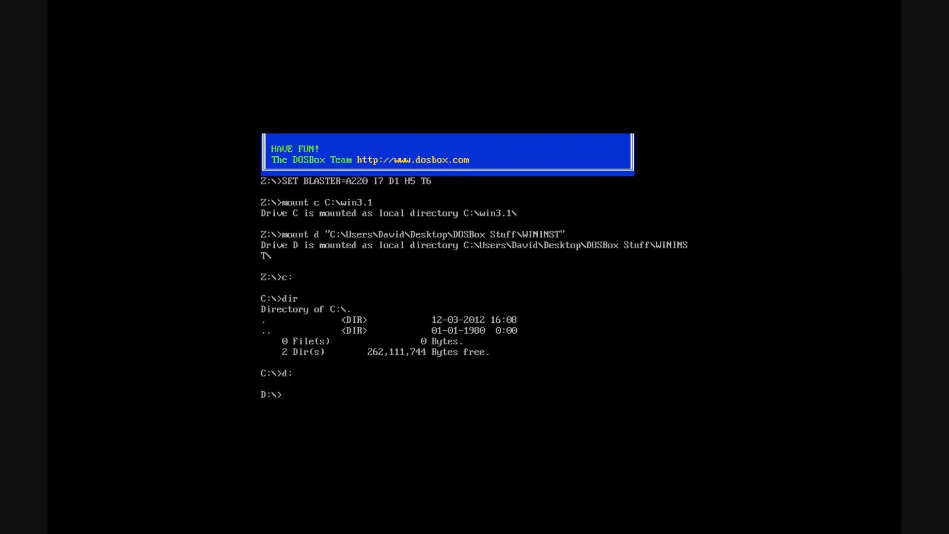
type("dir")
key("Return")
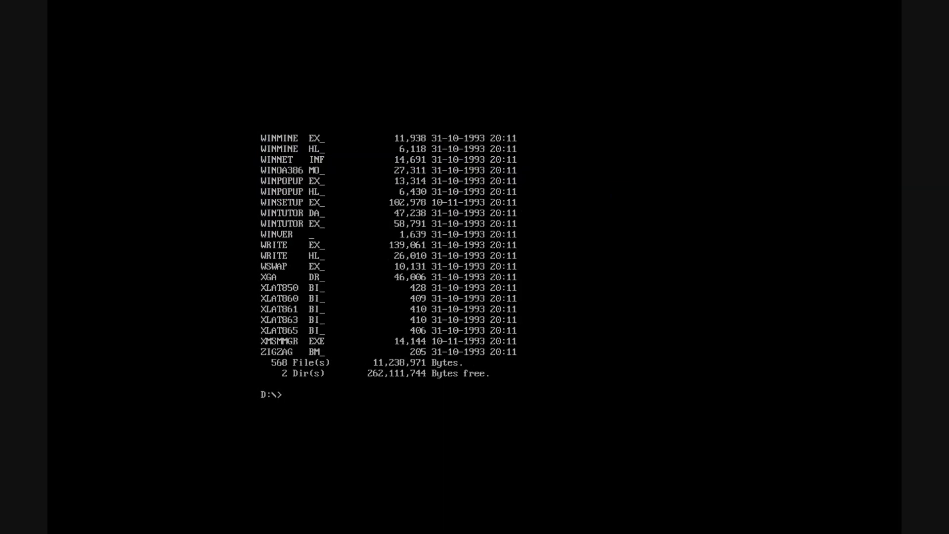
Run setup from drive D: and continue into Windows for Workgroups 3.11 Express Setup
type("setup")
key("Return")
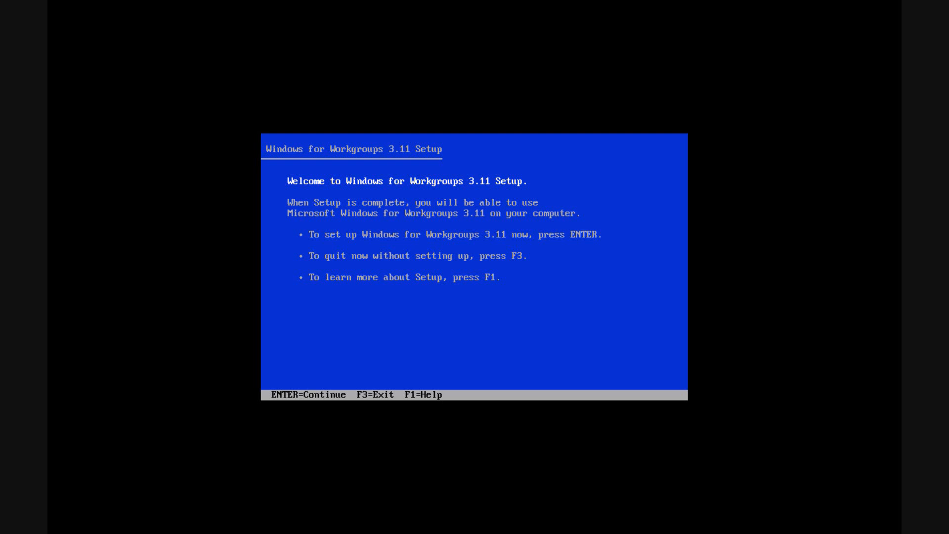
key("Return")
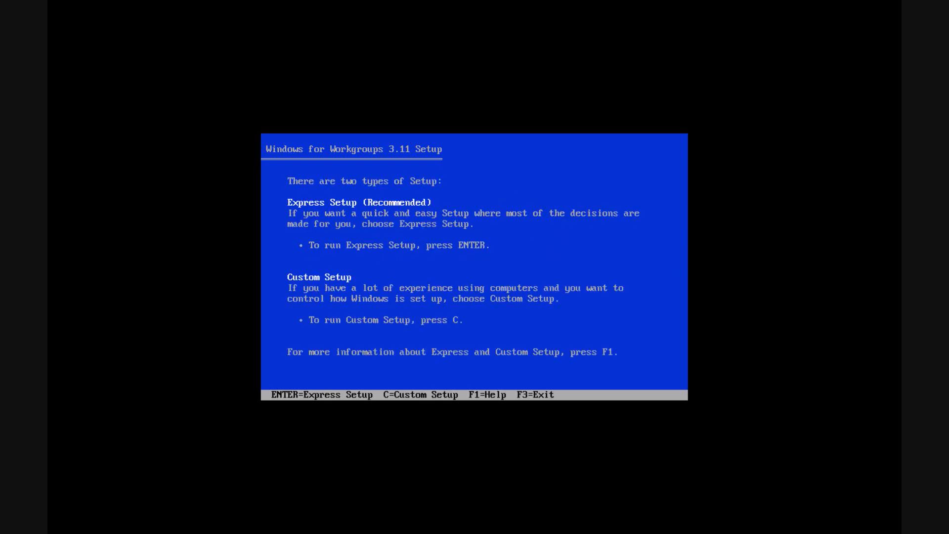
key("Return")
key("Return")
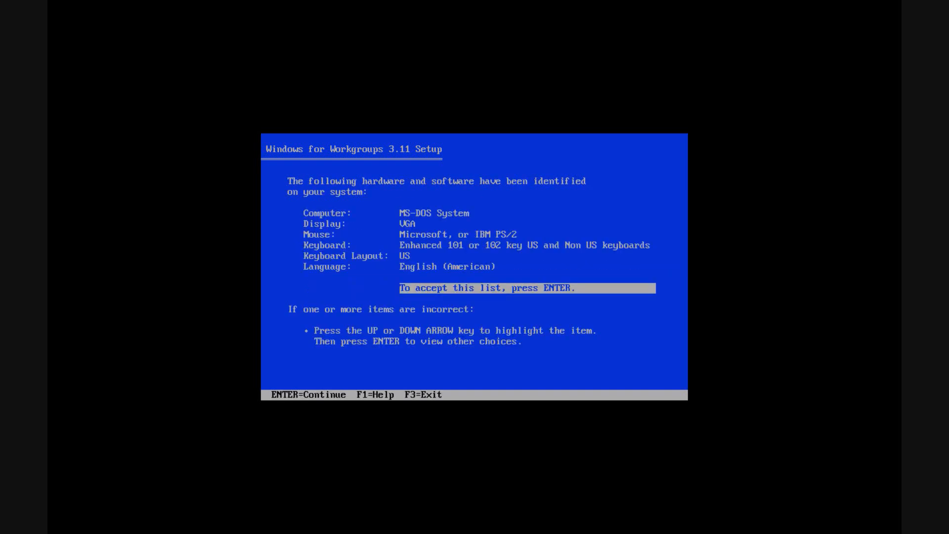
Accept the detected hardware list, enter the user's full name and the company captainsid2001 Productions, and confirm the registration details
key("Return")
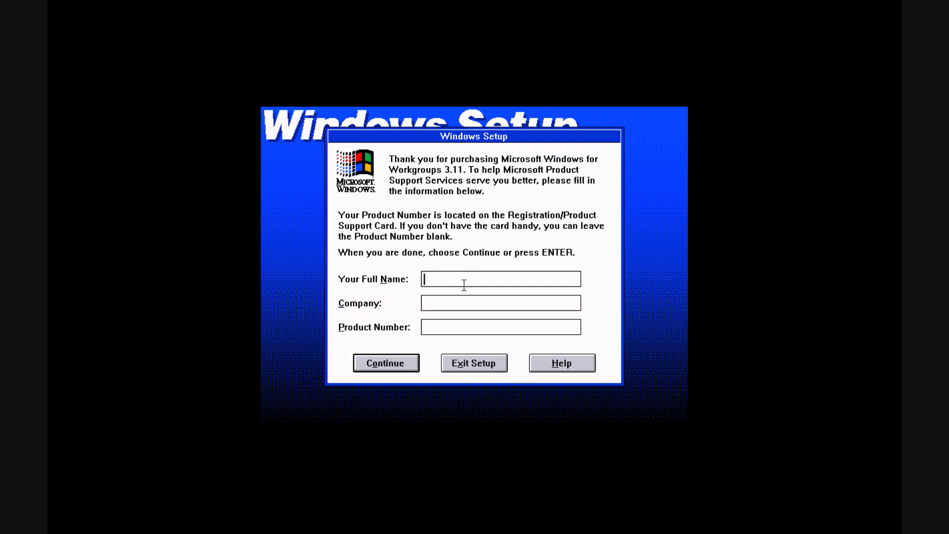
type("Sidney Rutledg")
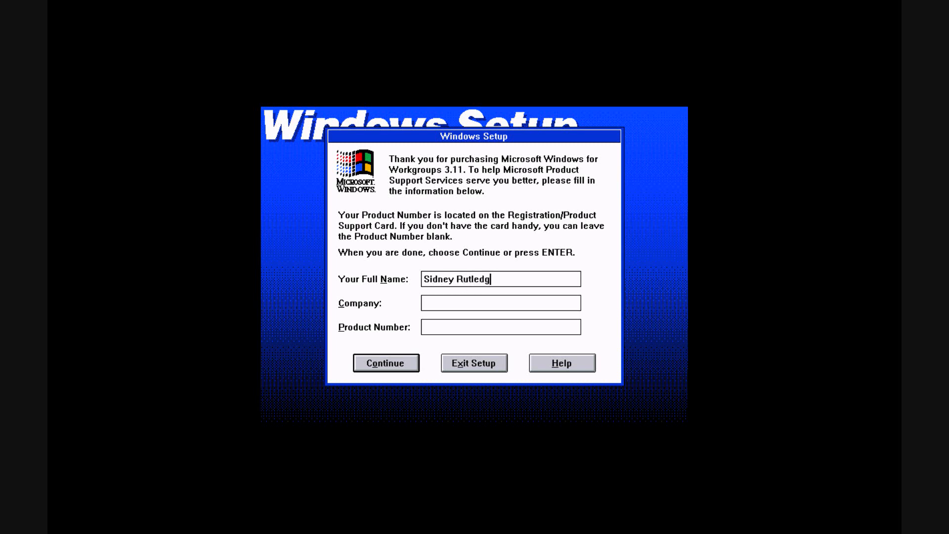
type("e")
key("Tab")
type("captainsid2001 Productuo")
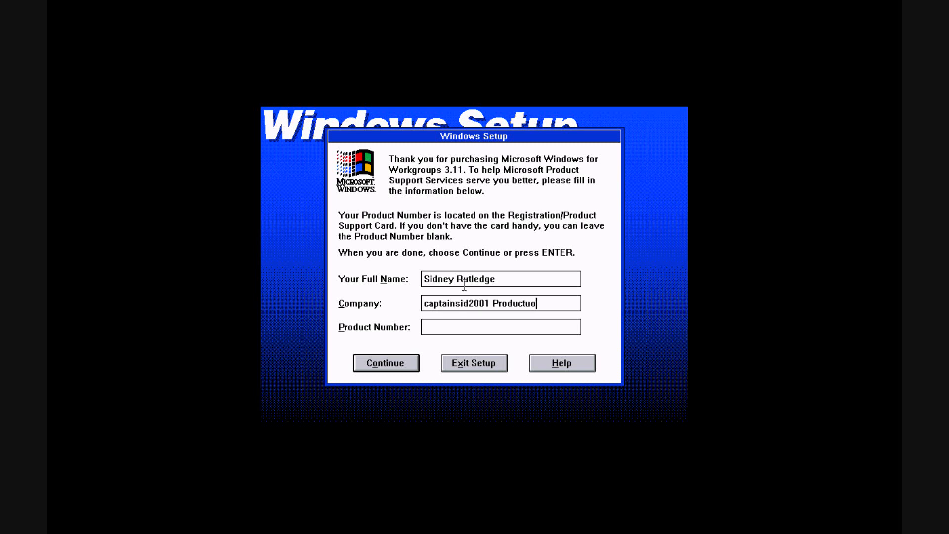
key("BackSpace")
key("BackSpace")
type("ions")
left_click(394, 363)
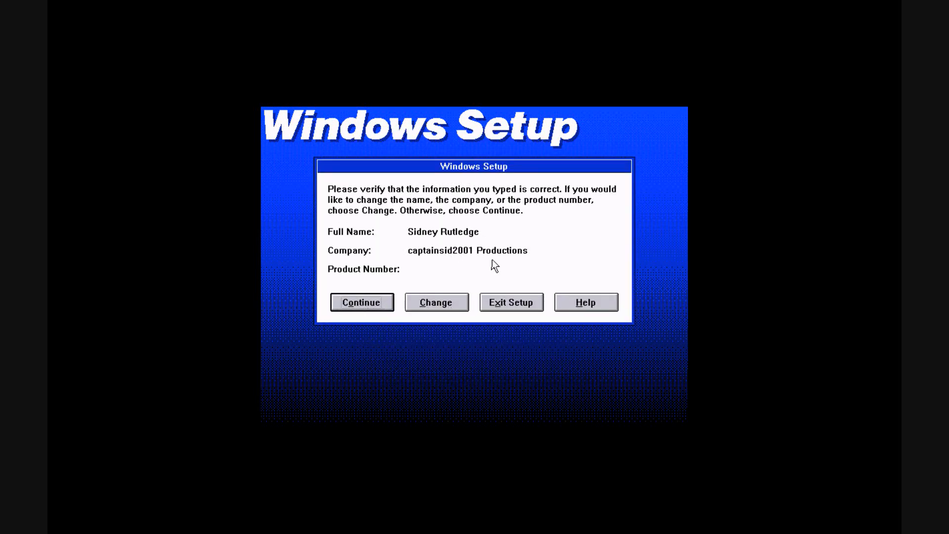
left_click(355, 306)
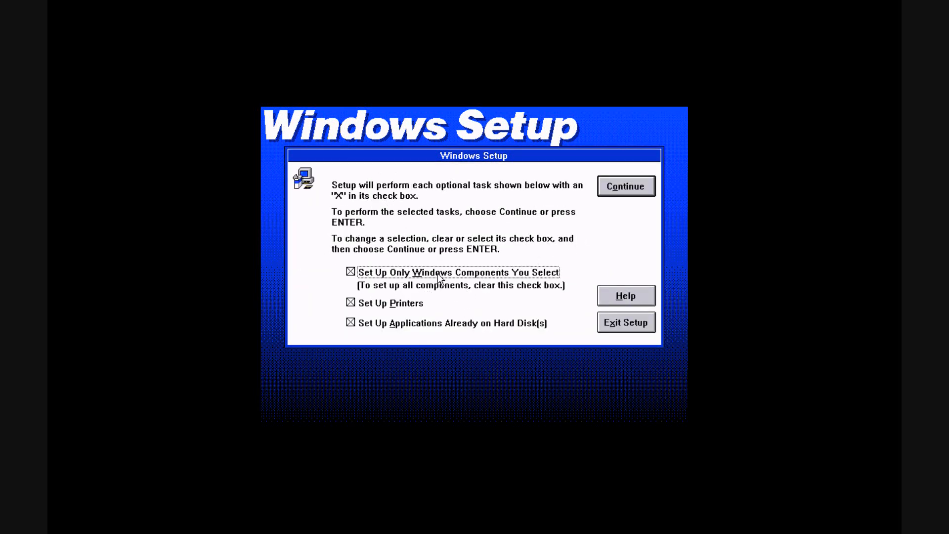
Clear the 'Set Up Only Windows Components You Select' and 'Set Up Printers' options and continue setup
left_click(422, 273)
left_click(352, 302)
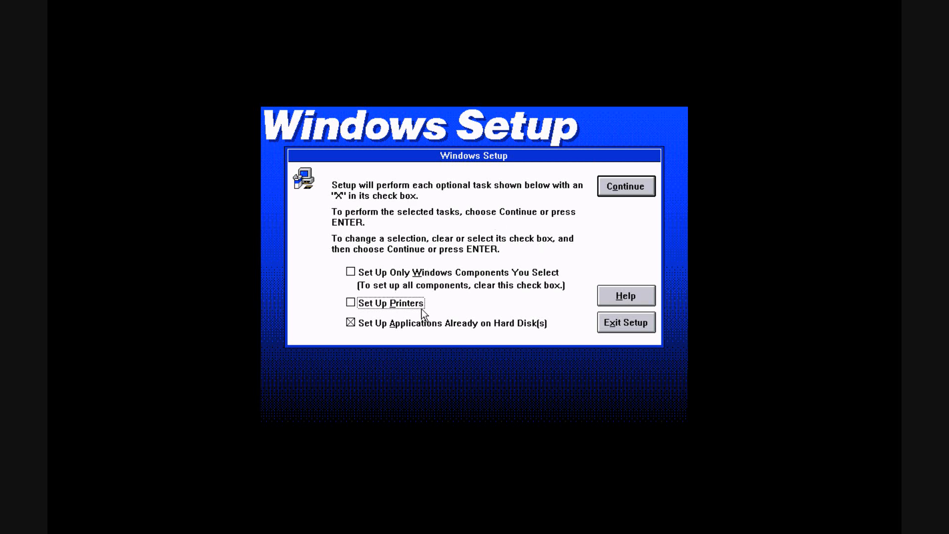
left_click(445, 303)
left_click(396, 305)
left_click(640, 186)
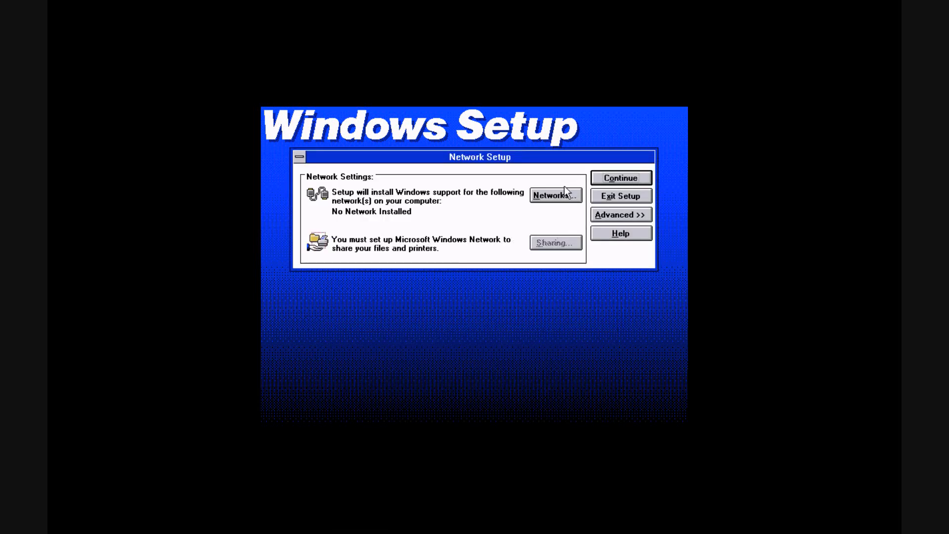
Keep 'No Windows support for networks' in the advanced Network Setup and continue
left_click(601, 217)
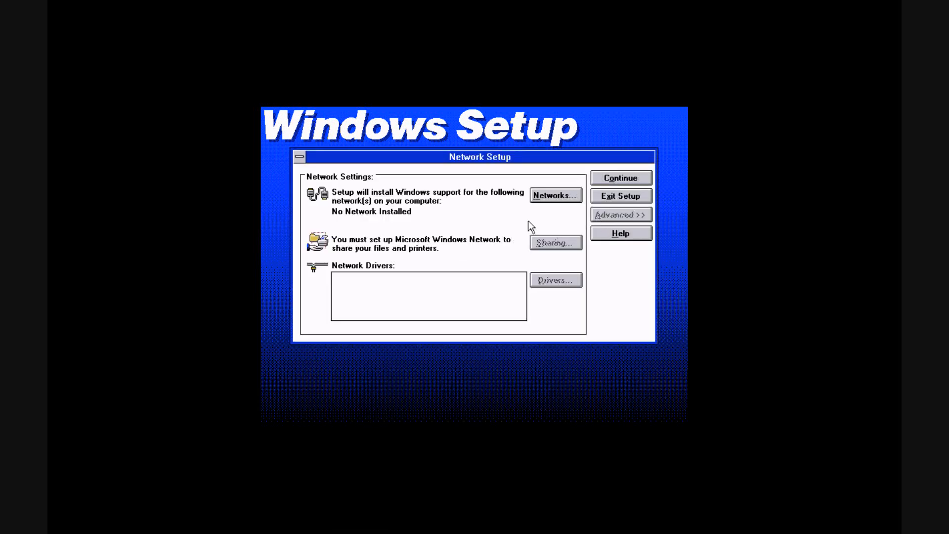
left_click(551, 194)
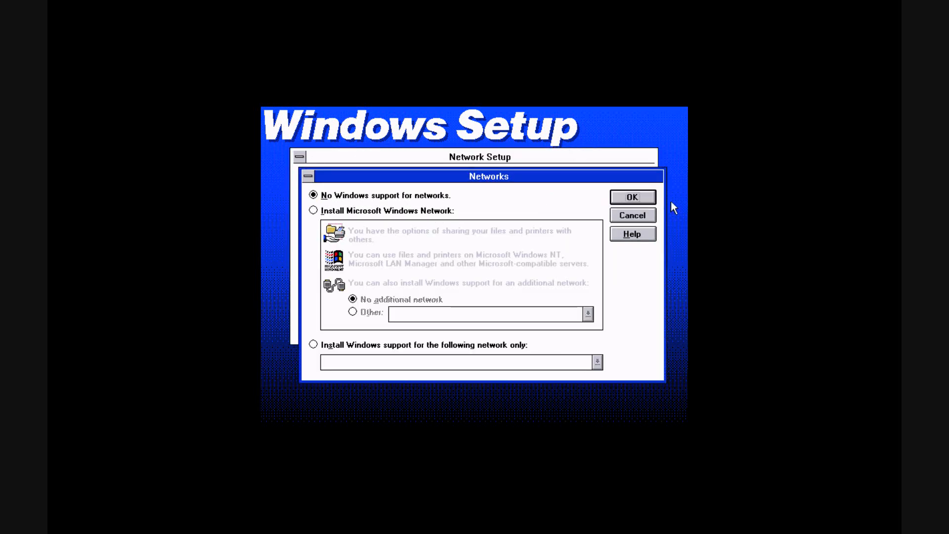
left_click(628, 199)
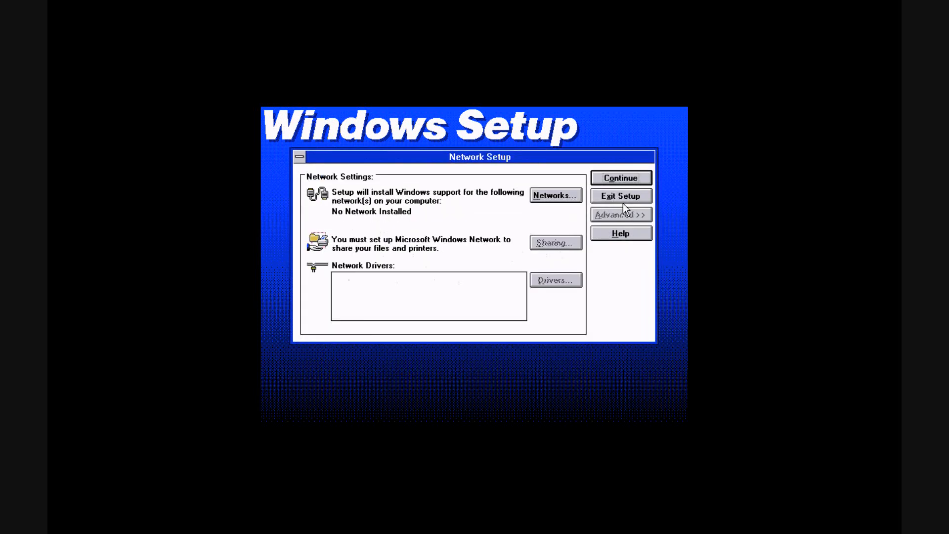
left_click(621, 178)
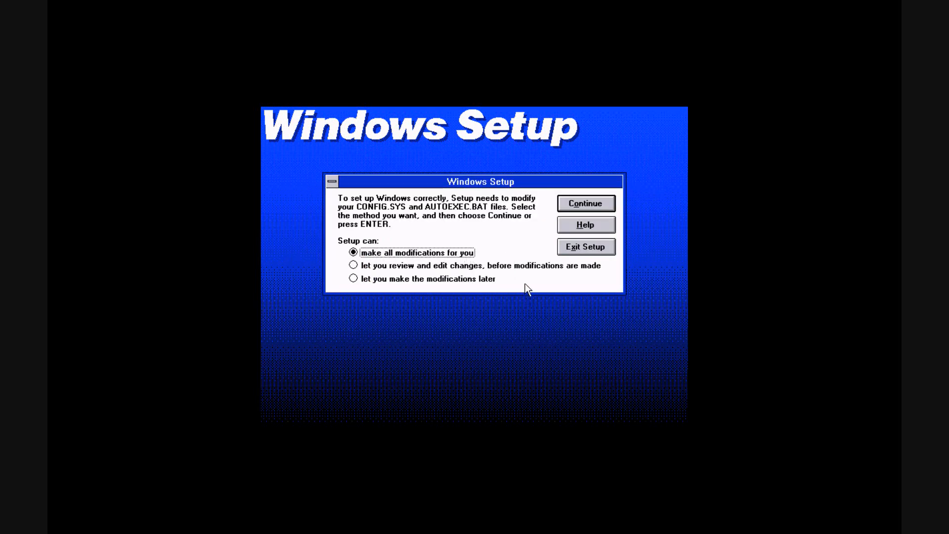
Let Setup make all CONFIG.SYS and AUTOEXEC.BAT modifications and acknowledge the created files
left_click(584, 205)
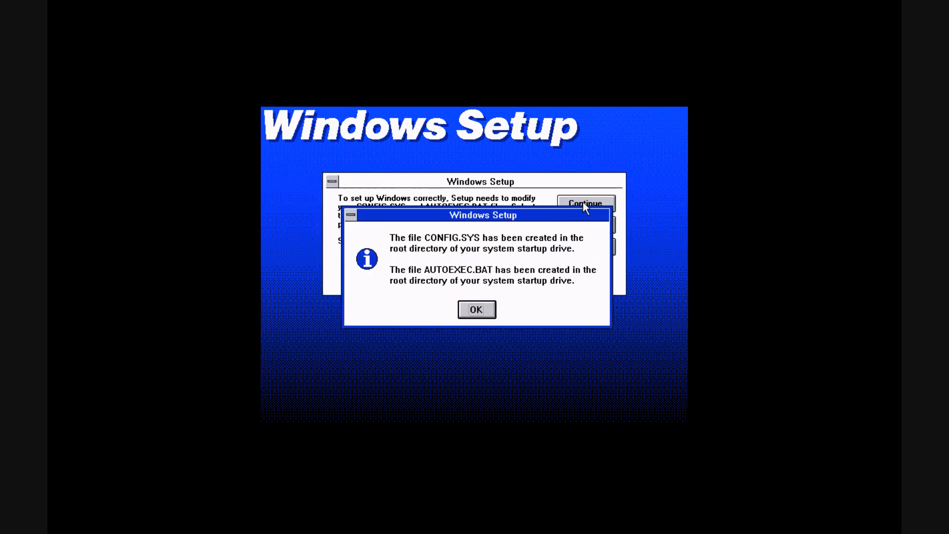
left_click(490, 309)
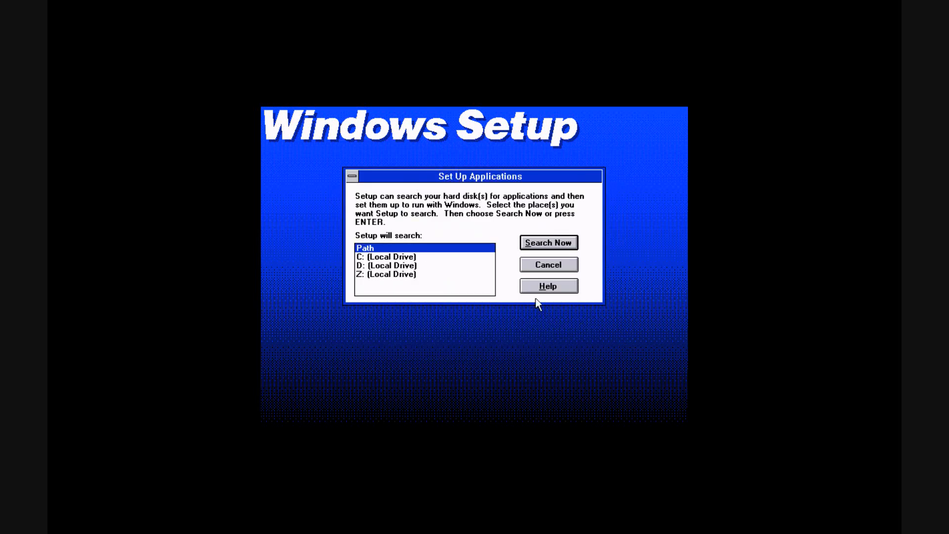
Search Path, C: and Z: (but not D:) for existing applications and accept the results
left_click(394, 257)
left_click(396, 266)
left_click(393, 274)
left_click(390, 265)
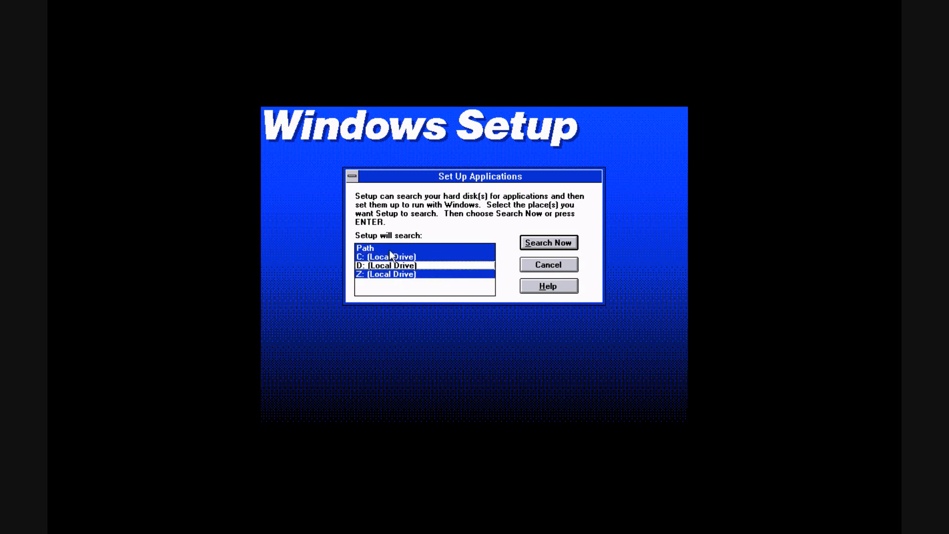
left_click(390, 248)
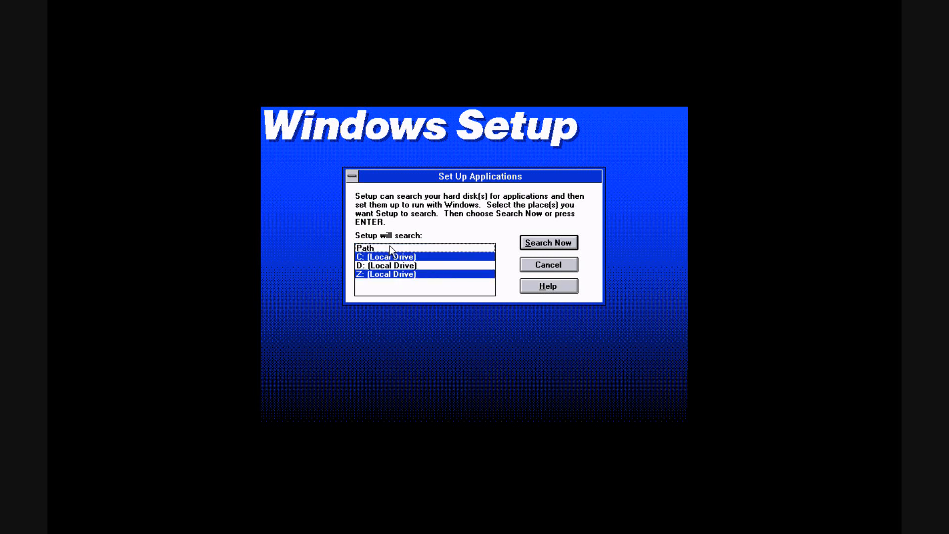
left_click(390, 248)
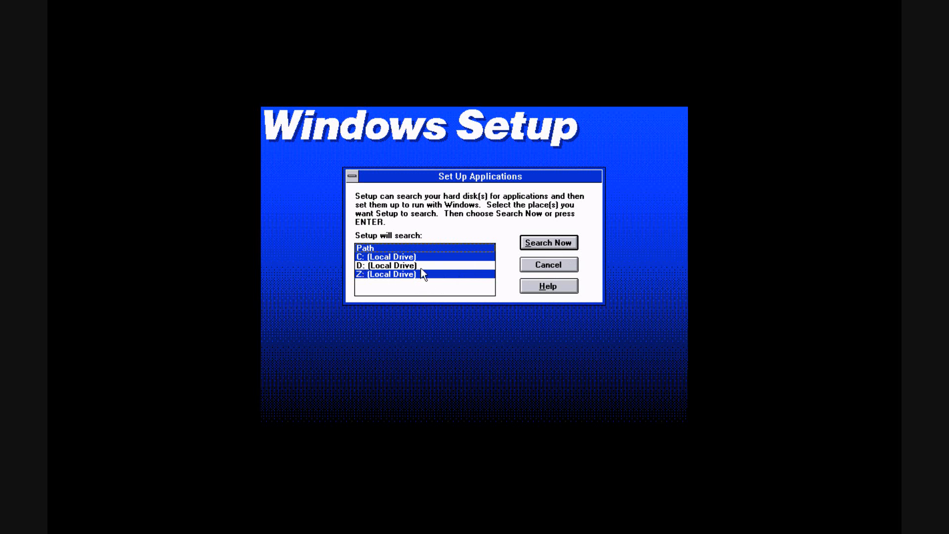
left_click(573, 239)
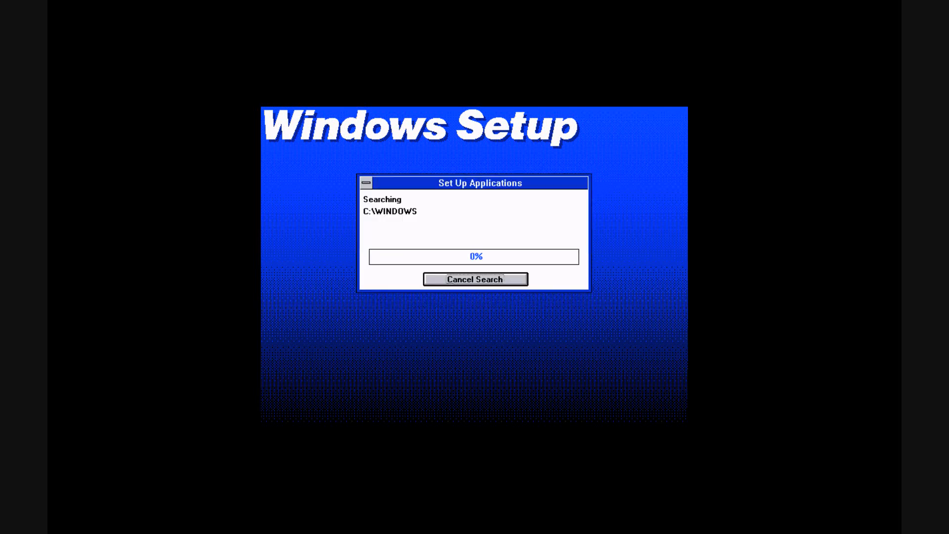
left_click(475, 294)
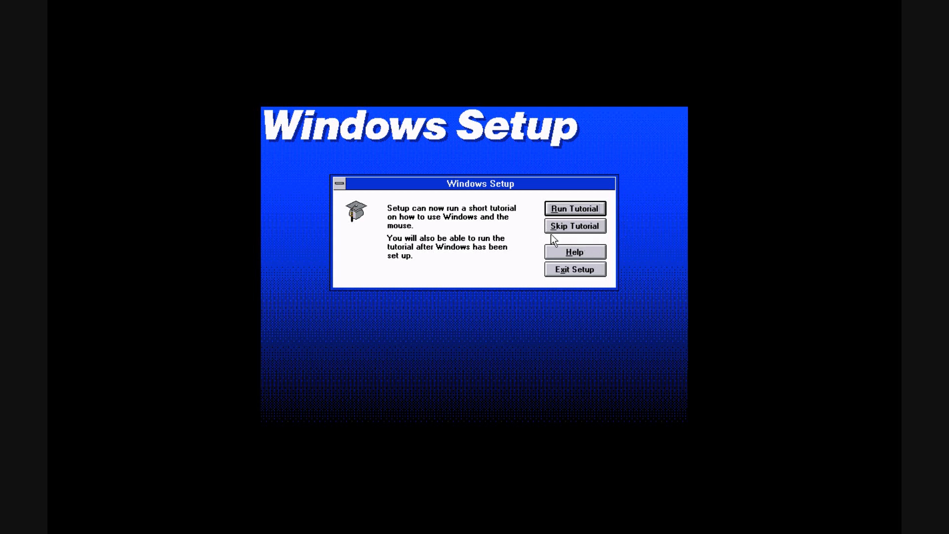
Skip the Windows tutorial and restart the computer to finish setup
left_click(575, 226)
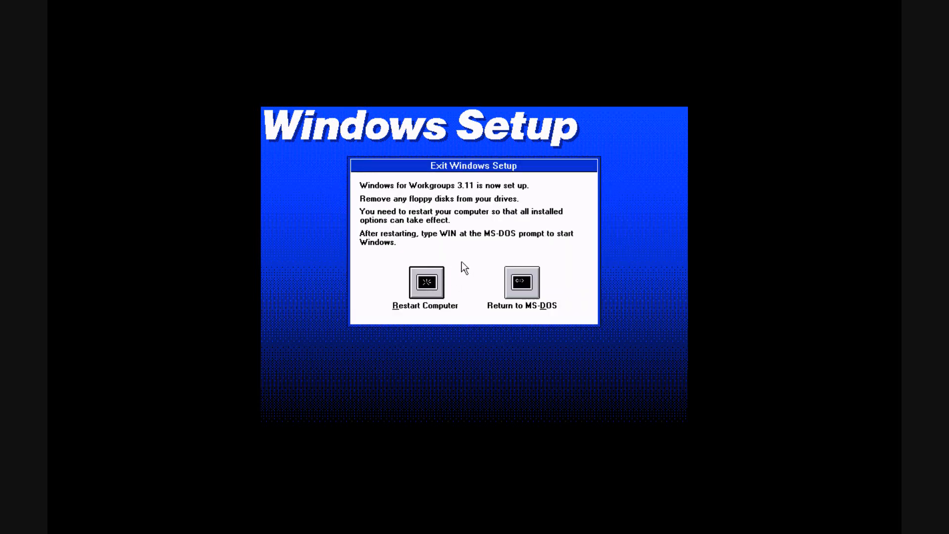
left_click(428, 284)
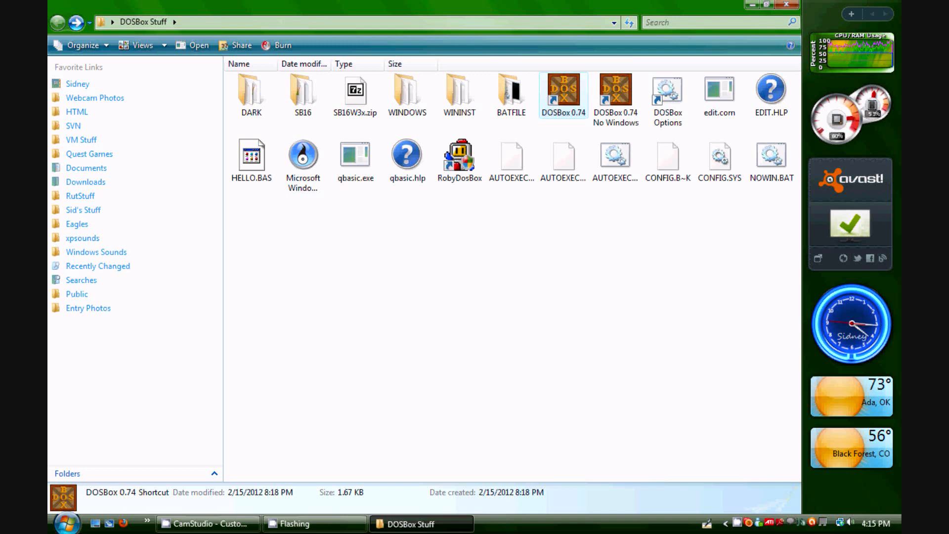
In the DOSBox Options config file, change the drive d mount path from WININST to SB16, then save and close
left_click(668, 99)
double_click(667, 99)
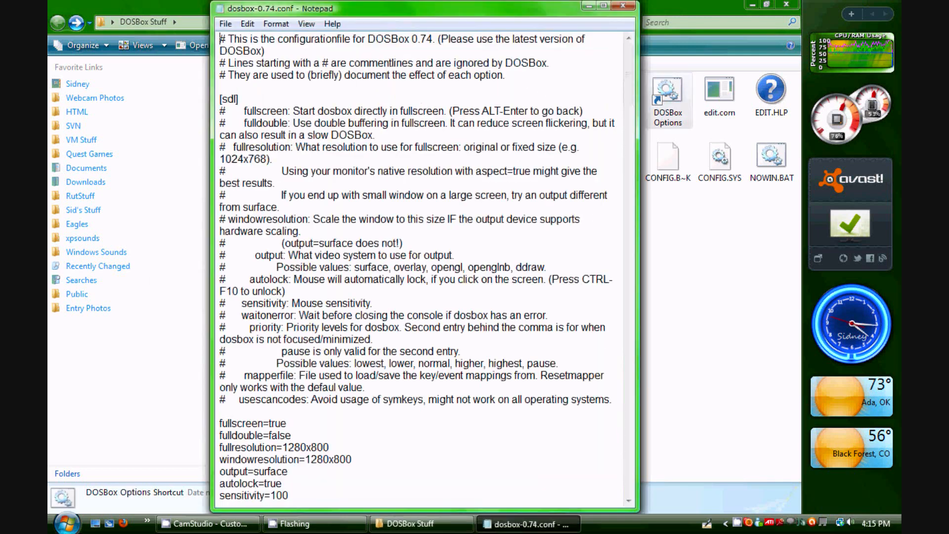
left_click_drag(628, 80, 628, 148)
scroll(419, 269, "down", 18)
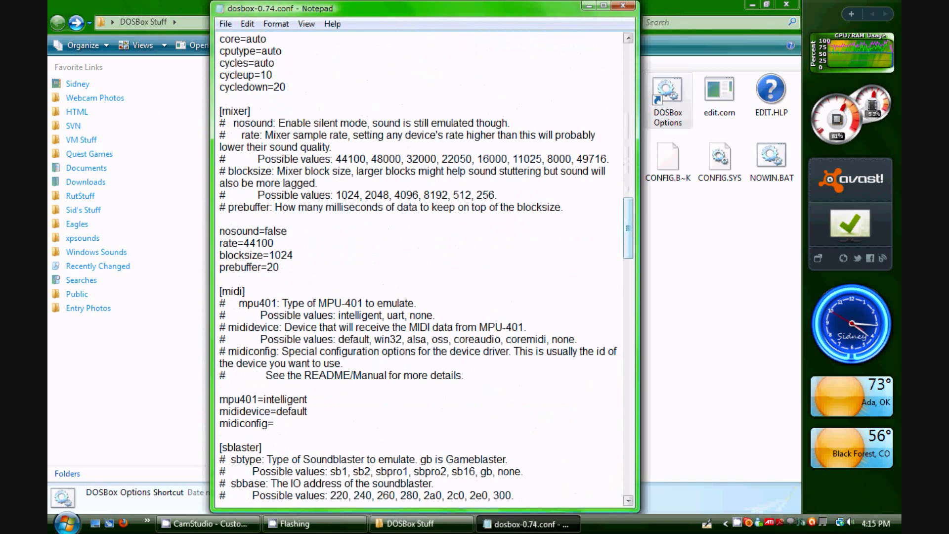
left_click_drag(627, 227, 628, 464)
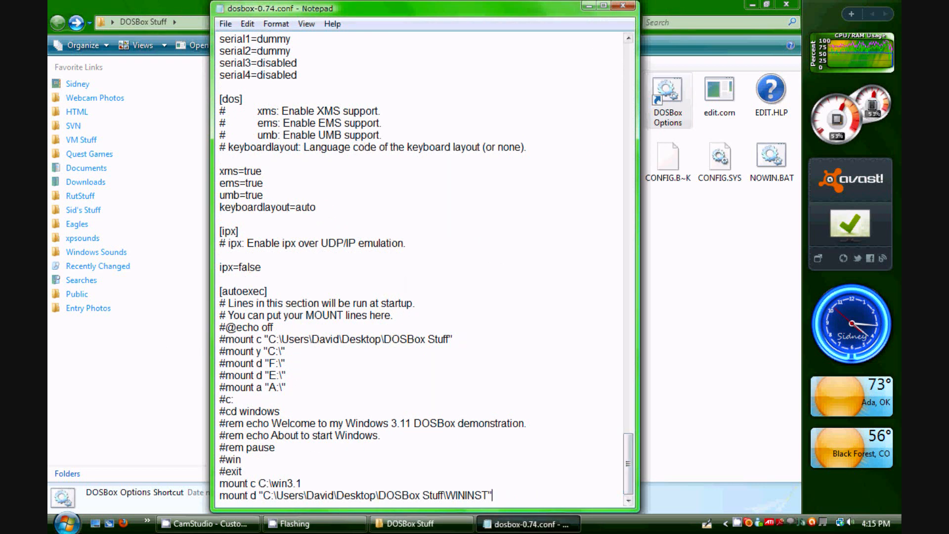
left_click_drag(493, 495, 422, 496)
left_click(495, 495)
left_click_drag(493, 496, 447, 495)
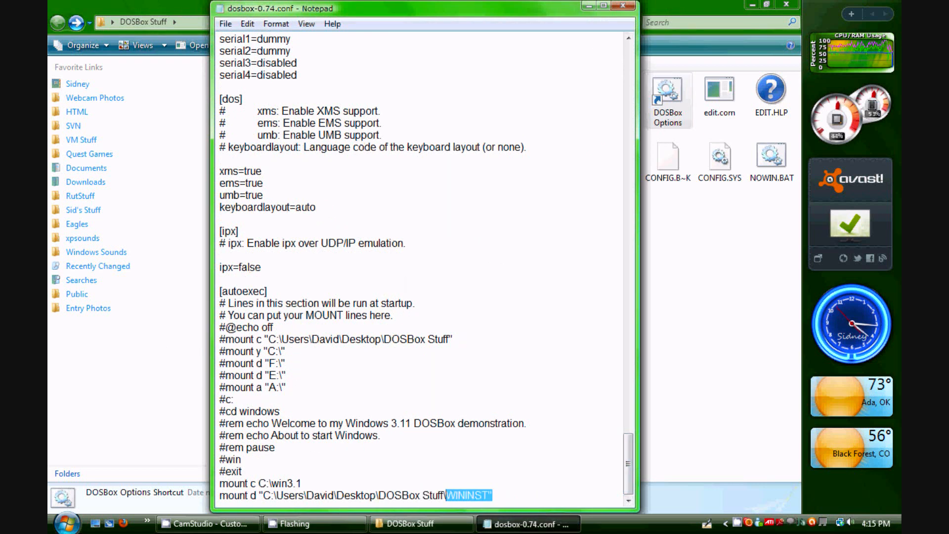
type("SB")
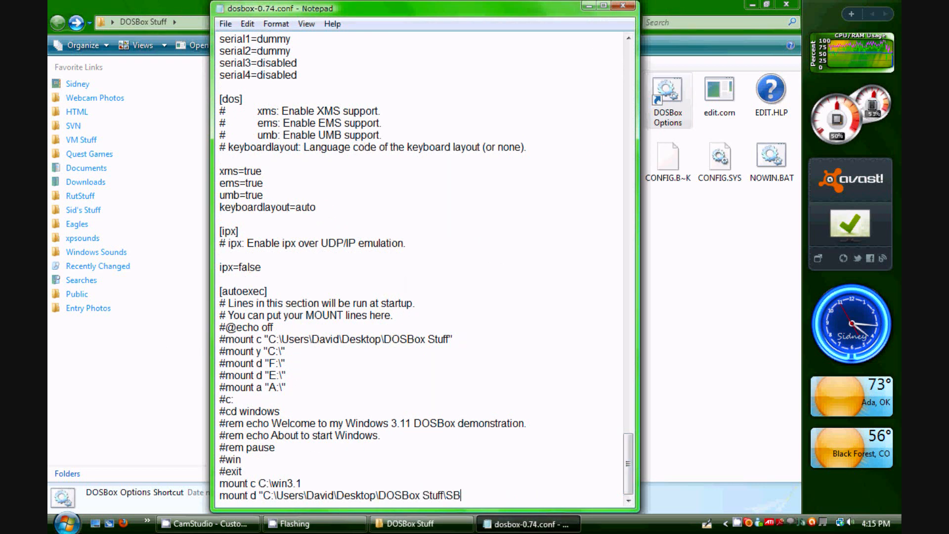
type("16\"")
left_click(623, 5)
key("Return")
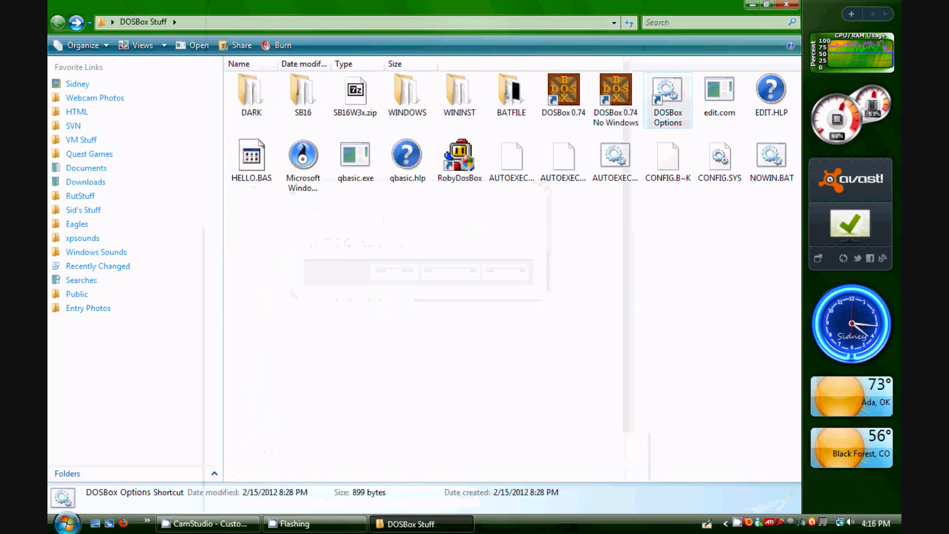
Launch DOSBox 0.74, switch to drive C: and list its contents
double_click(564, 91)
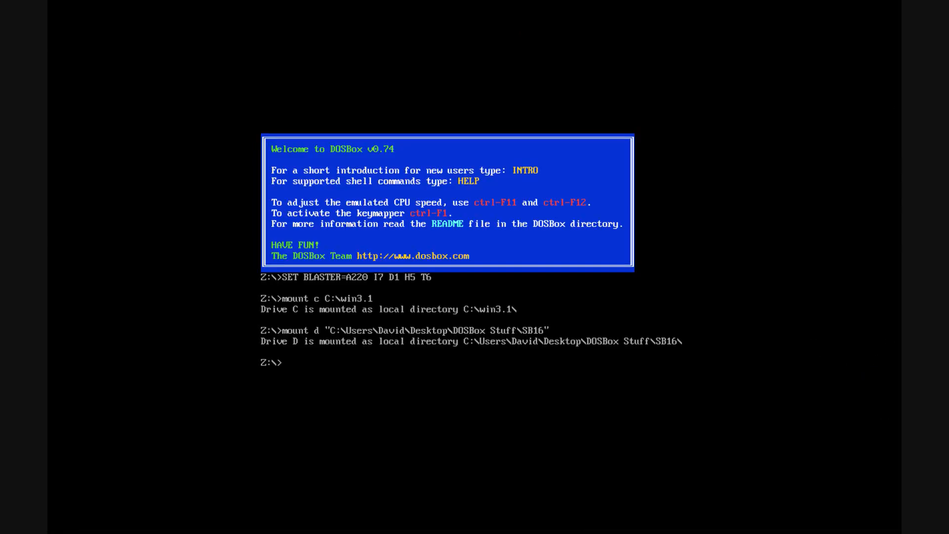
type("c:")
key("Return")
type("dir")
key("Return")
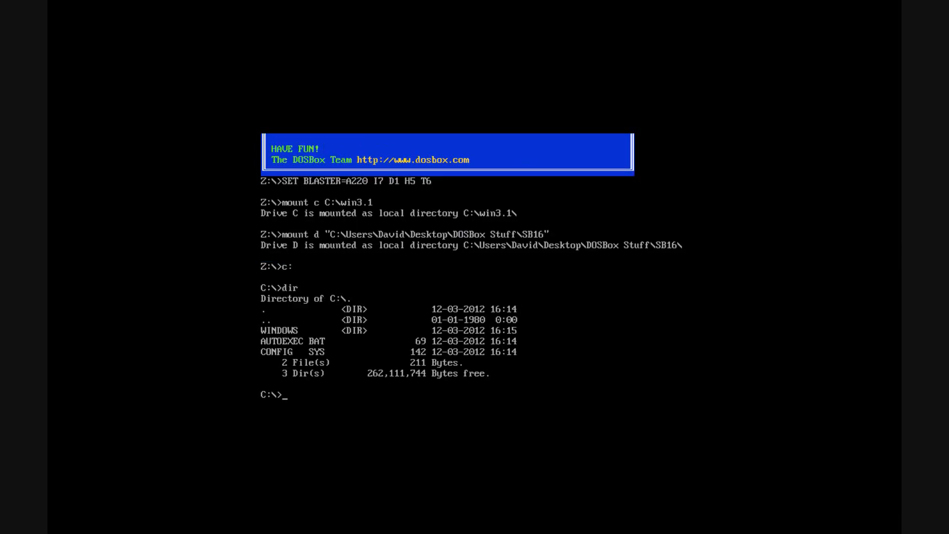
Change into the WINDOWS directory and list its files, paging through with dir/p
type("cd windows")
key("Return")
type("dir")
key("Return")
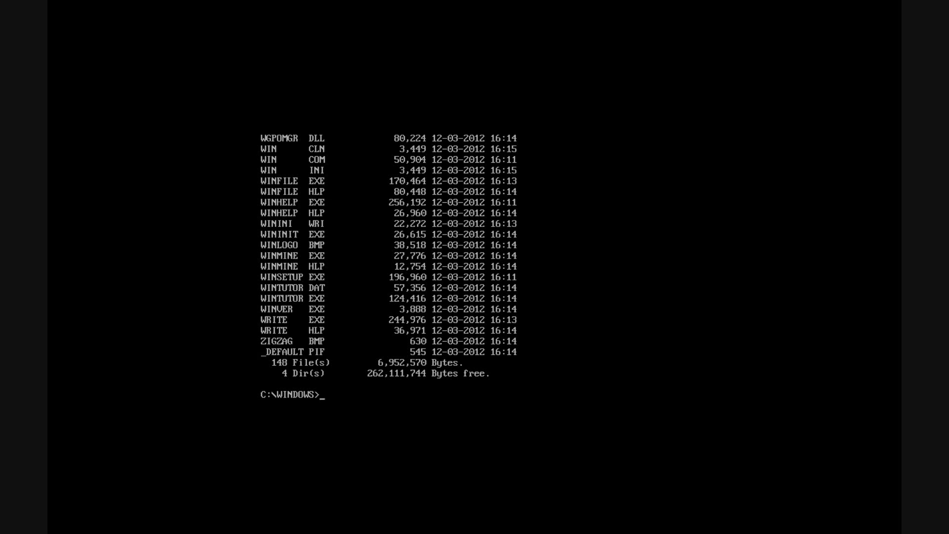
type("dir/p")
key("Return")
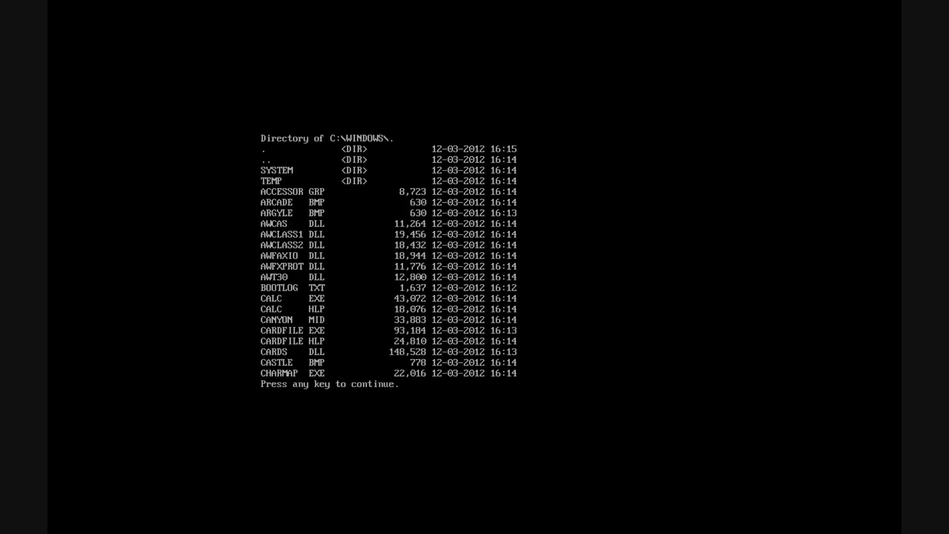
key("space")
key("space")
key("space")
key("space")
key("space")
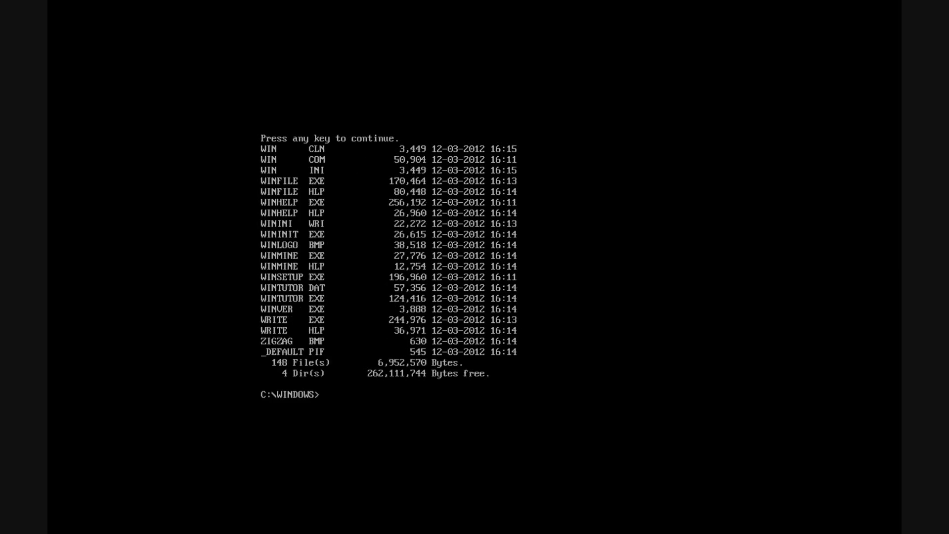
Start Windows with the win command
type("ff")
key("BackSpace")
key("BackSpace")
type("win")
key("Return")
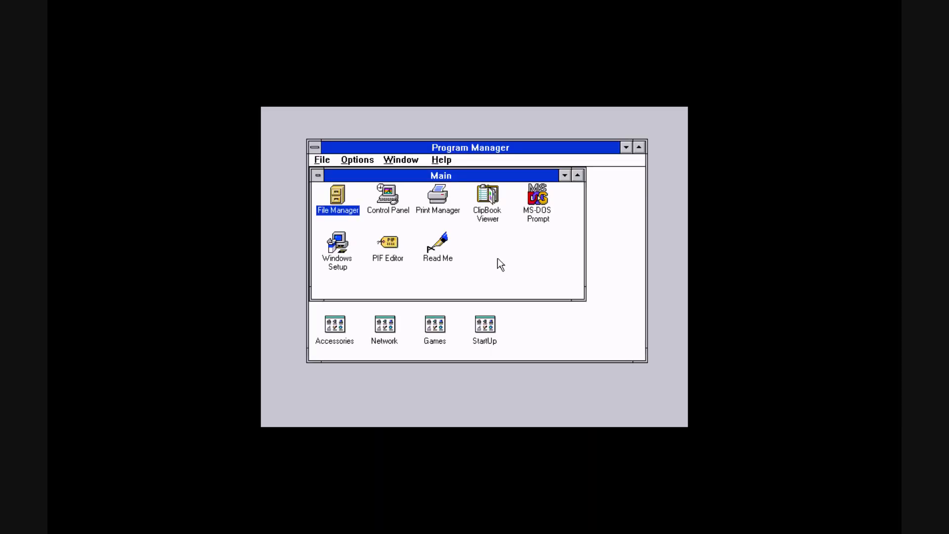
Maximize the Program Manager window and minimize the Main group window
left_click(640, 147)
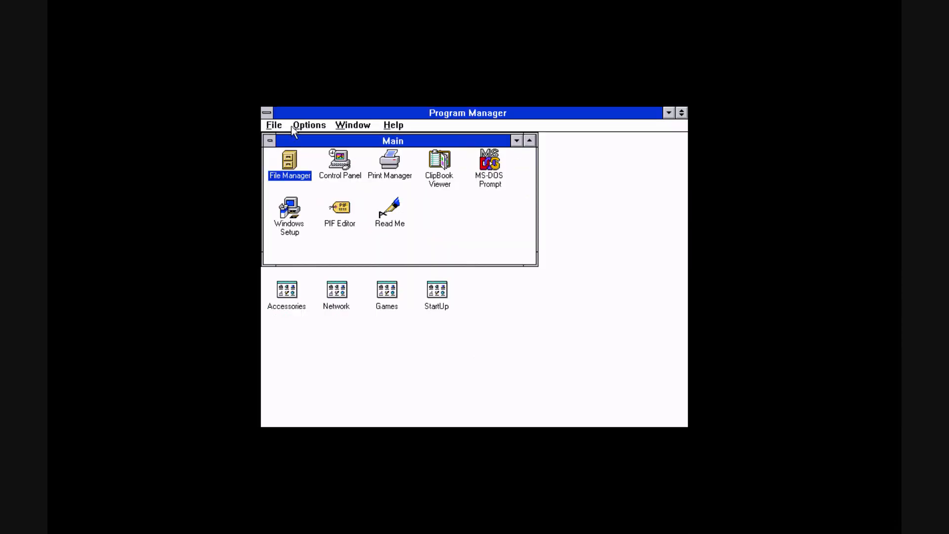
left_click_drag(386, 145, 501, 189)
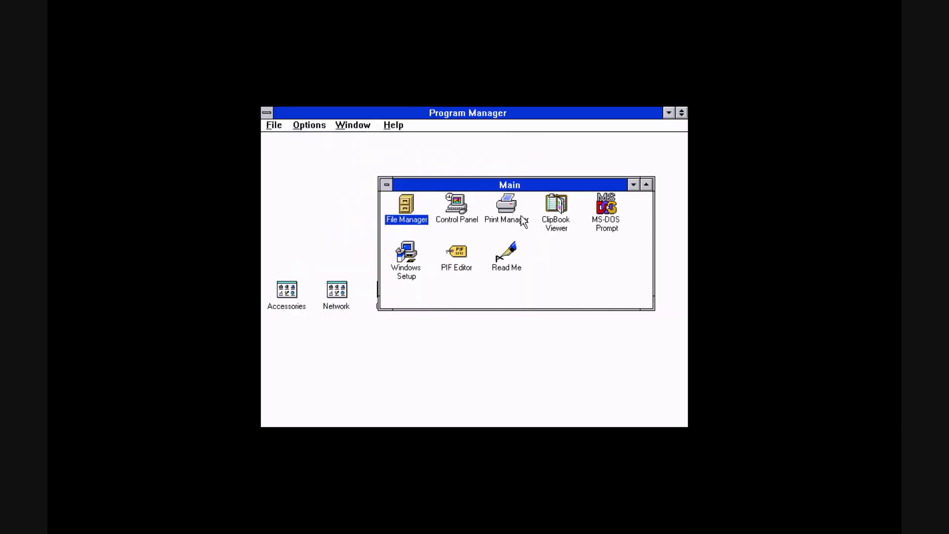
double_click(387, 184)
Arrange the group icons, then open the StartUp and Main program groups
left_click(353, 125)
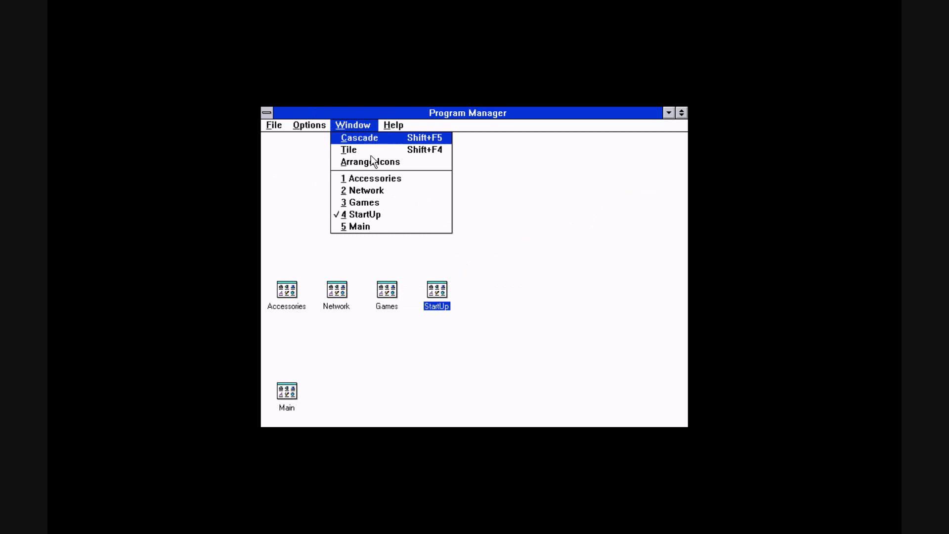
left_click(387, 162)
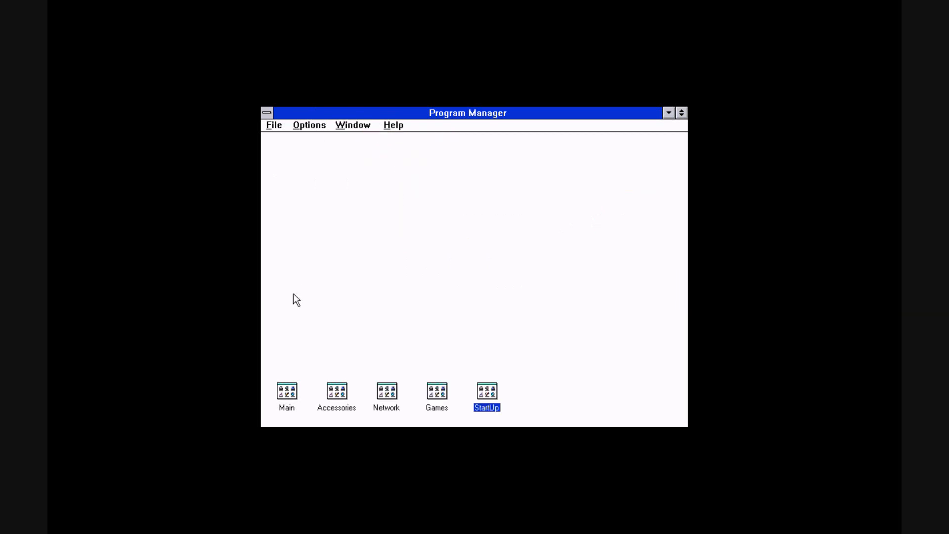
double_click(484, 392)
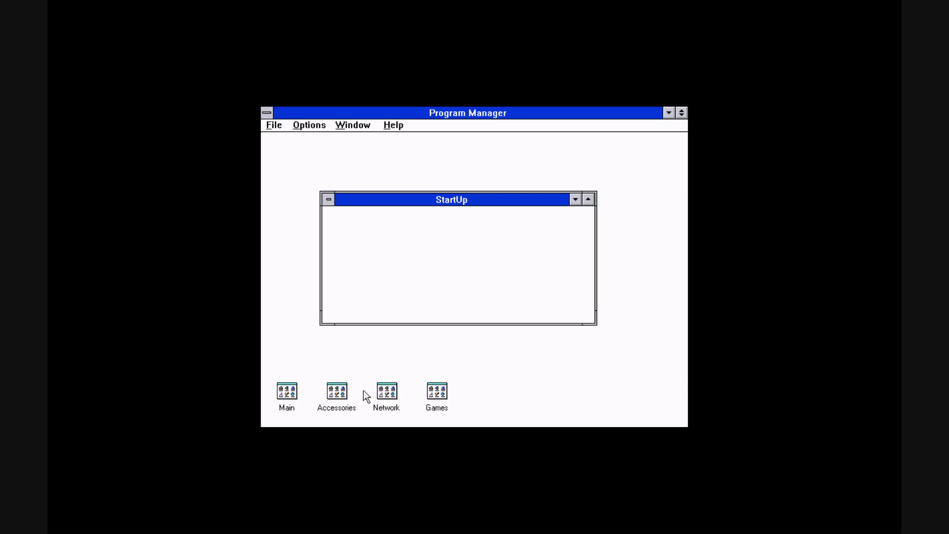
double_click(286, 394)
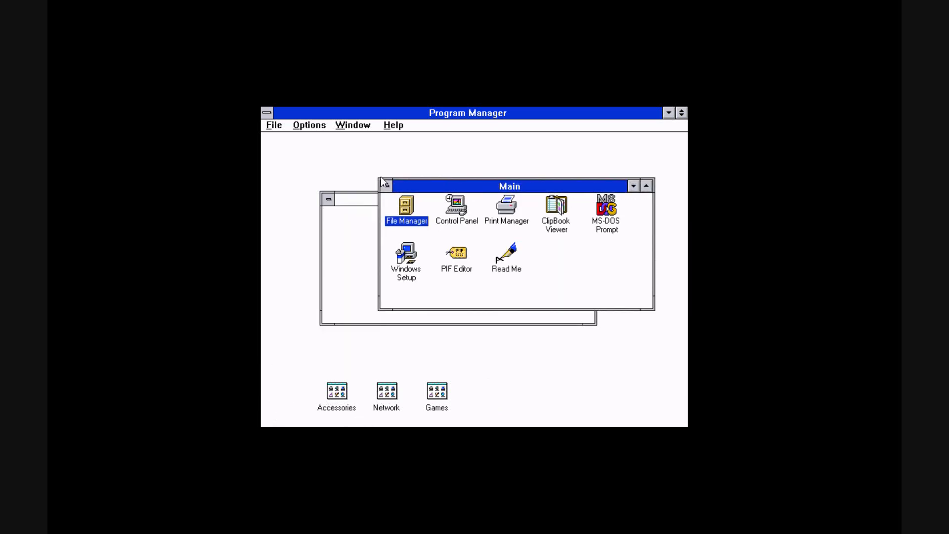
Copy the File Manager program item from the Main group into the StartUp group
left_click(272, 125)
left_click(295, 177)
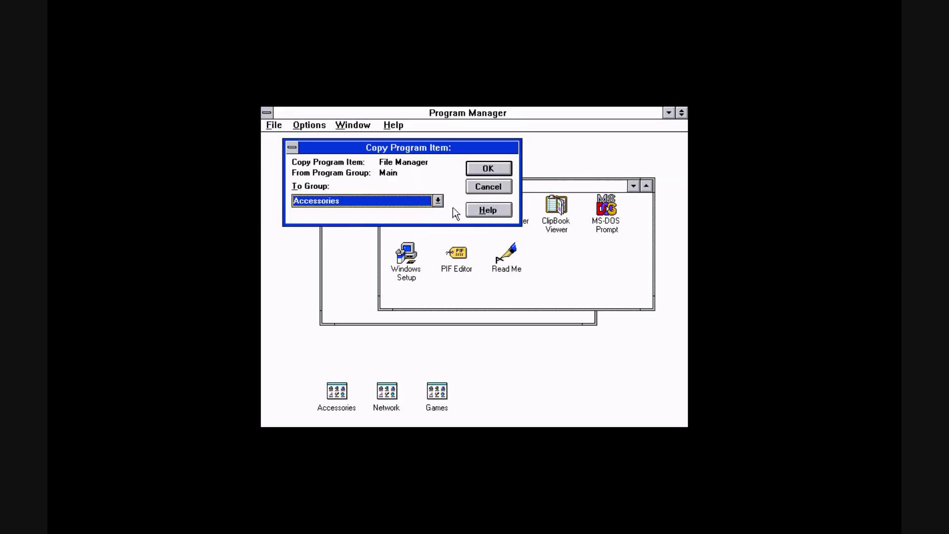
left_click(438, 201)
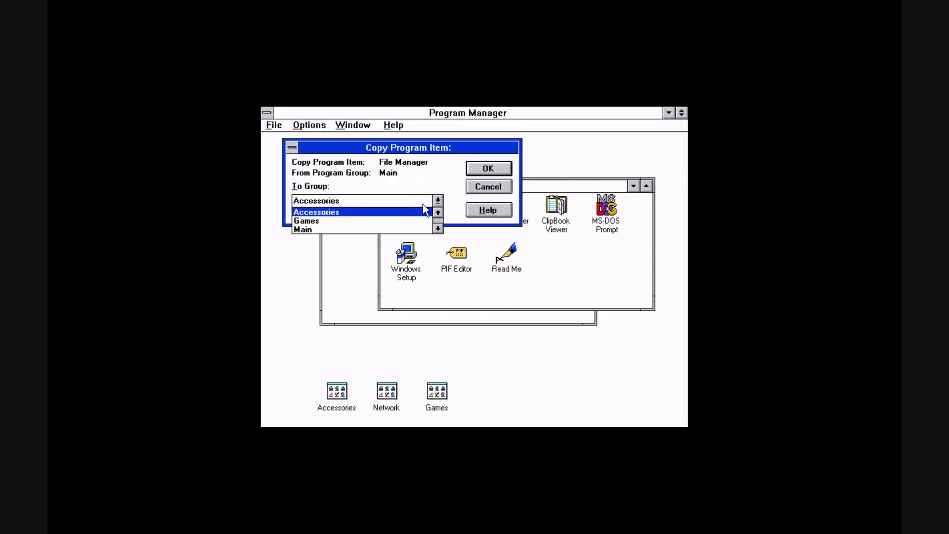
left_click(438, 229)
left_click(438, 229)
left_click(413, 229)
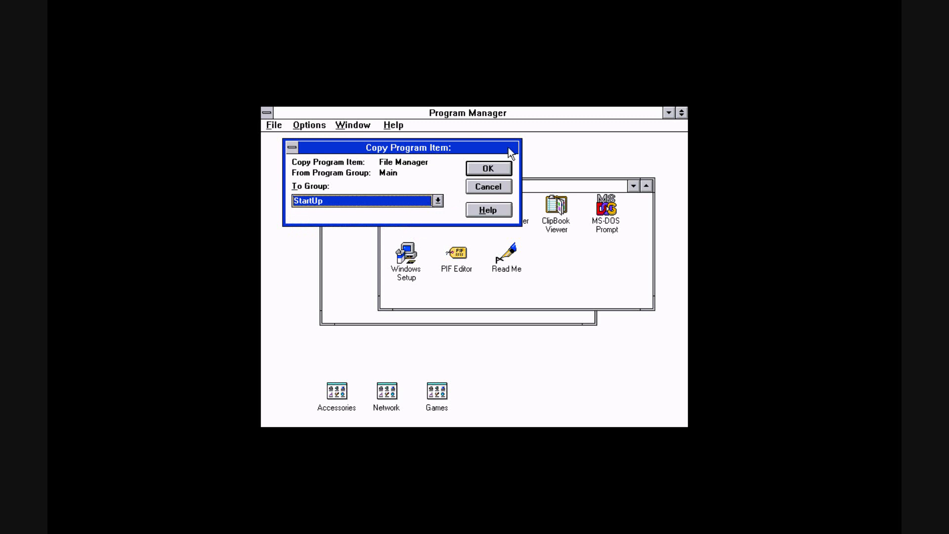
left_click(489, 168)
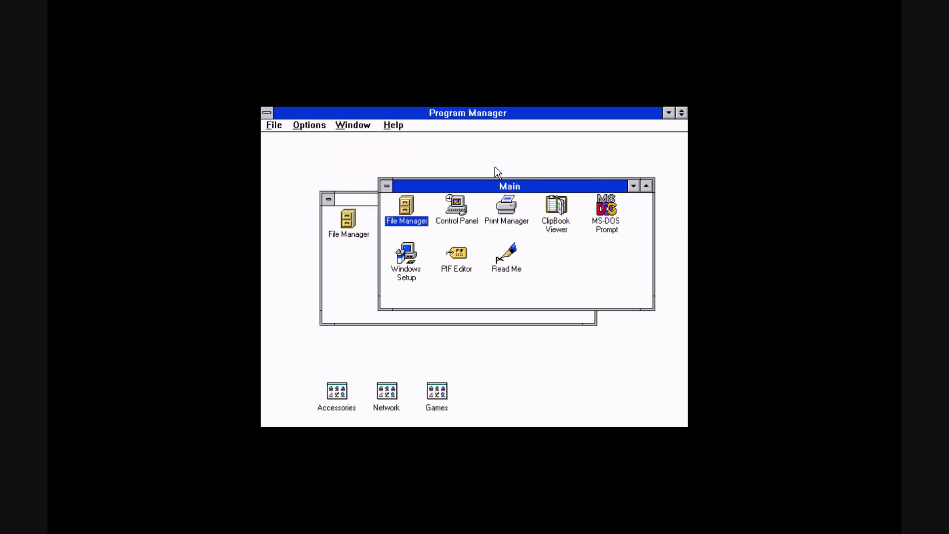
Minimize the StartUp group and exit Windows back to DOS
double_click(326, 200)
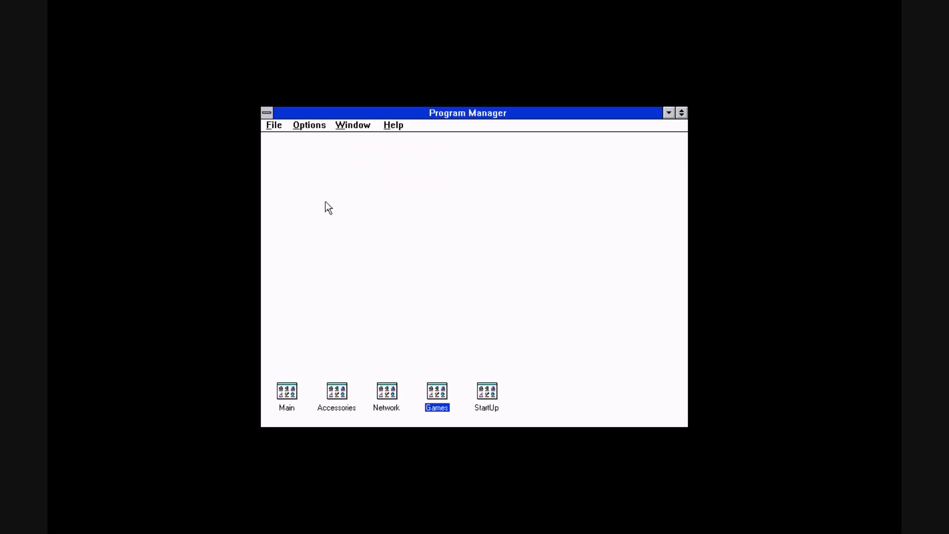
left_click(272, 128)
left_click(286, 215)
left_click(495, 187)
left_click(273, 125)
left_click(305, 230)
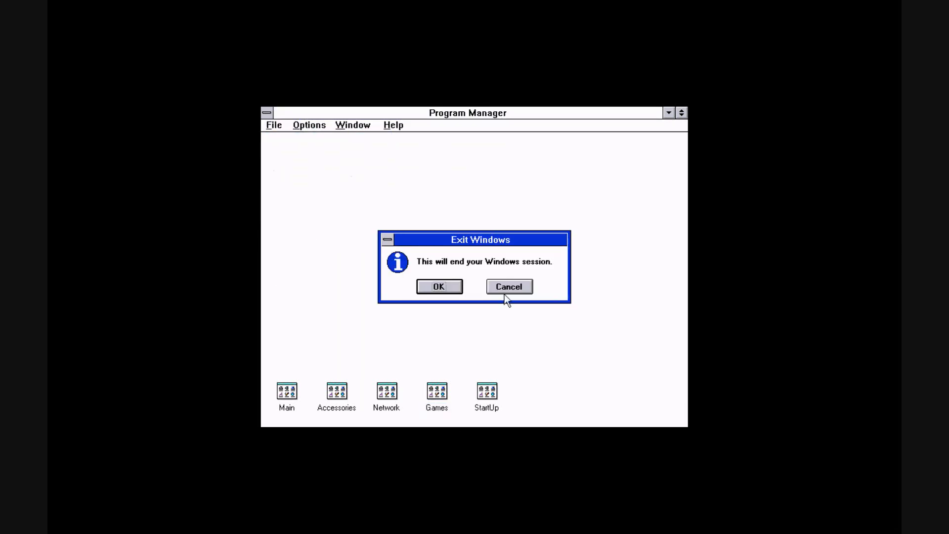
key("Return")
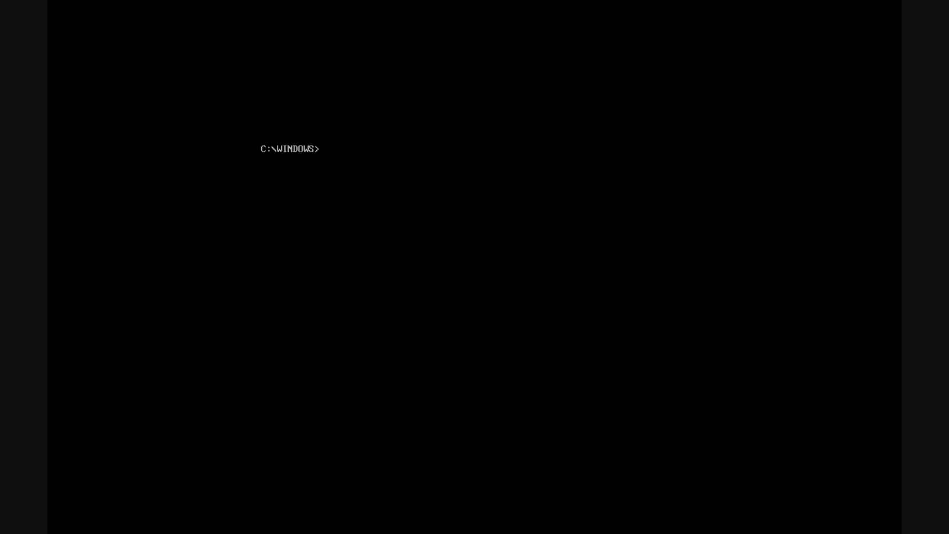
Restart Windows with the win command and maximize the File Manager directory window
type("win")
key("Return")
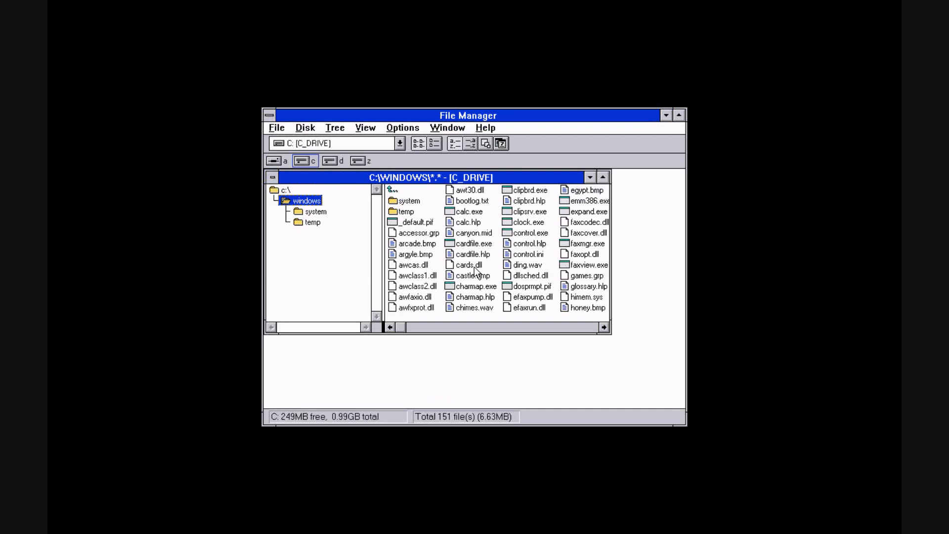
left_click(603, 178)
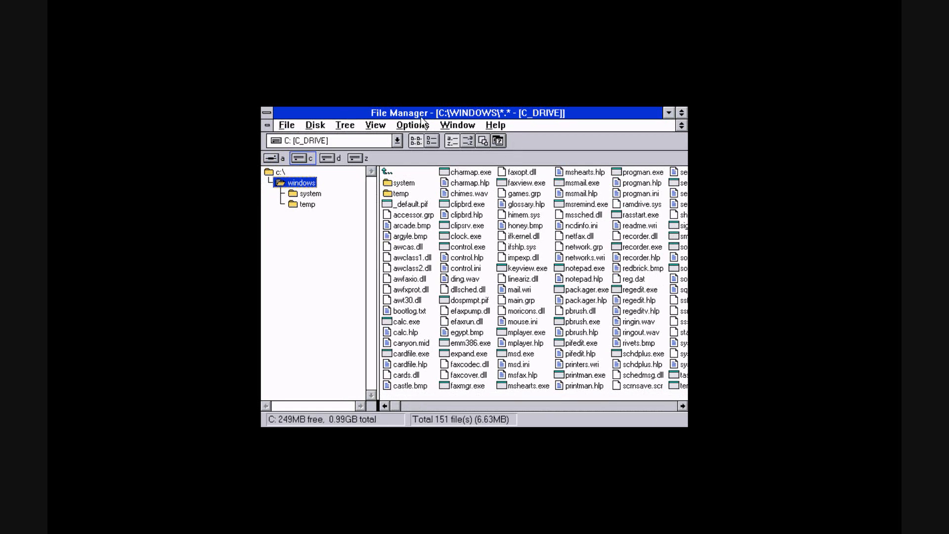
Switch File Manager to the detailed file view and scroll to the end of the C:\WINDOWS list
left_click(438, 141)
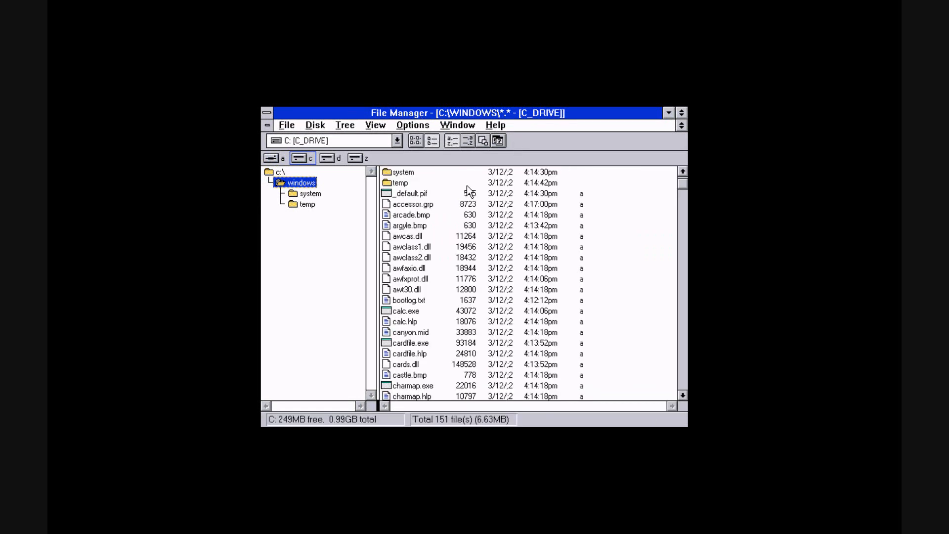
left_click(682, 396)
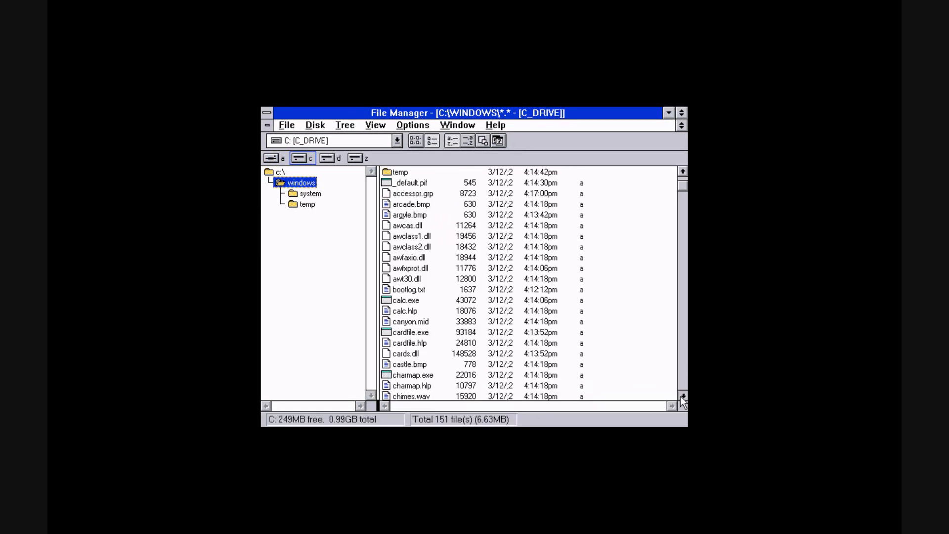
left_click_drag(682, 396, 683, 396)
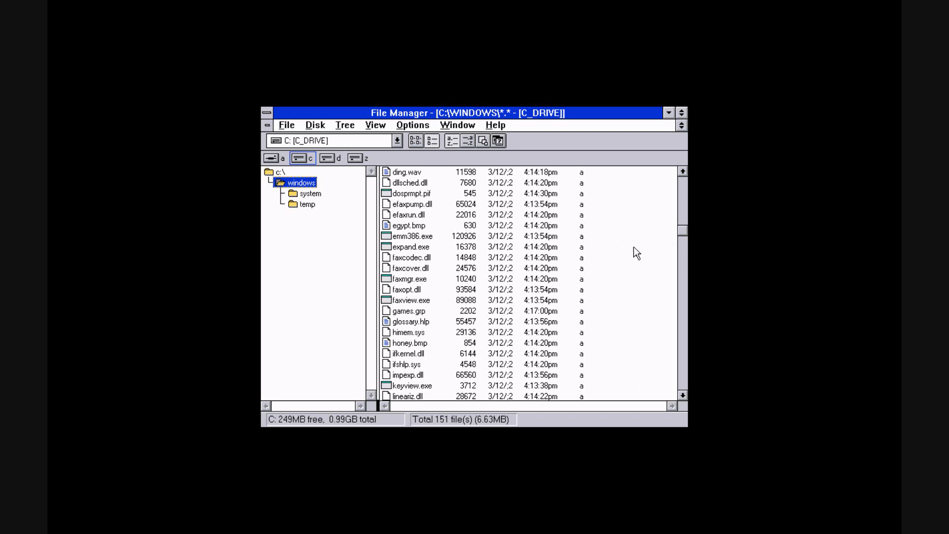
left_click_drag(683, 230, 683, 380)
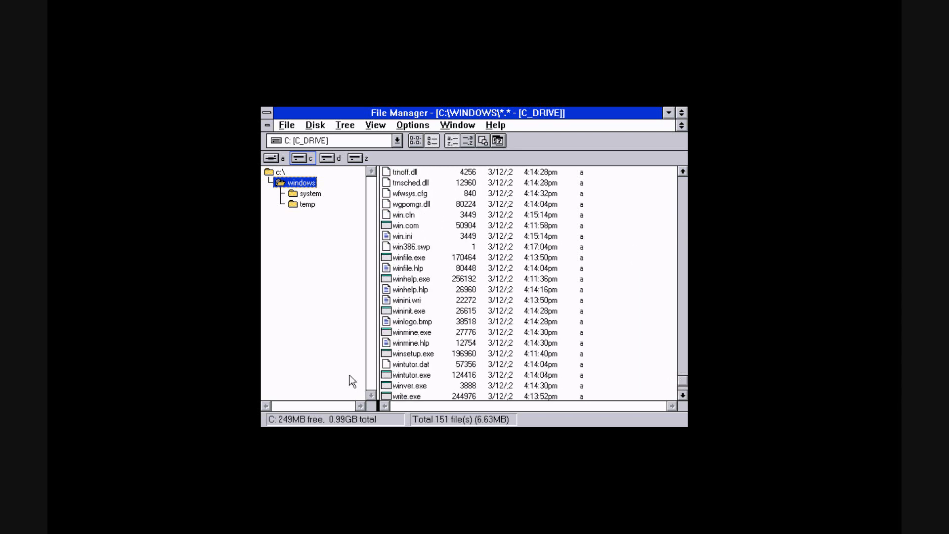
Launch Write from write.exe and close it again
left_click(418, 397)
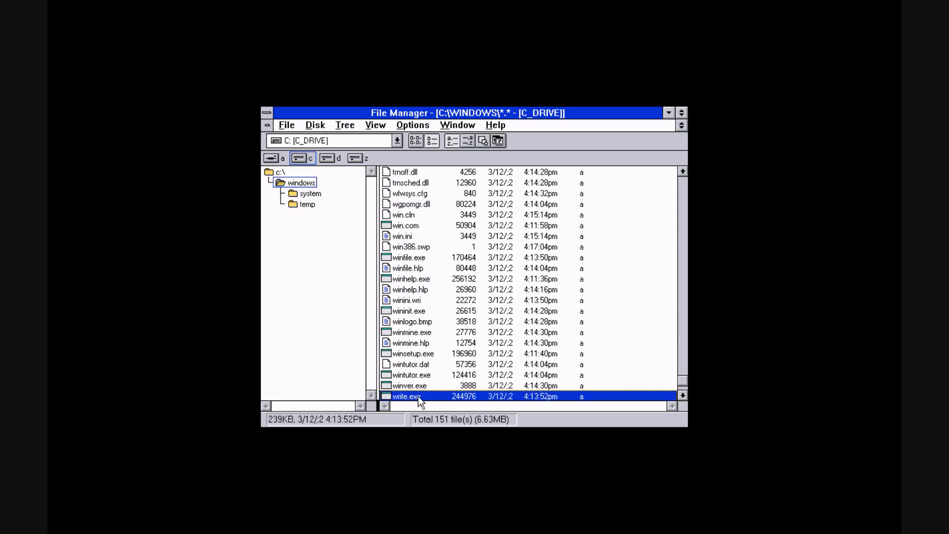
double_click(418, 396)
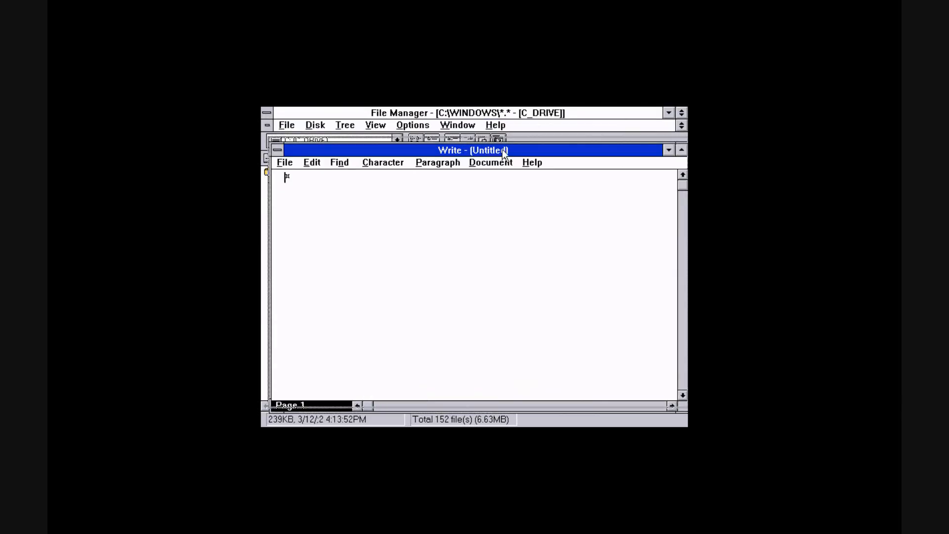
left_click_drag(503, 154, 502, 149)
double_click(278, 144)
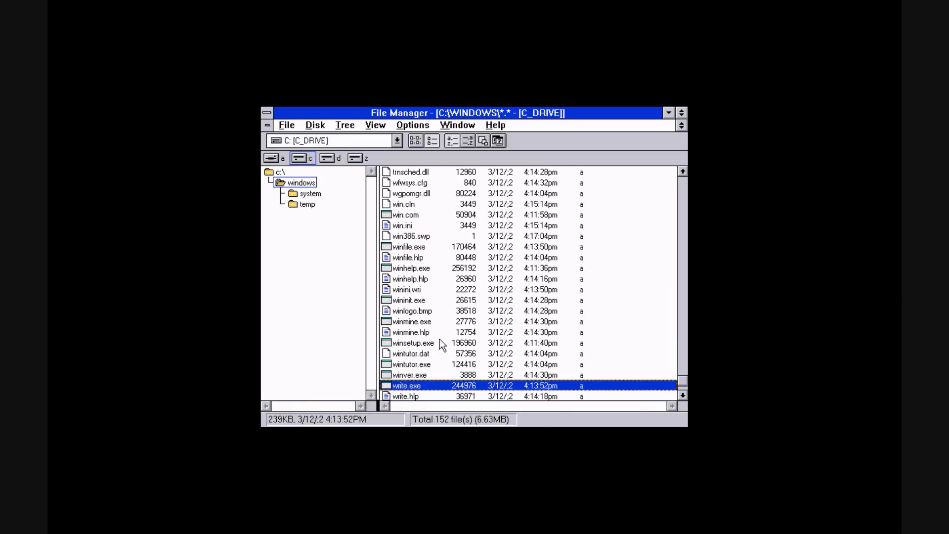
Open winlogo.bmp in Paintbrush and close it again
double_click(411, 310)
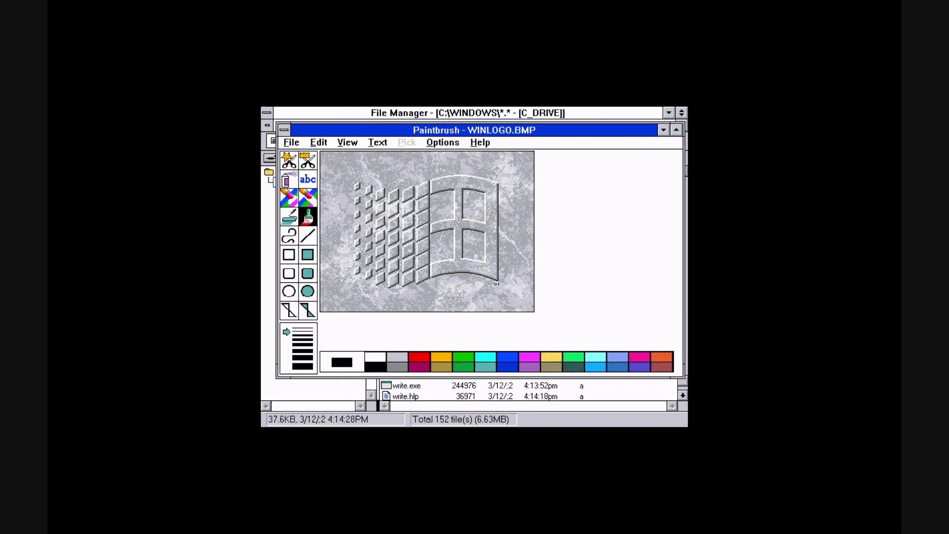
left_click_drag(446, 130, 436, 133)
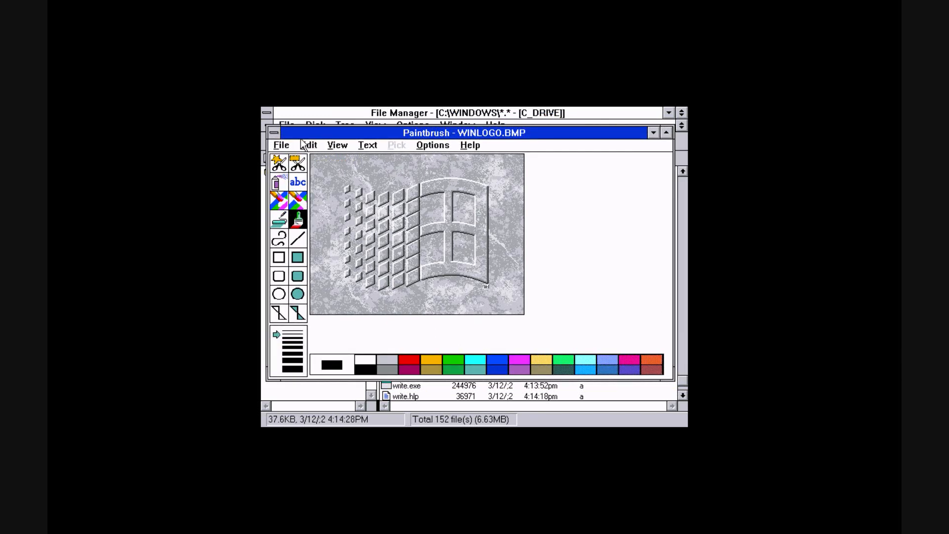
left_click(274, 133)
left_click(273, 134)
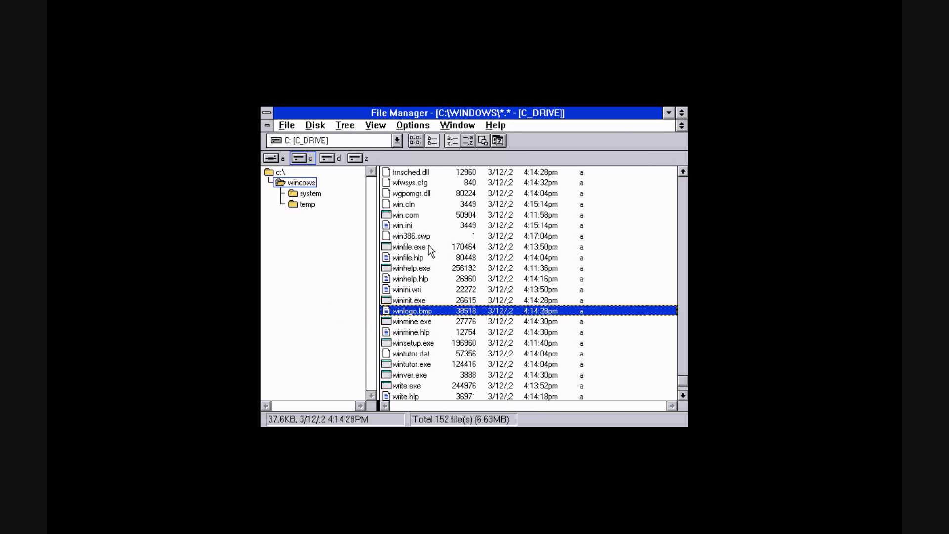
Scroll up the file list to notepad.exe and launch Notepad
left_click(442, 247)
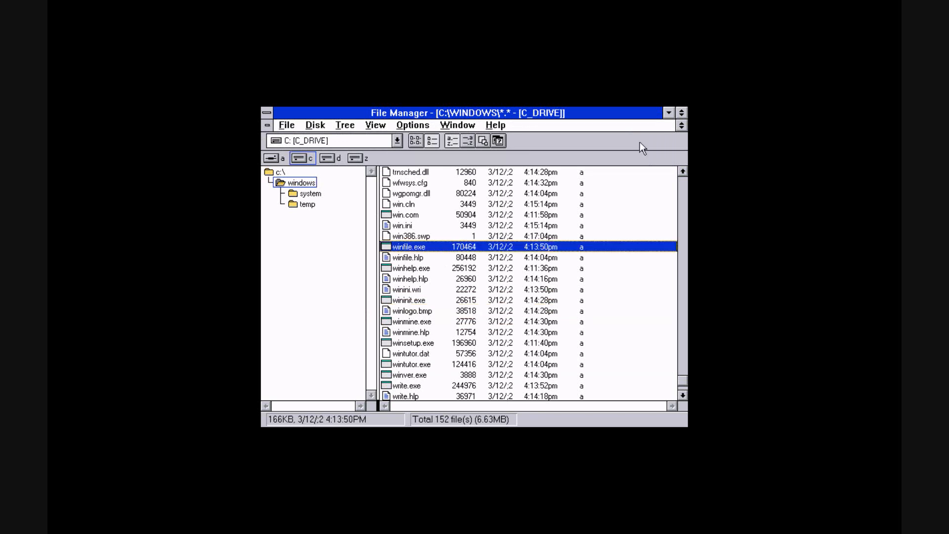
scroll(529, 281, "up", 10)
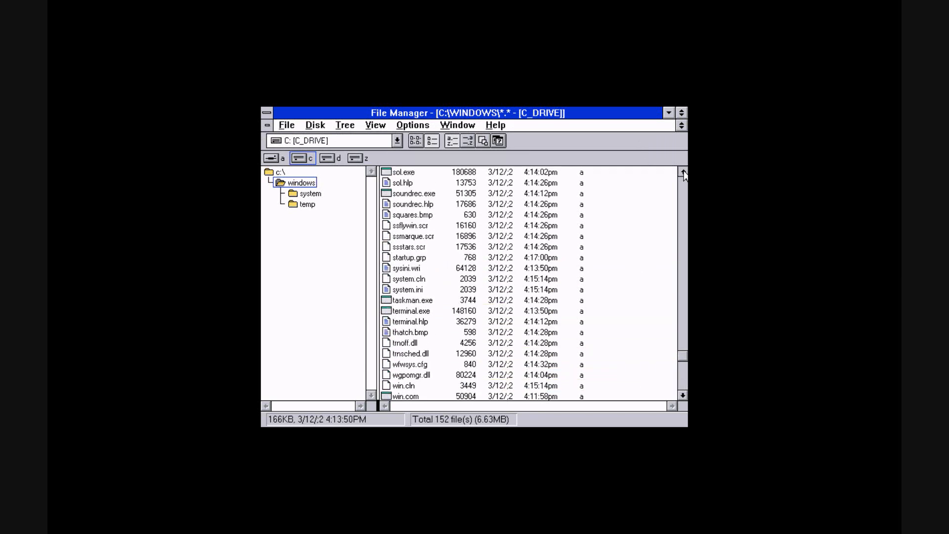
scroll(529, 282, "up", 10)
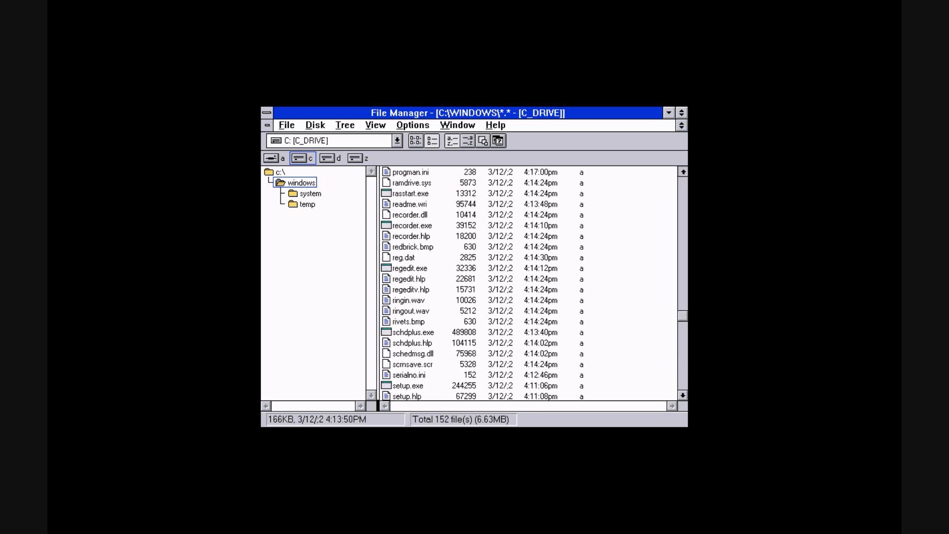
scroll(529, 282, "up", 5)
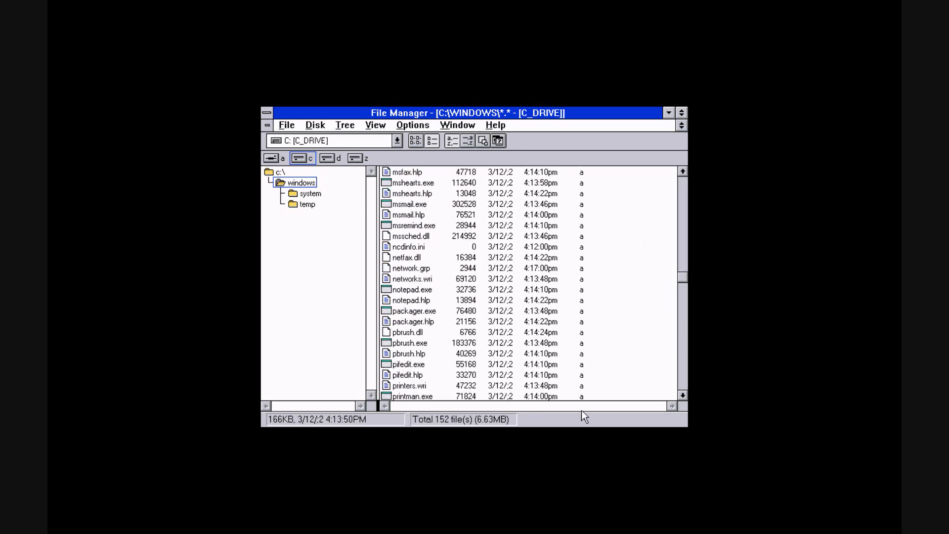
double_click(434, 292)
left_click_drag(404, 141, 393, 151)
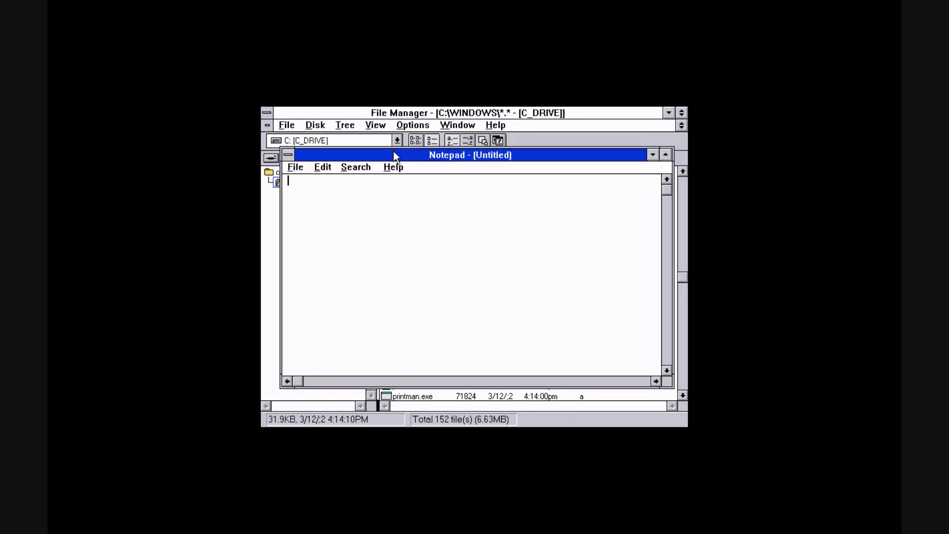
Write "Hello! Welcome to Windows 3.11 for Workgroups!" in the Notepad document
type("fdhshgfdf")
key("BackSpace")
key("BackSpace")
key("BackSpace")
key("BackSpace")
key("BackSpace")
key("BackSpace")
key("BackSpace")
key("BackSpace")
key("BackSpace")
type("HEll")
key("BackSpace")
key("BackSpace")
key("BackSpace")
type("ello! Welcome to Windows")
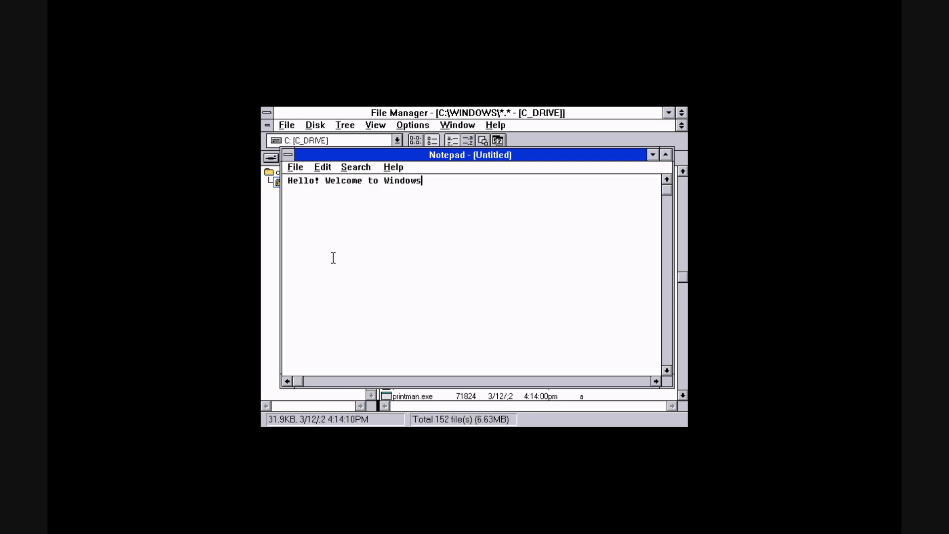
type(" 3.11 for Workgroups!")
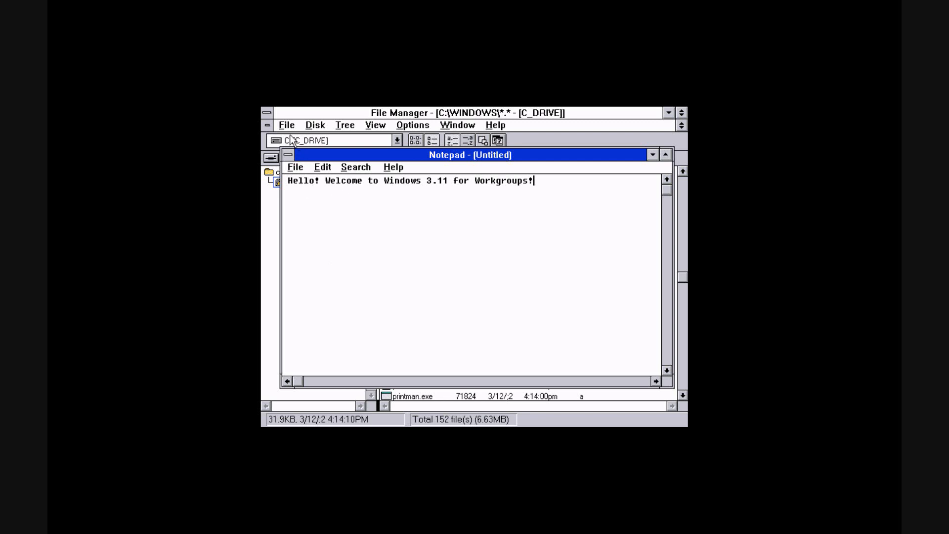
Close Notepad without saving the changes
left_click(288, 154)
left_click(312, 216)
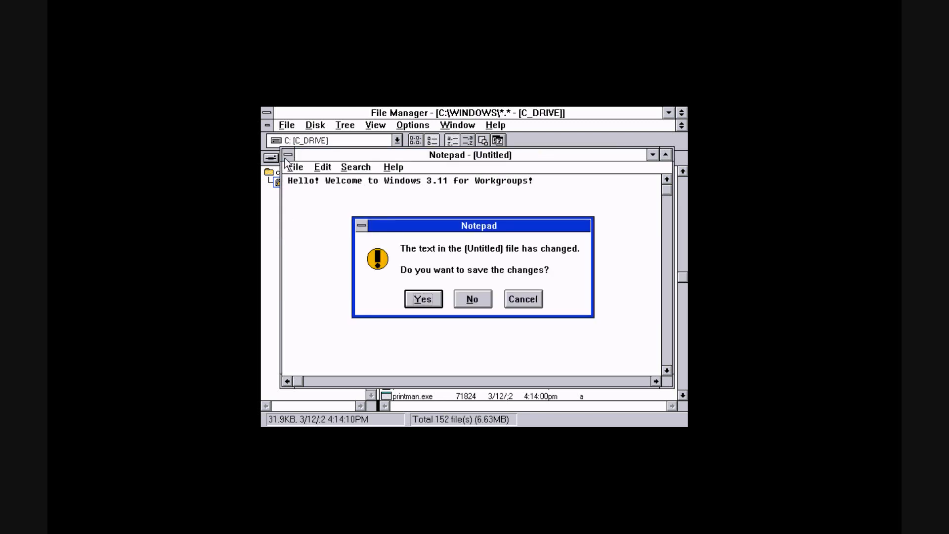
left_click(477, 301)
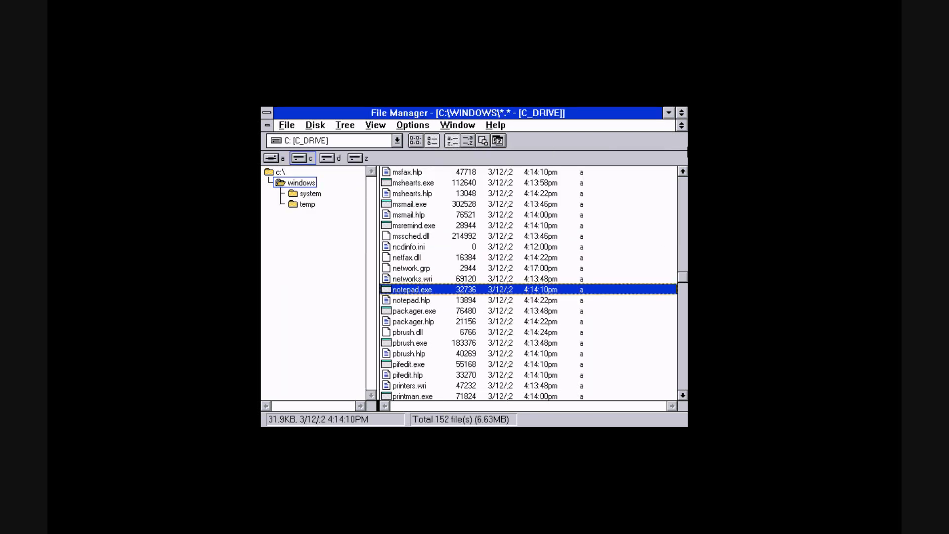
left_click(683, 171)
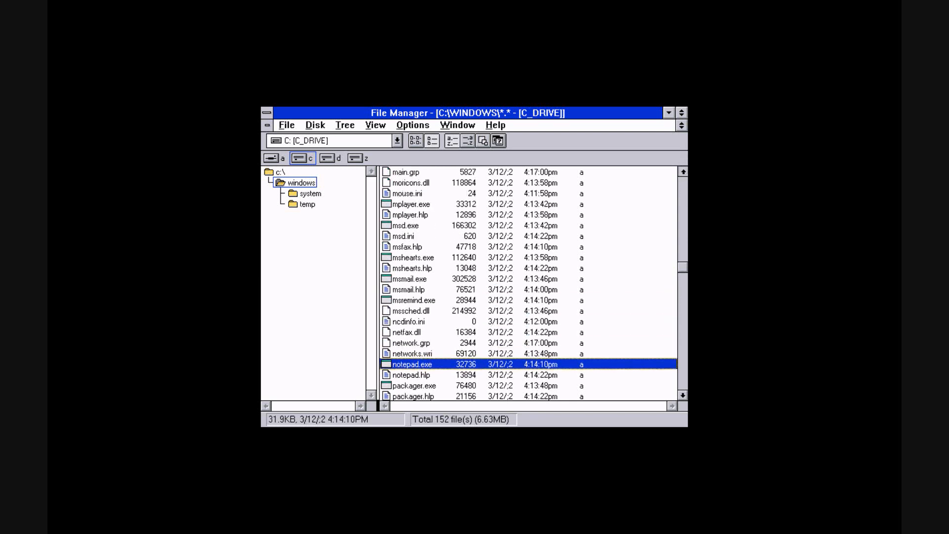
Close File Manager and the Write window, then exit Windows to the DOS prompt
double_click(267, 112)
double_click(277, 145)
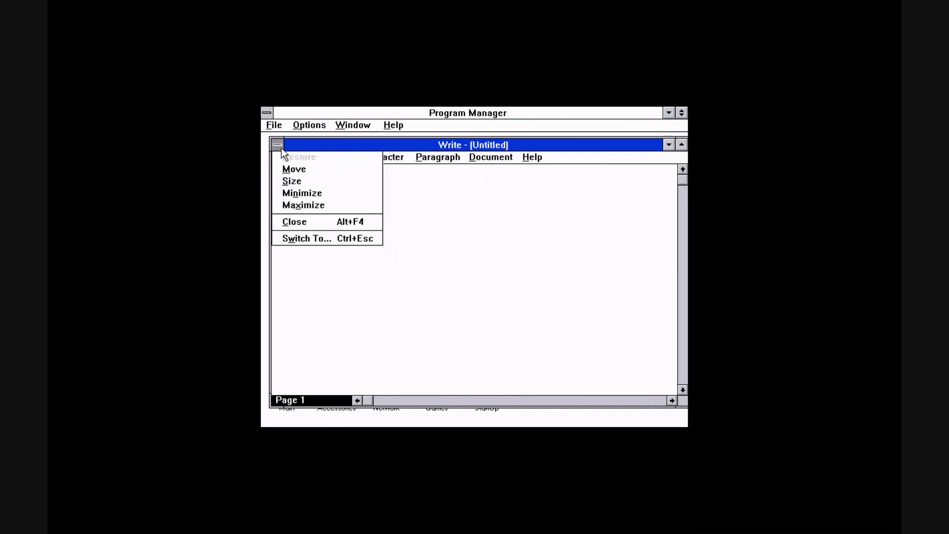
key("alt+f")
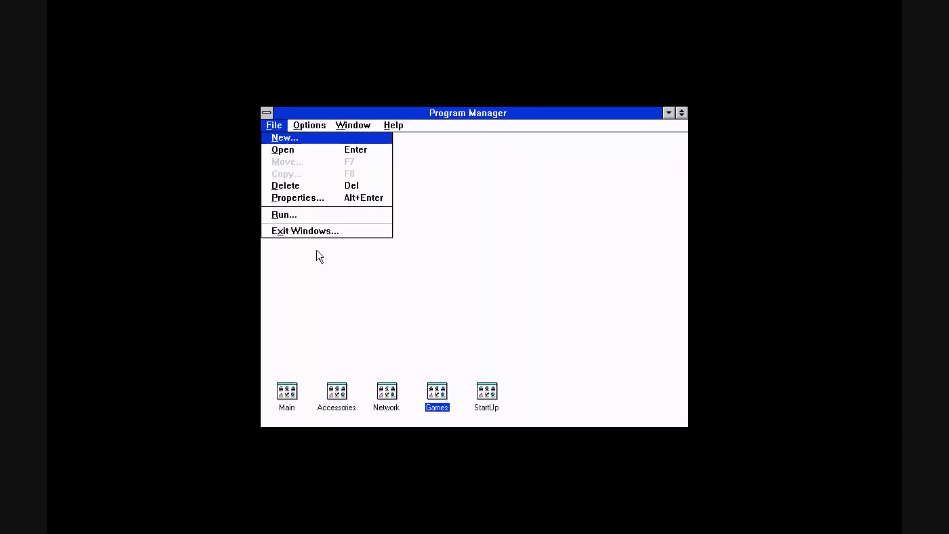
key("Up")
key("Return")
left_click(429, 290)
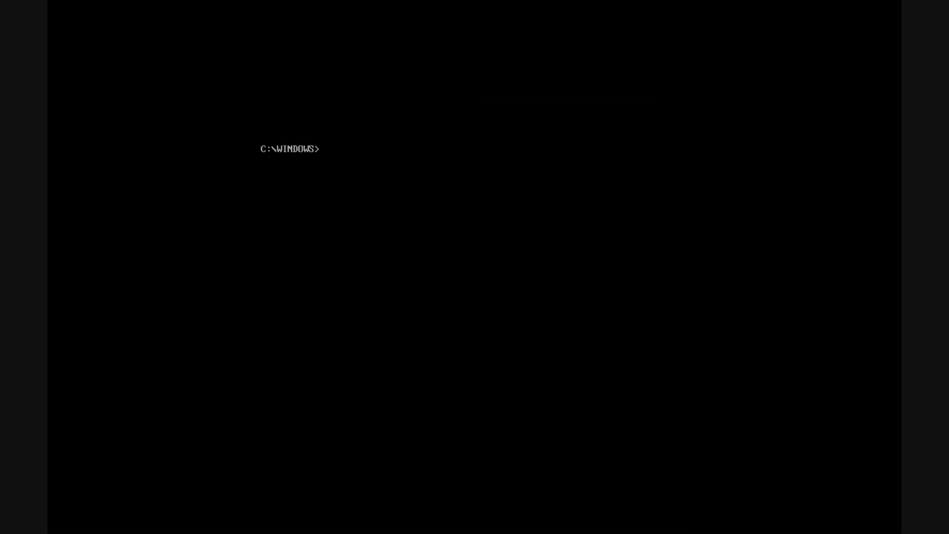
Switch to drive D and list its directory
type("d:")
key("Return")
type("s")
key("BackSpace")
type("dir")
key("Return")
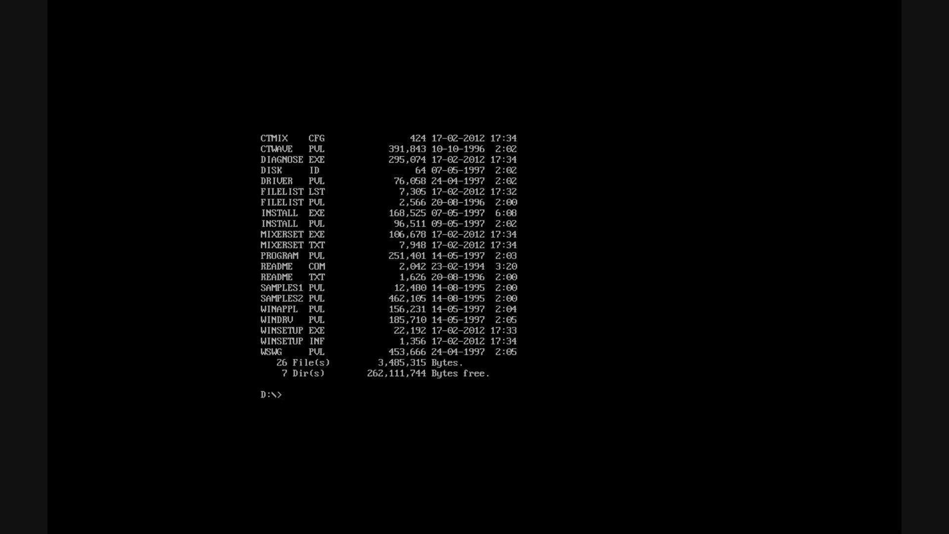
Try a drives command, then switch to drive Z and list its directory
type("drives")
key("Return")
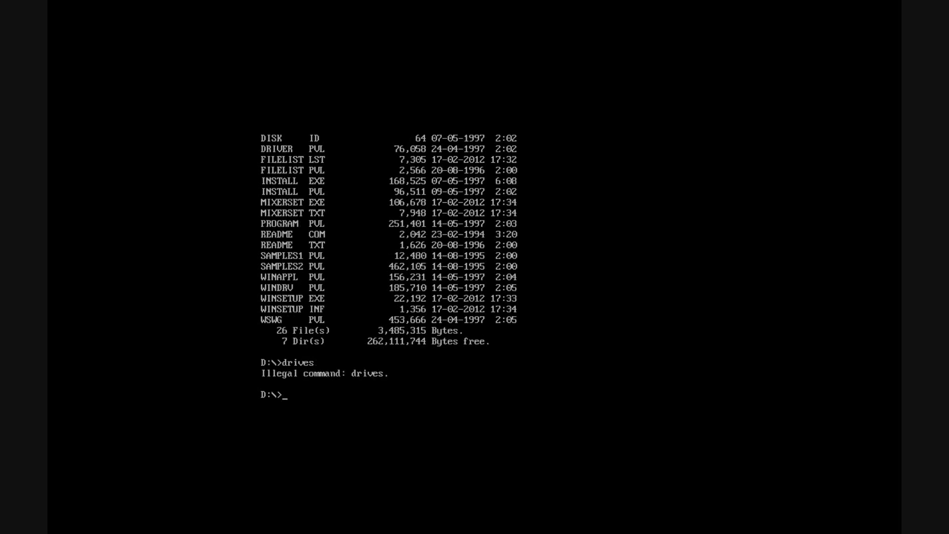
type("z:")
key("Return")
type("dir")
key("Return")
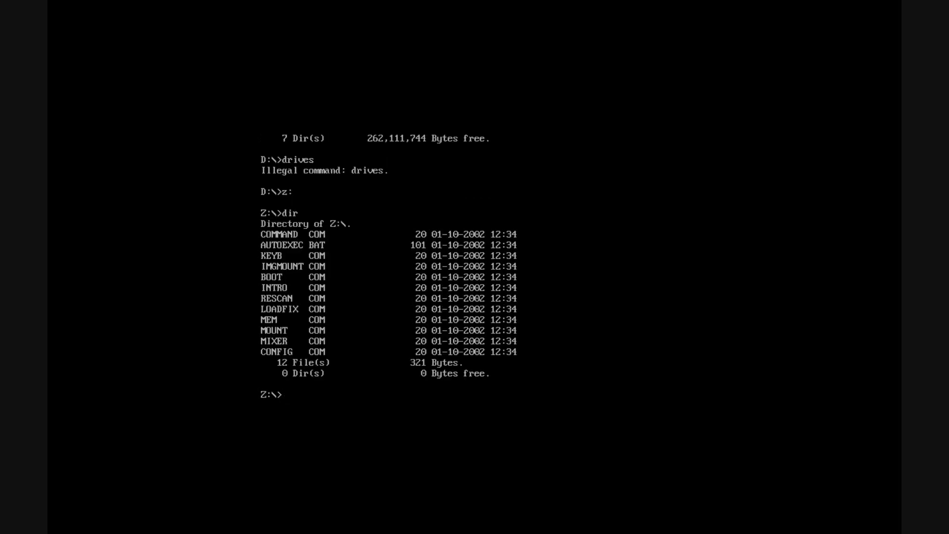
Display the contents of autoexec.bat on drive Z and list the directory again
type("type autoexec.bat")
key("Return")
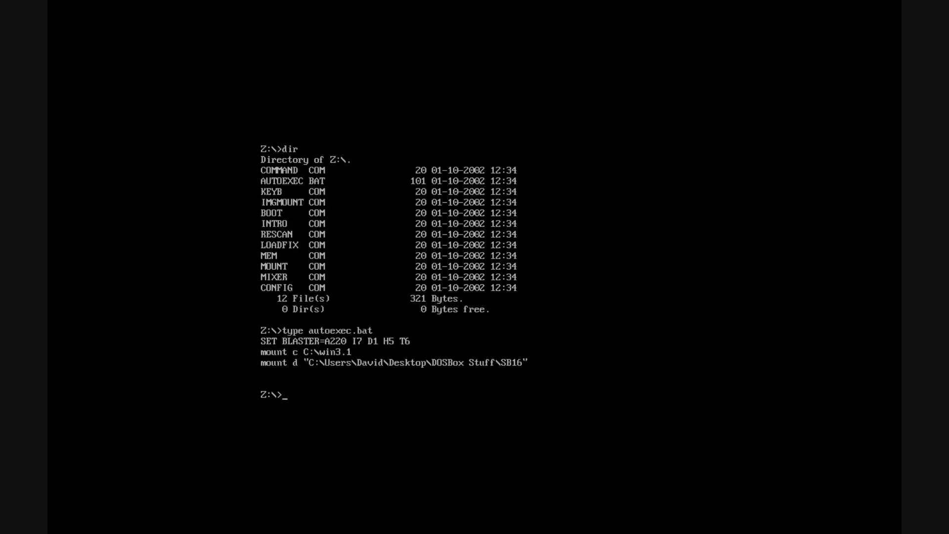
type("dir")
key("Return")
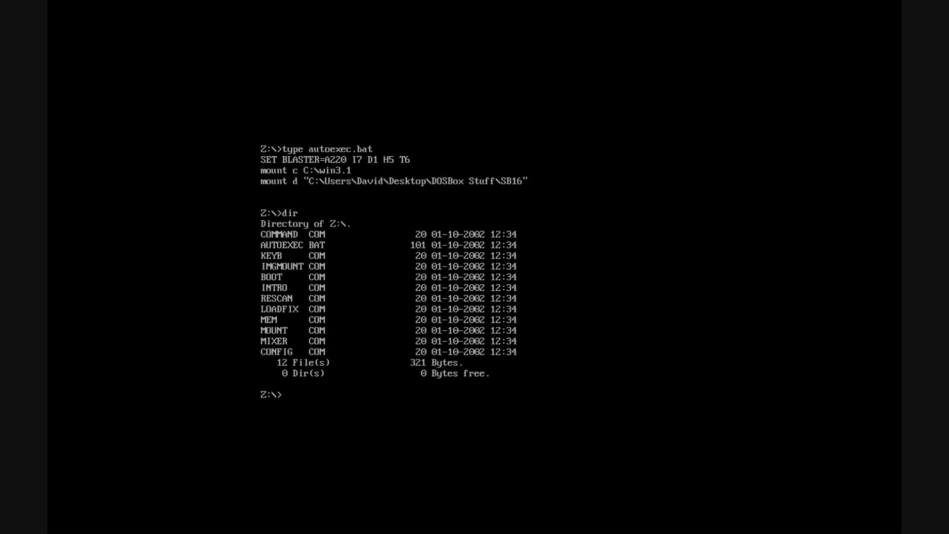
Return to drive D and list its files page by page with dir/p
type("d:")
key("Return")
type("dir")
key("Return")
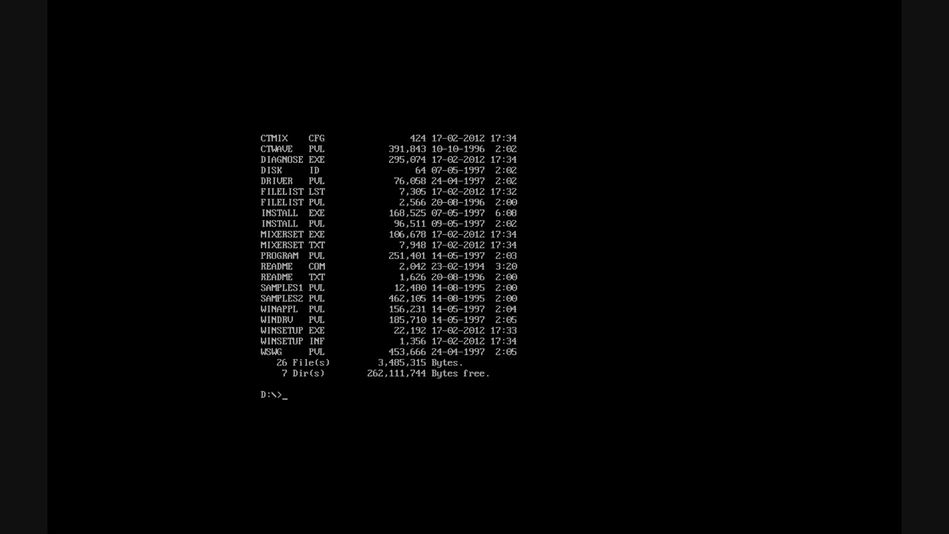
type("dir/p")
key("Return")
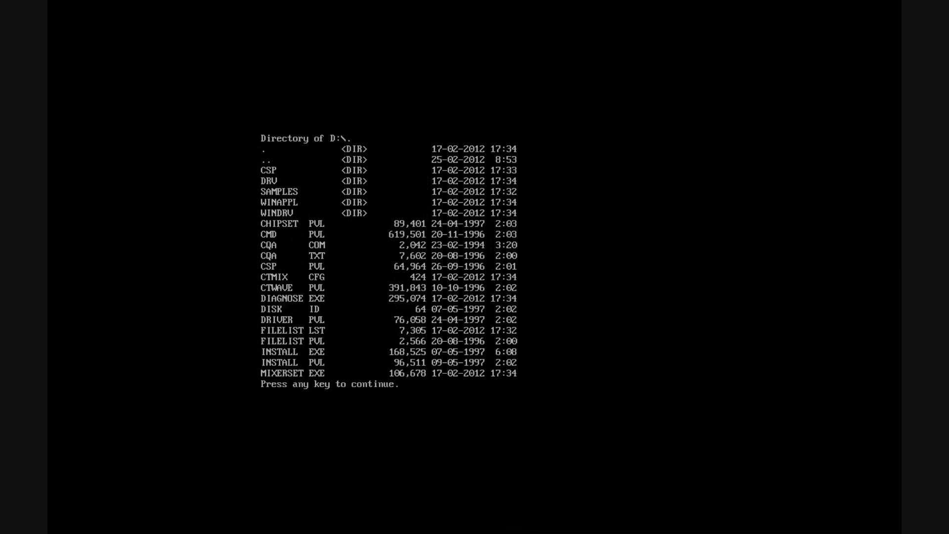
key("space")
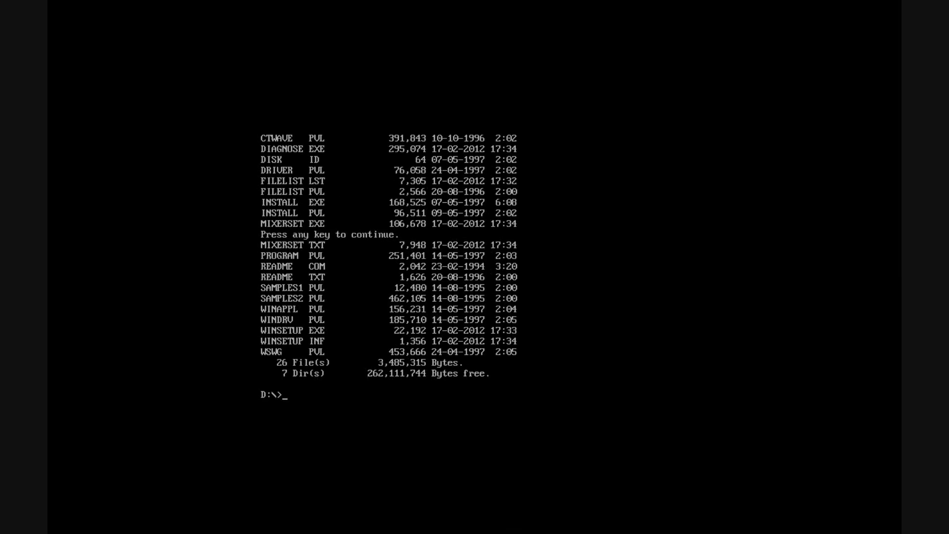
Run the Sound Blaster install program from drive D and choose Full Installation
type("install")
key("Return")
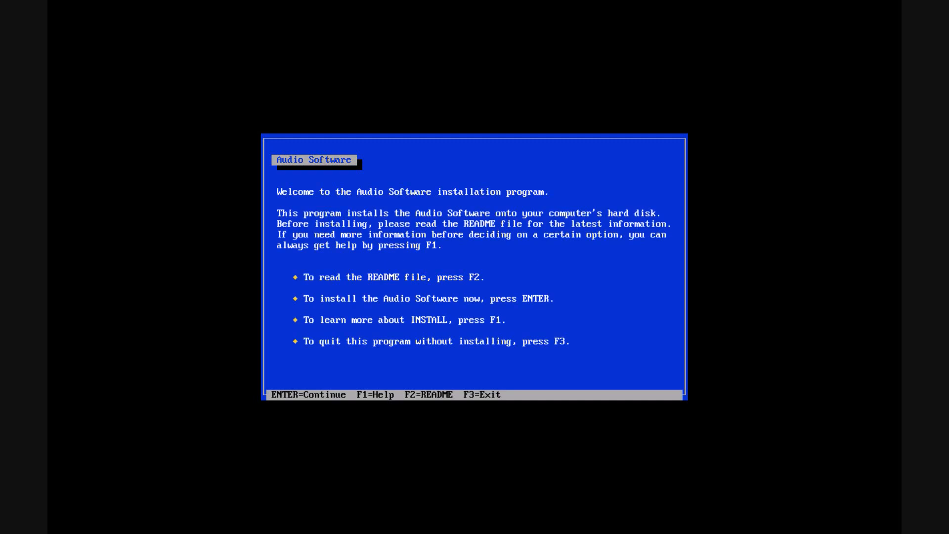
key("Return")
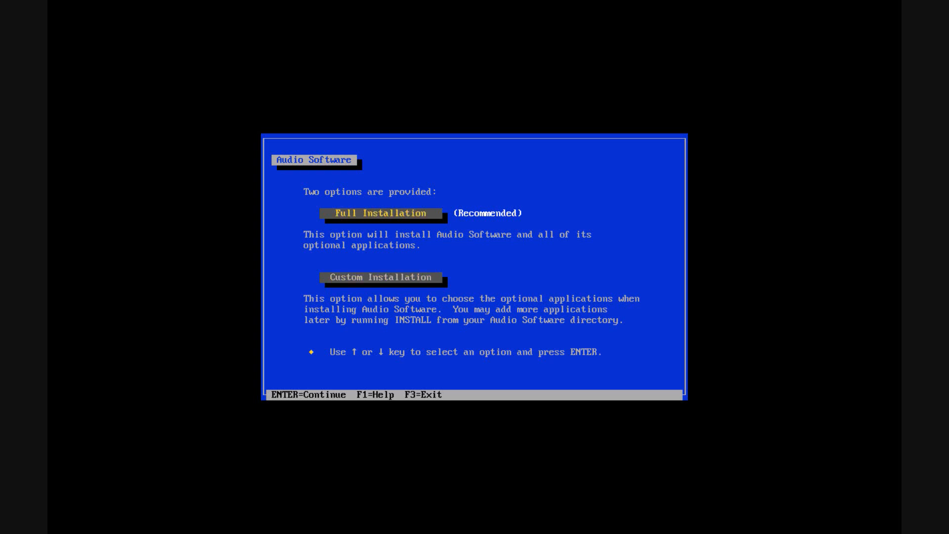
key("Return")
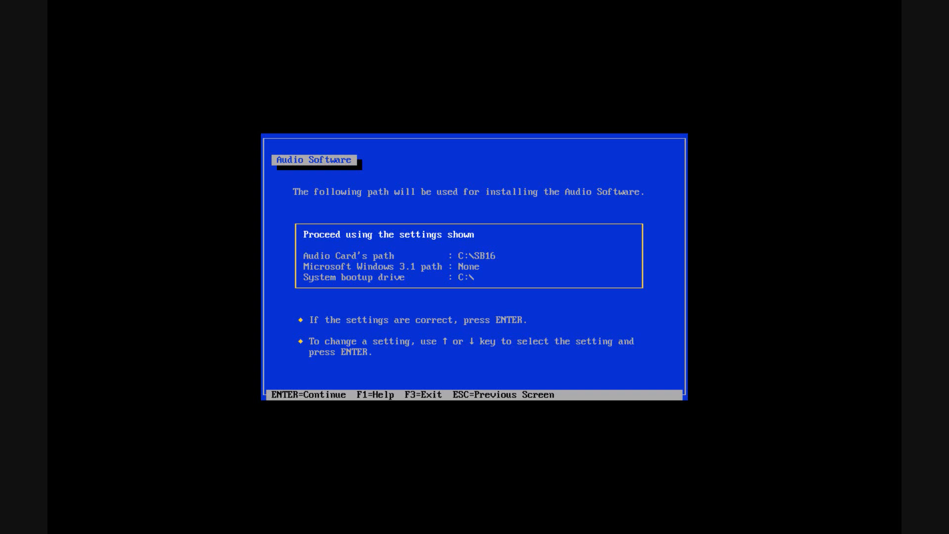
Set the Microsoft Windows 3.1 path to C:\WINDOWS
key("Down")
key("Down")
key("Down")
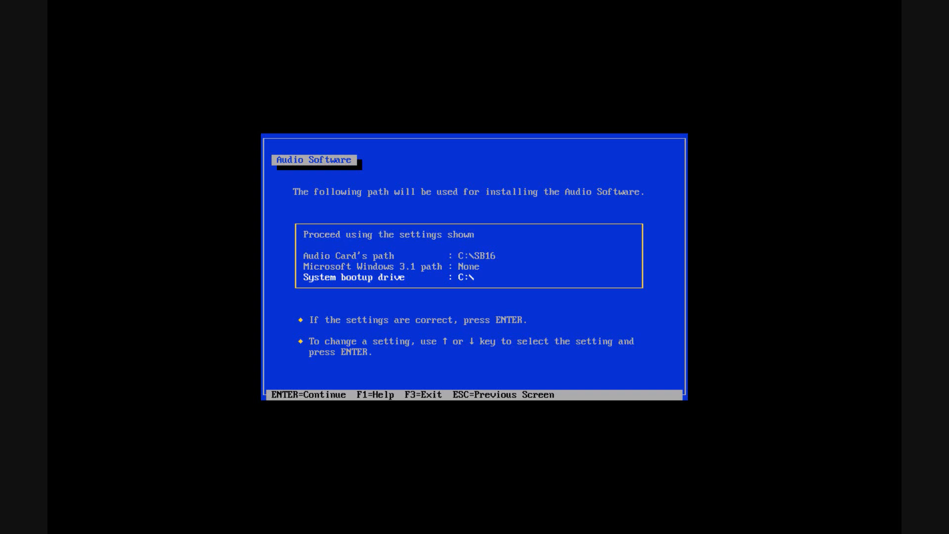
key("Up")
key("Return")
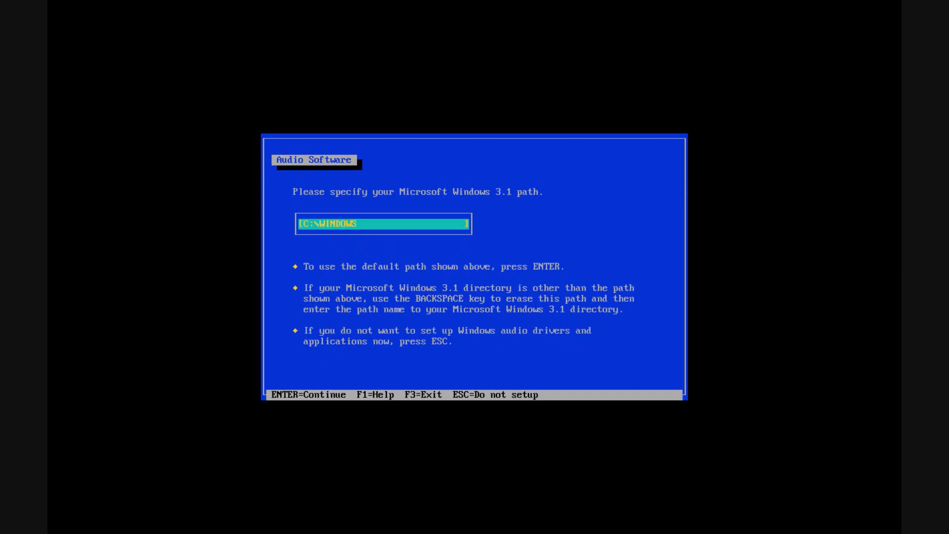
key("Return")
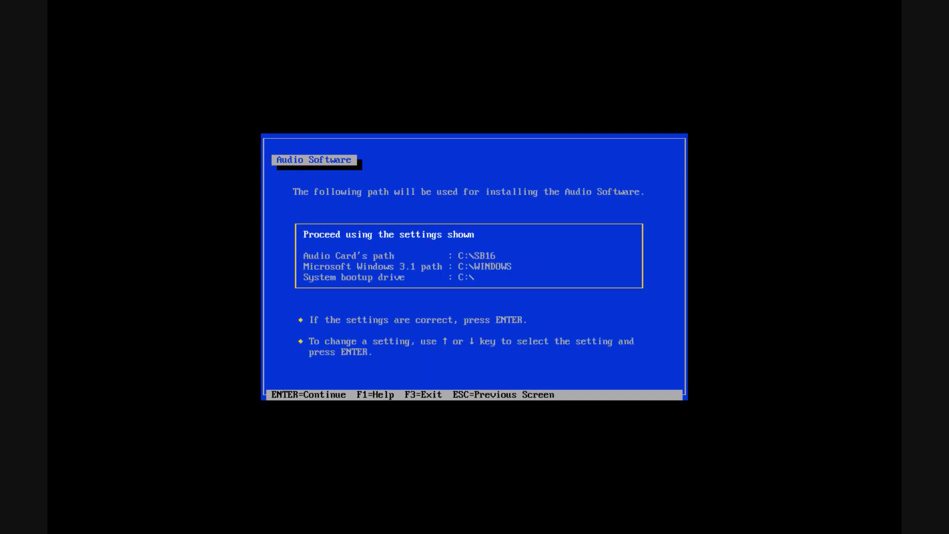
Confirm the installation paths and proceed
key("Down")
key("Down")
key("Down")
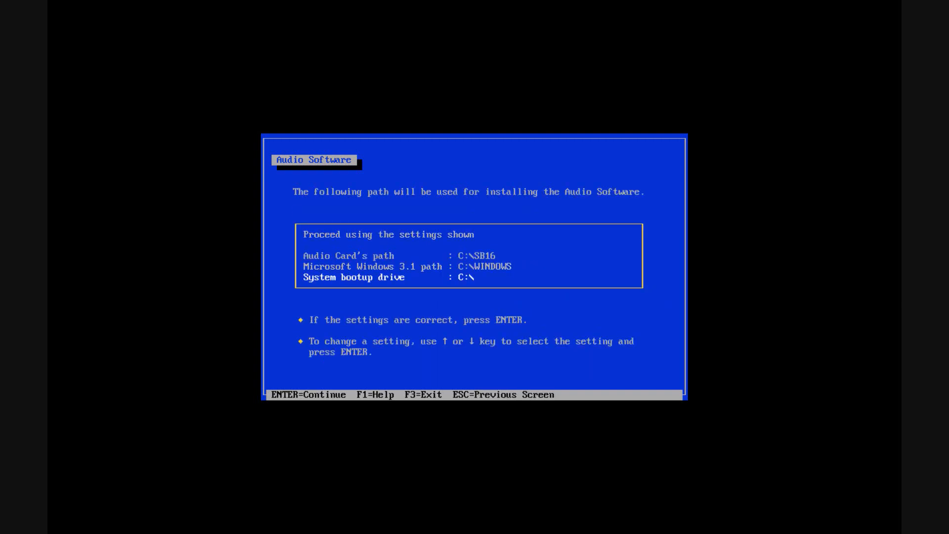
key("Up")
key("Up")
key("Up")
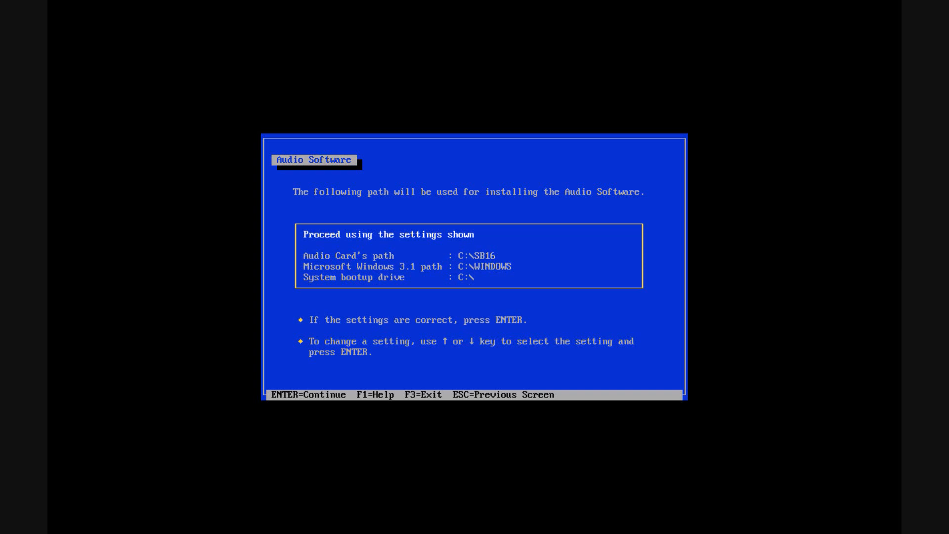
key("Return")
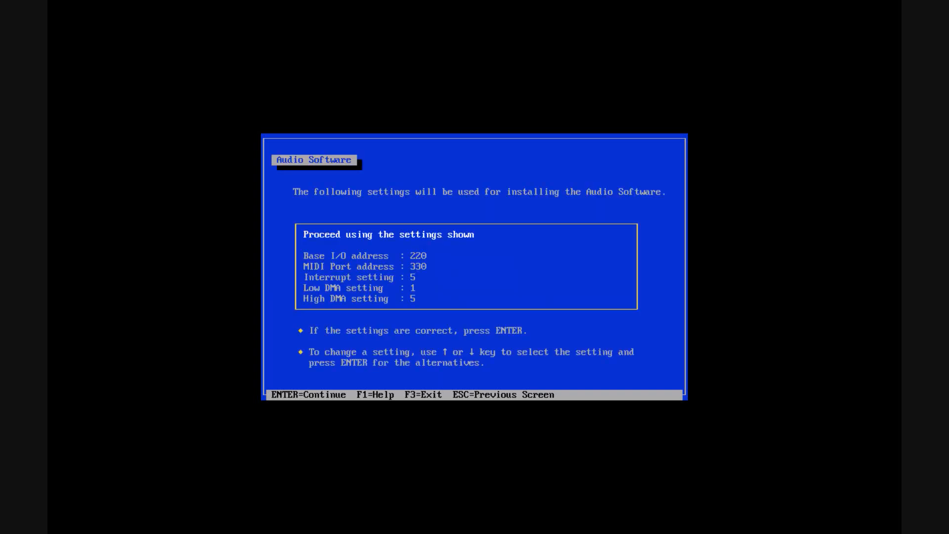
Change the audio card's interrupt setting to 7
key("Down")
key("Down")
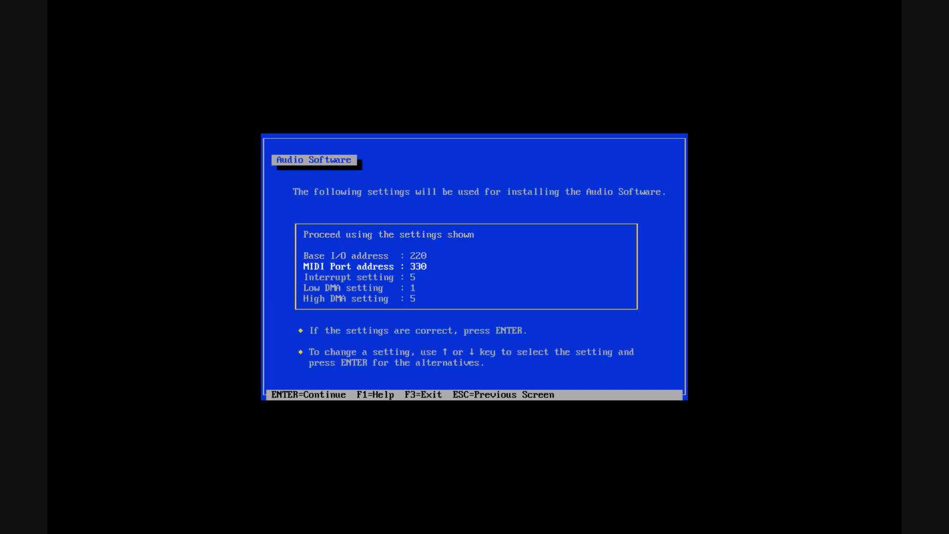
key("Down")
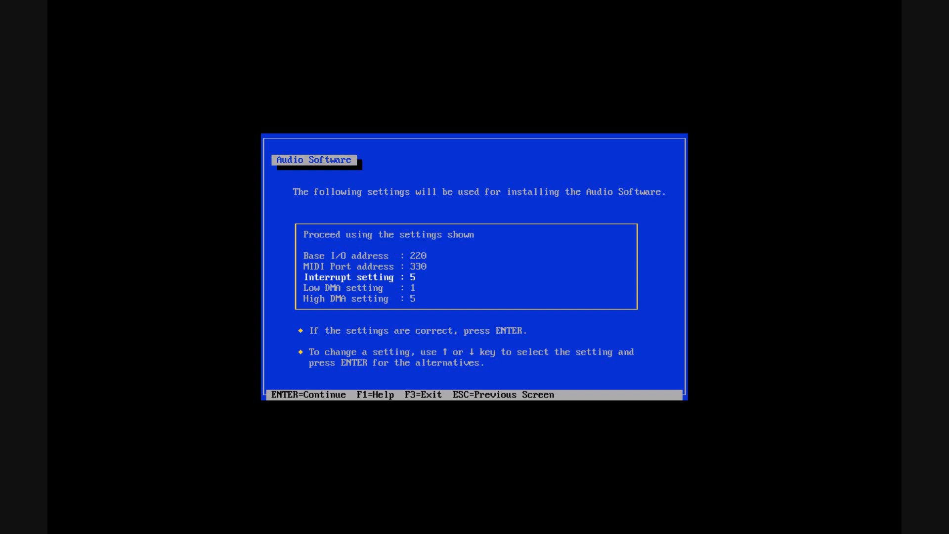
key("Return")
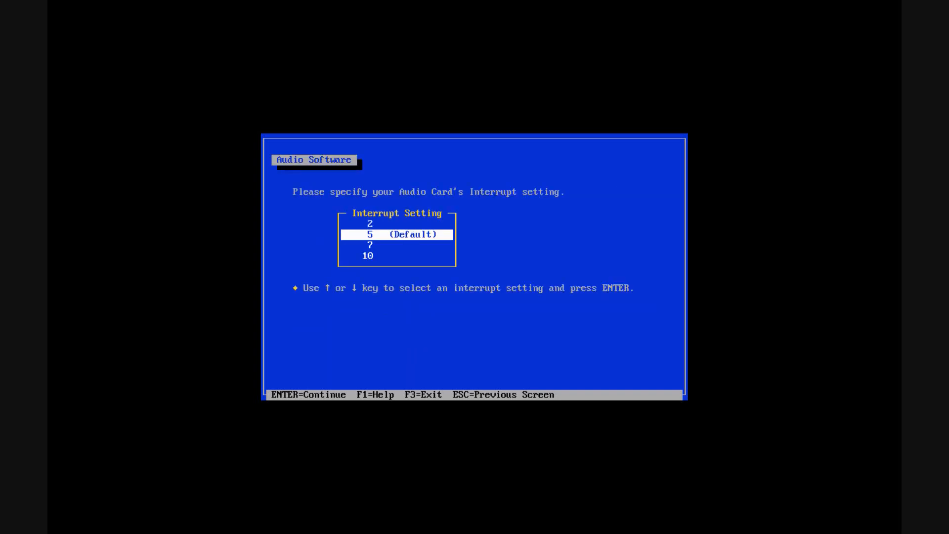
key("Down")
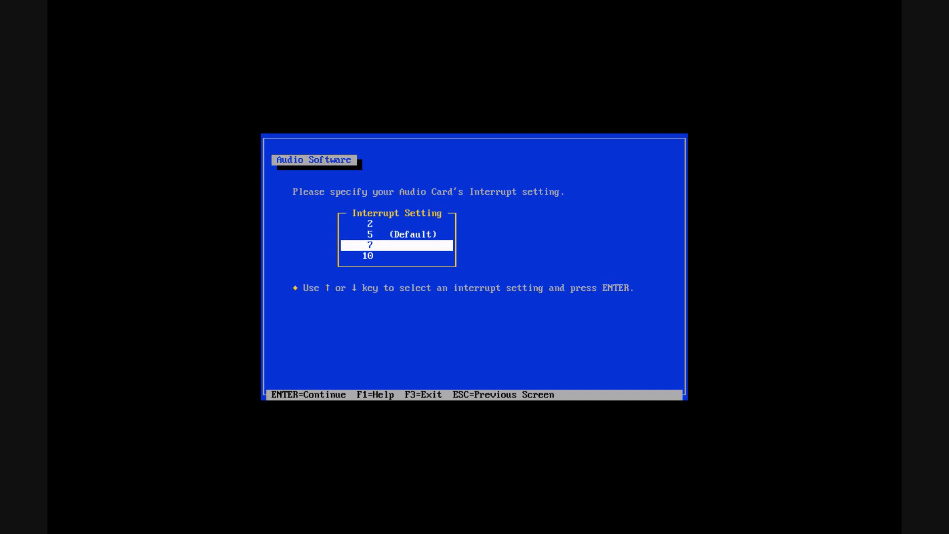
key("Return")
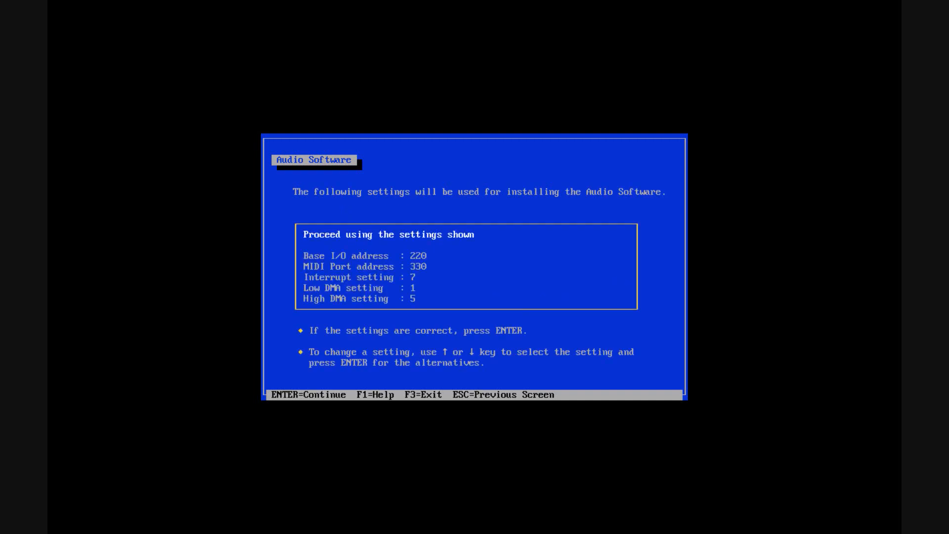
Proceed with the hardware settings and back up the replaced MIDIMAP.CFG file
key("Return")
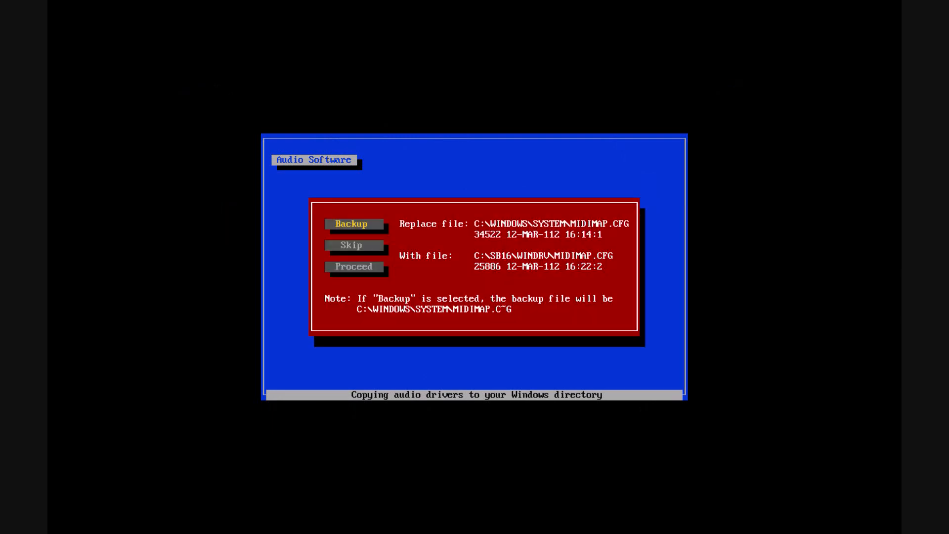
key("Return")
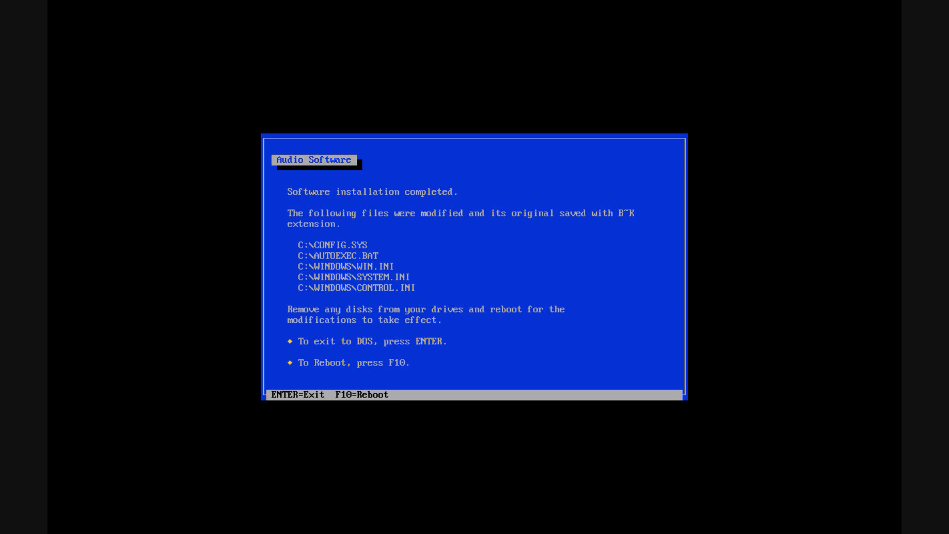
Reboot after the installation and relaunch the DOSBox 0.74 shortcut
key("F10")
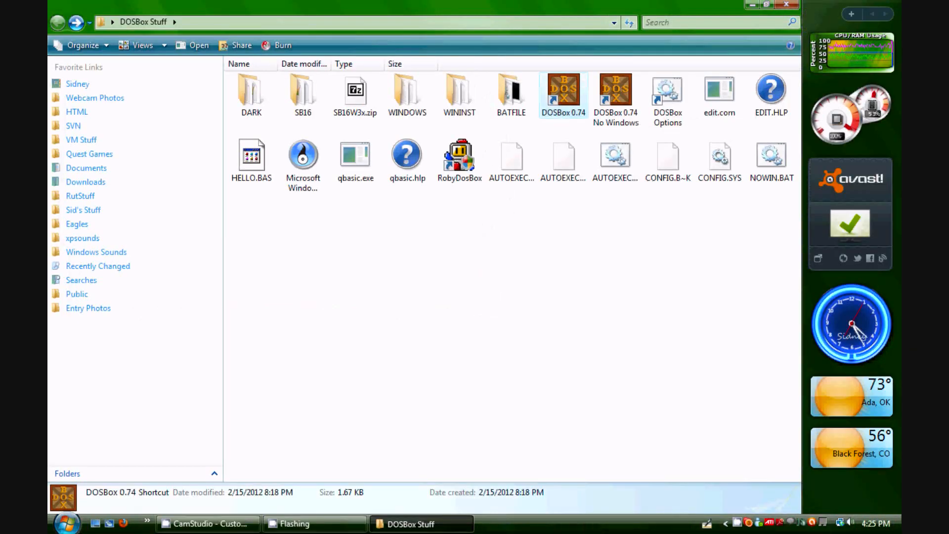
key("Return")
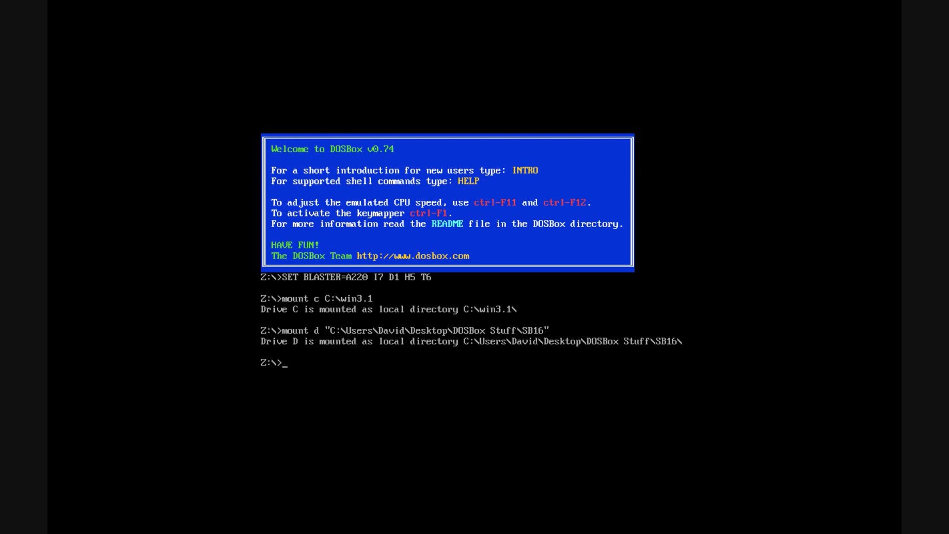
Change to the C:\WINDOWS directory and start Windows with the win command
key("Return")
type("win")
key("Return")
type("cd")
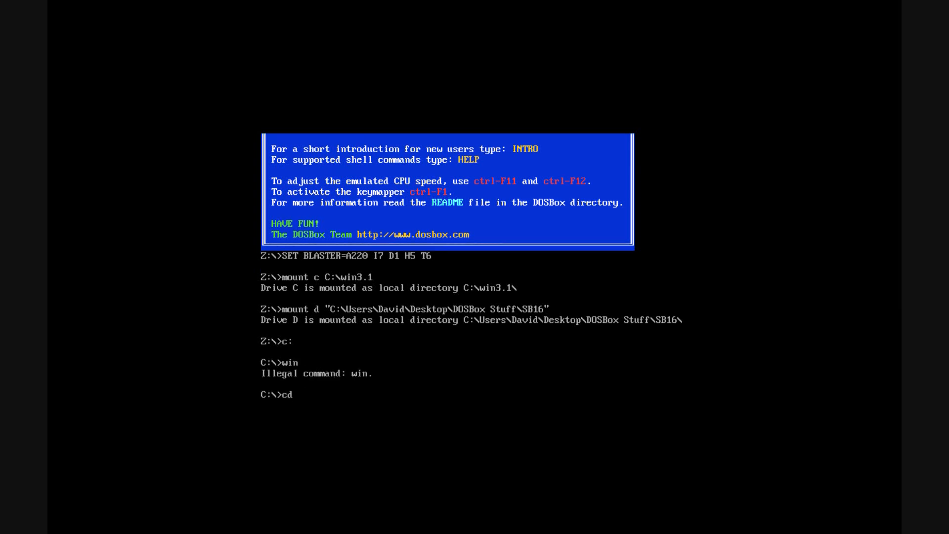
type(" windows")
key("Return")
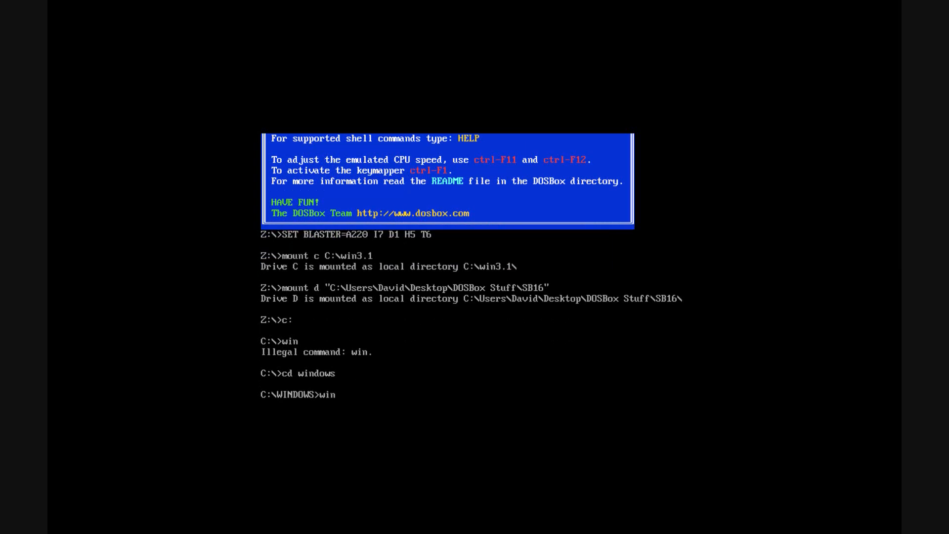
type("win")
key("Return")
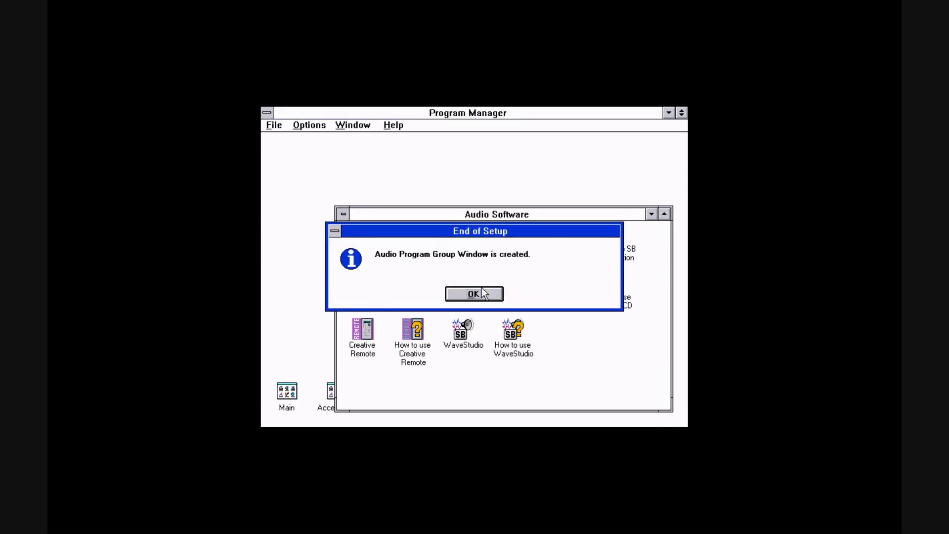
Dismiss the End of Setup message and move the Audio Software group window up
left_click(474, 294)
left_click_drag(504, 212, 490, 154)
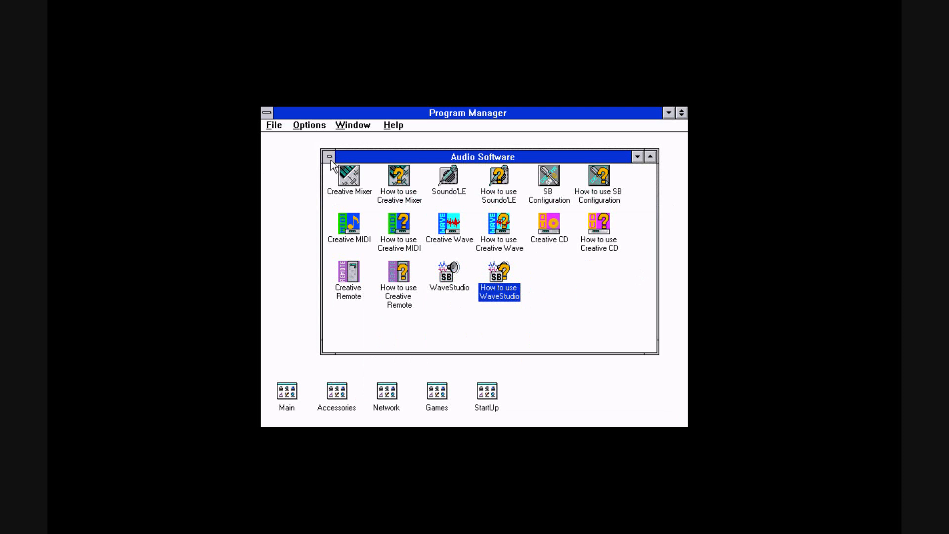
Clear the desktop by closing the Audio Software group and File Manager and minimizing Program Manager
double_click(329, 156)
left_click(666, 111)
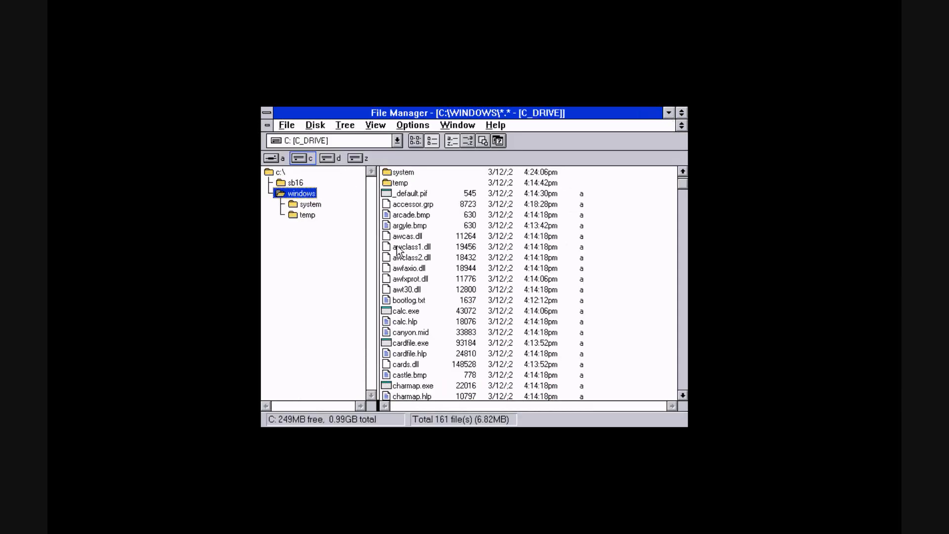
double_click(266, 113)
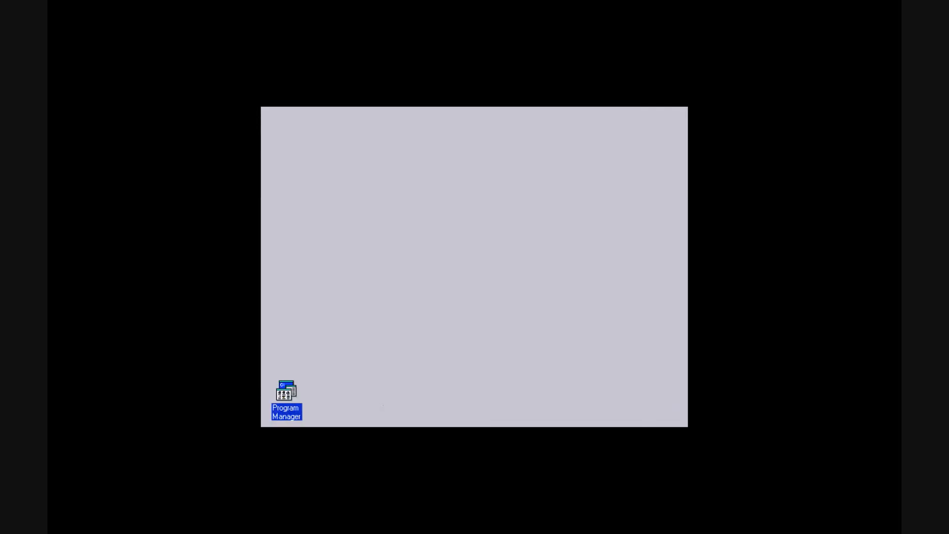
Restore Program Manager, open Control Panel from the Main group and move its window down slightly
double_click(286, 388)
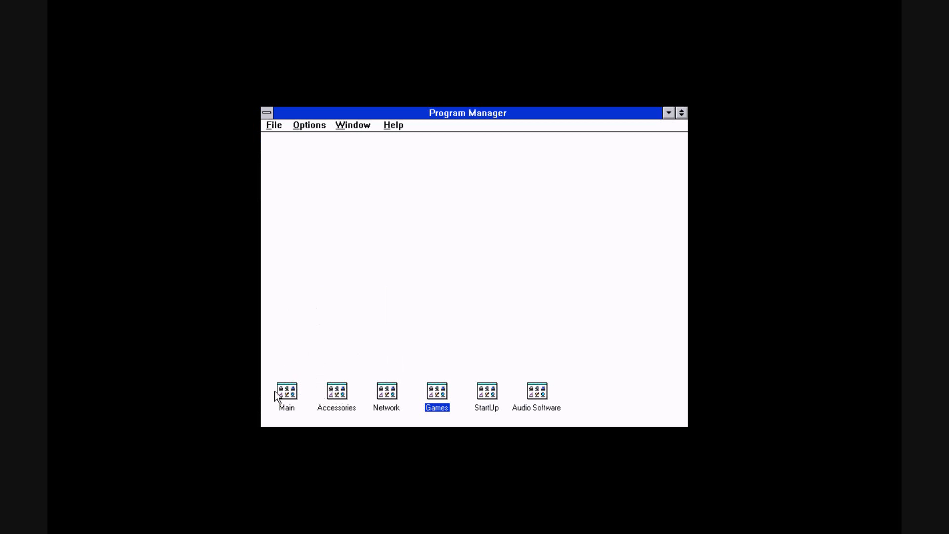
double_click(295, 392)
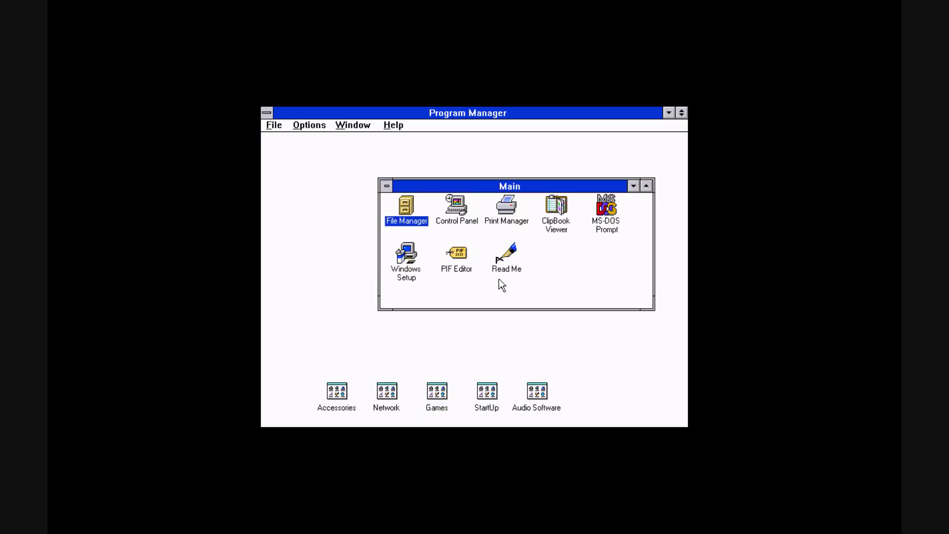
double_click(462, 203)
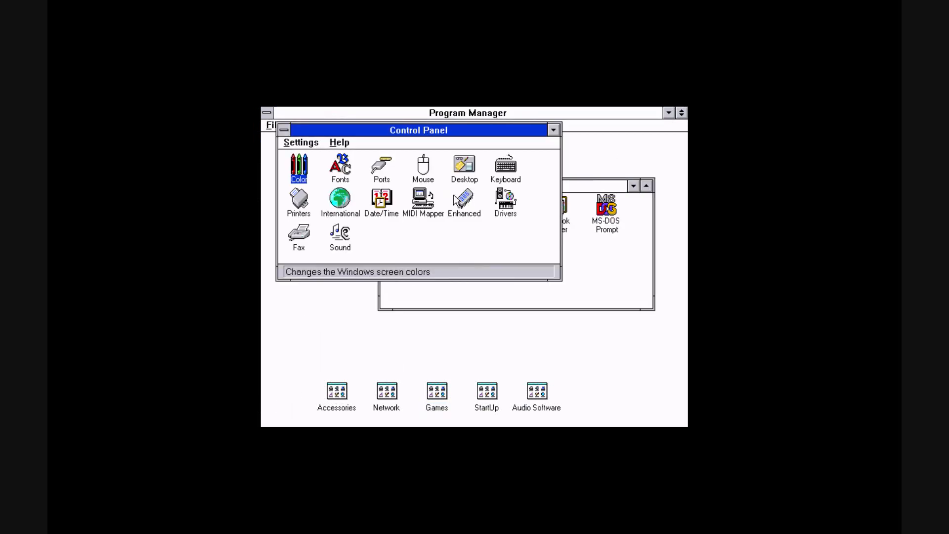
left_click_drag(415, 131, 441, 207)
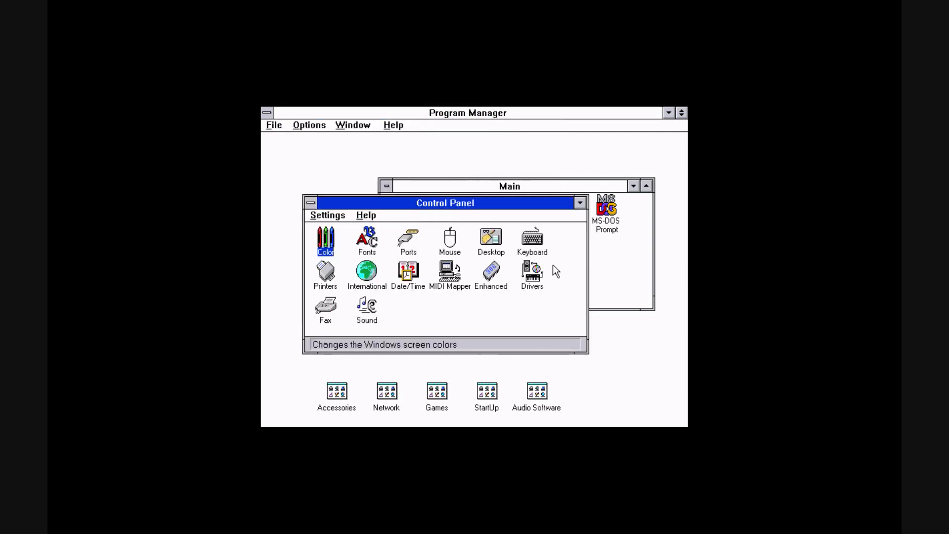
Open the Drivers dialog to review the installed sound drivers, then close it
double_click(533, 276)
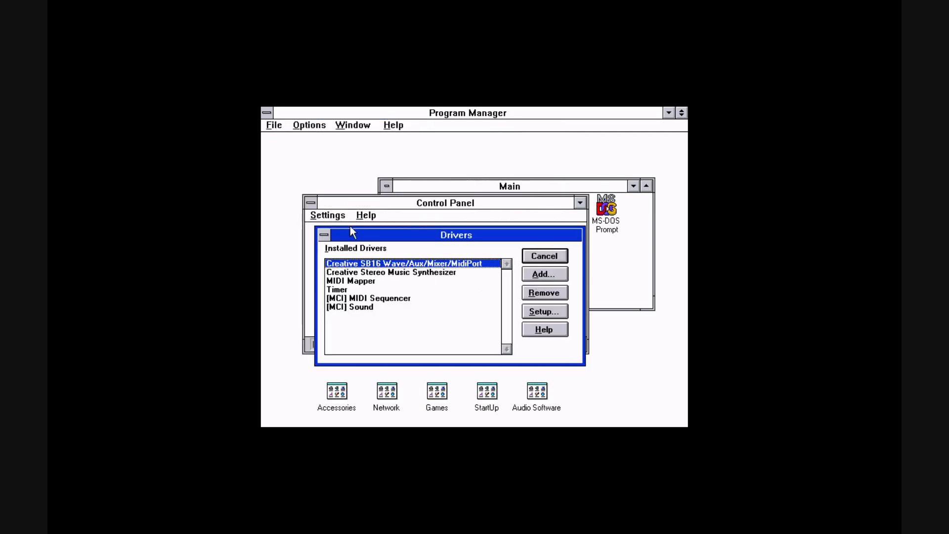
left_click(324, 234)
left_click(341, 258)
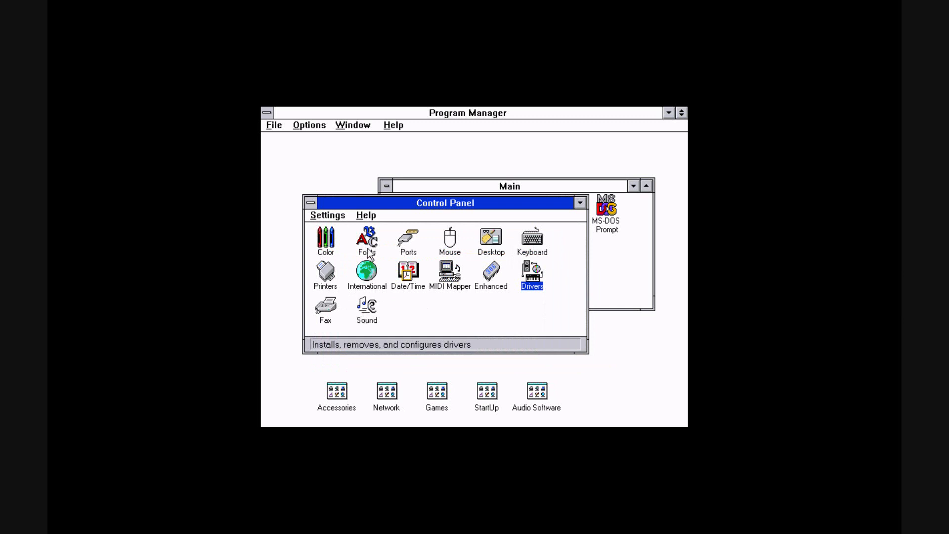
Open the Sound settings and select the Windows Start event
left_click(368, 307)
double_click(368, 308)
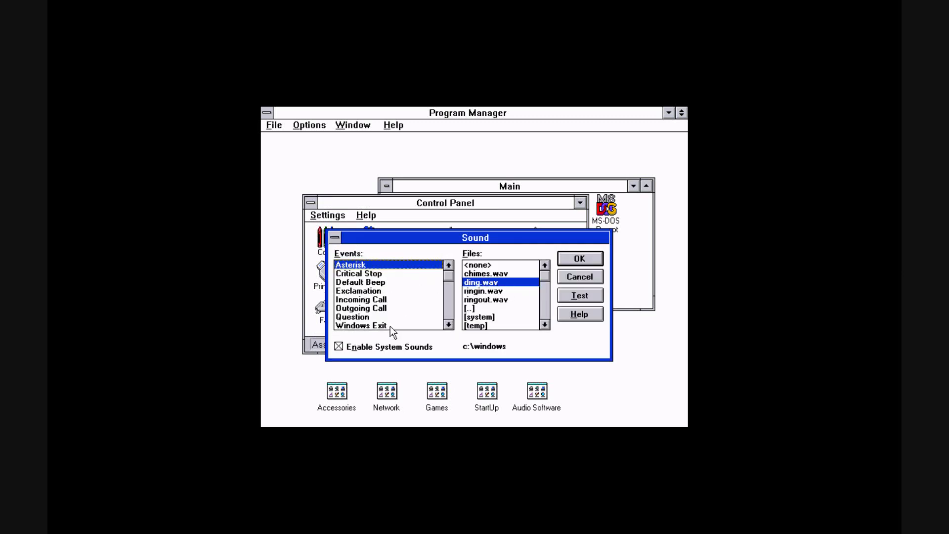
left_click(448, 325)
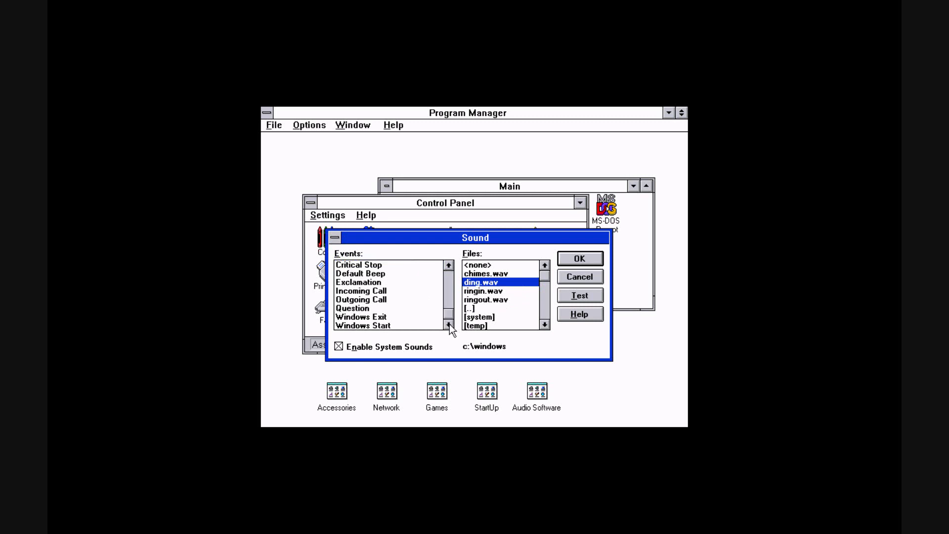
left_click(414, 325)
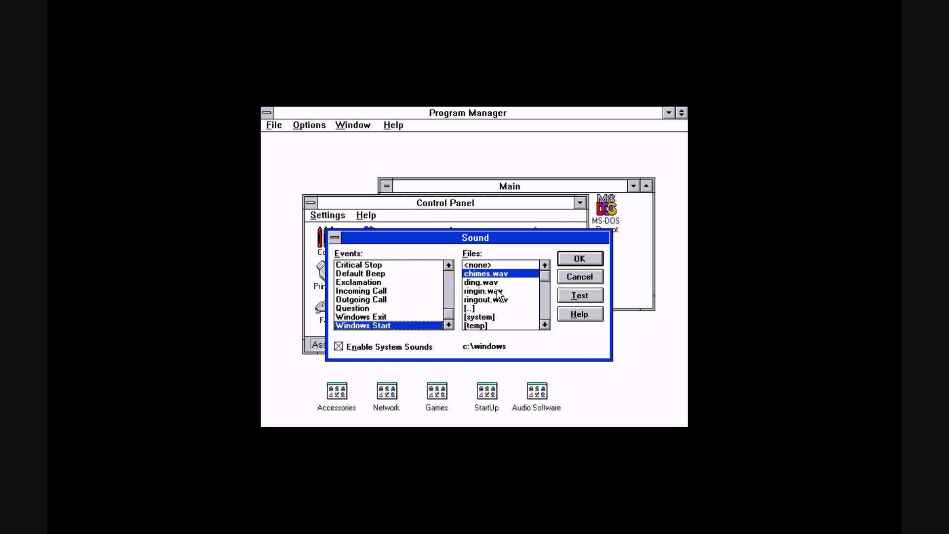
Browse the sound file list, including the temp and system subfolders, back to c:\windows
left_click(544, 325)
left_click(544, 325)
left_click(545, 325)
left_click(545, 325)
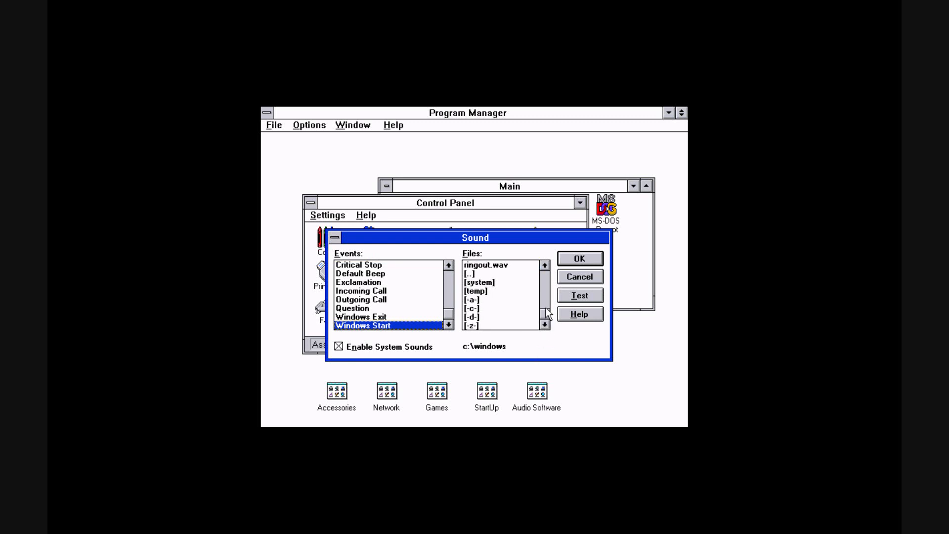
left_click_drag(550, 314, 547, 267)
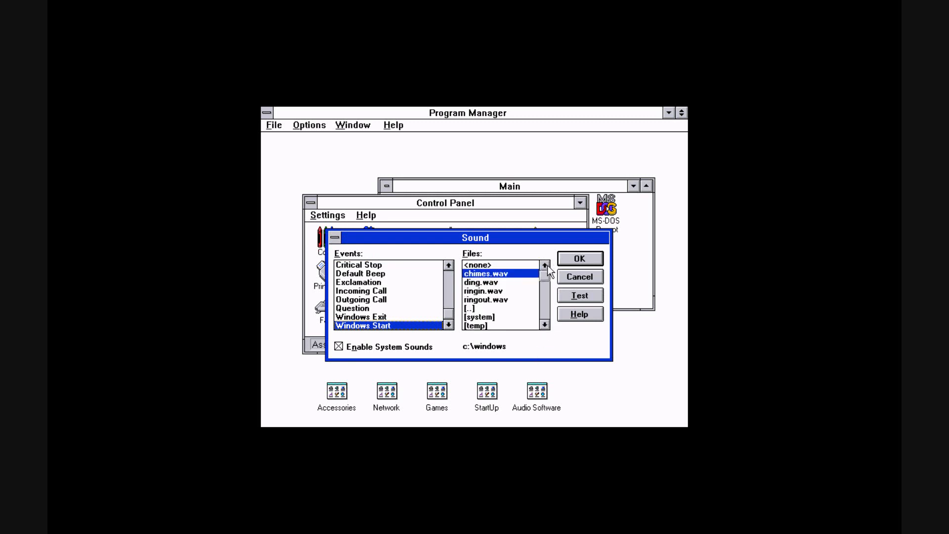
double_click(476, 325)
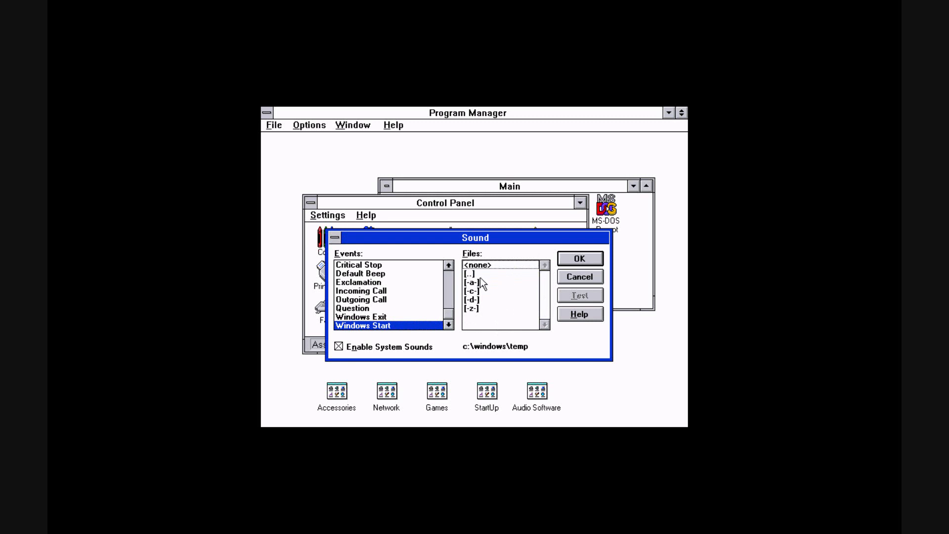
left_click(482, 283)
double_click(490, 273)
left_click(498, 319)
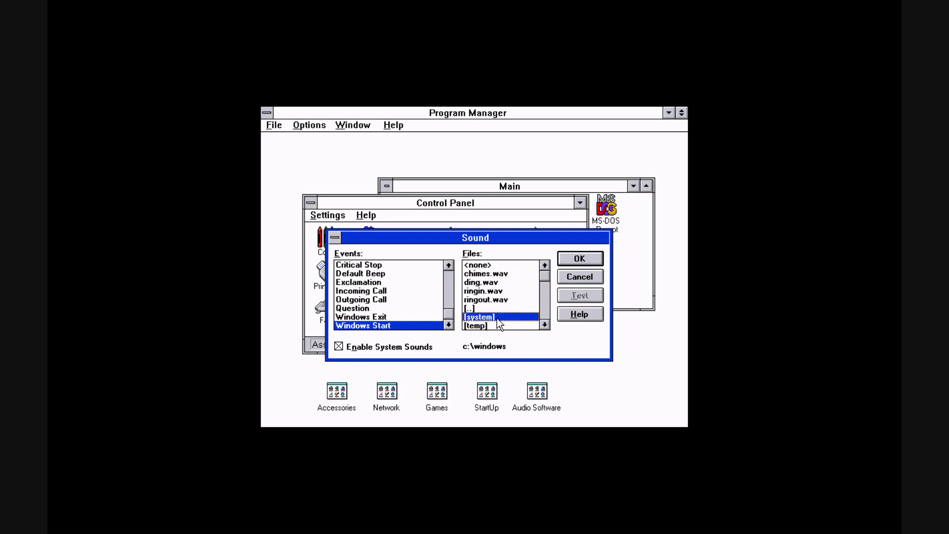
double_click(498, 319)
double_click(485, 274)
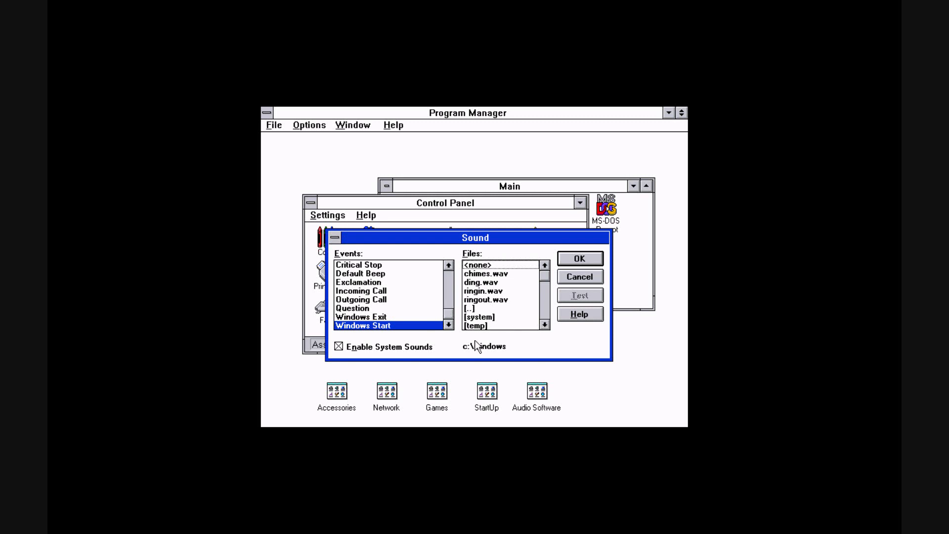
Toggle Enable System Sounds off and back on, then test the ding.wav and chimes.wav sounds
left_click(418, 350)
left_click(418, 350)
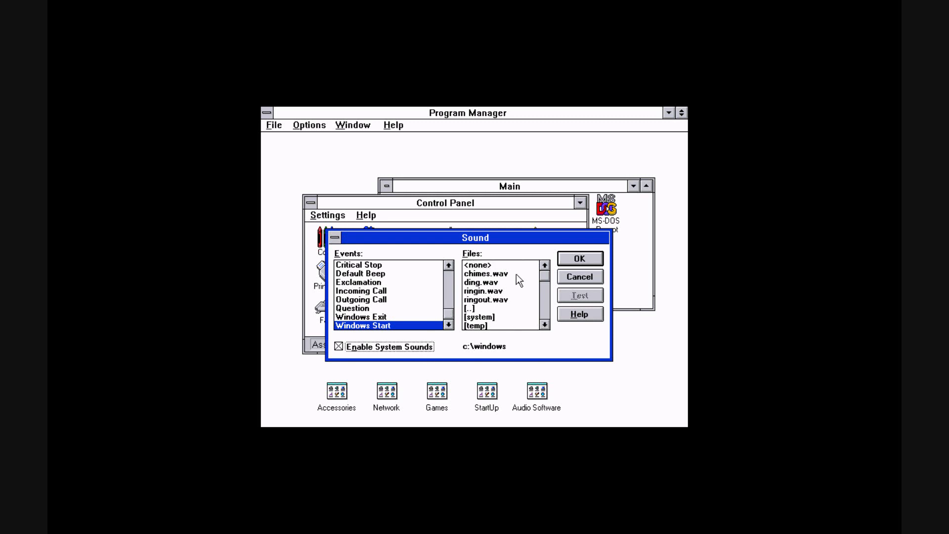
left_click(494, 282)
left_click(574, 299)
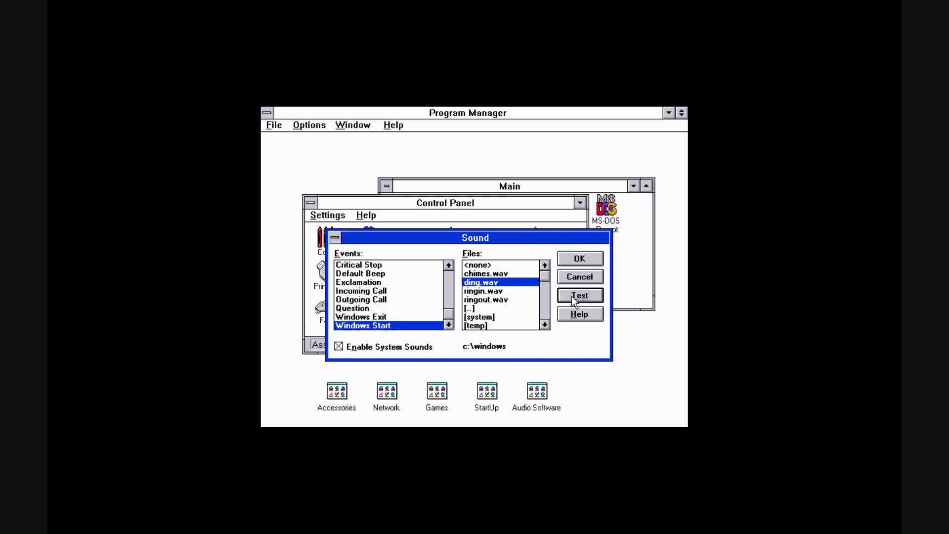
left_click(496, 274)
left_click(591, 298)
Test the ringin.wav and ringout.wav sounds
left_click(496, 292)
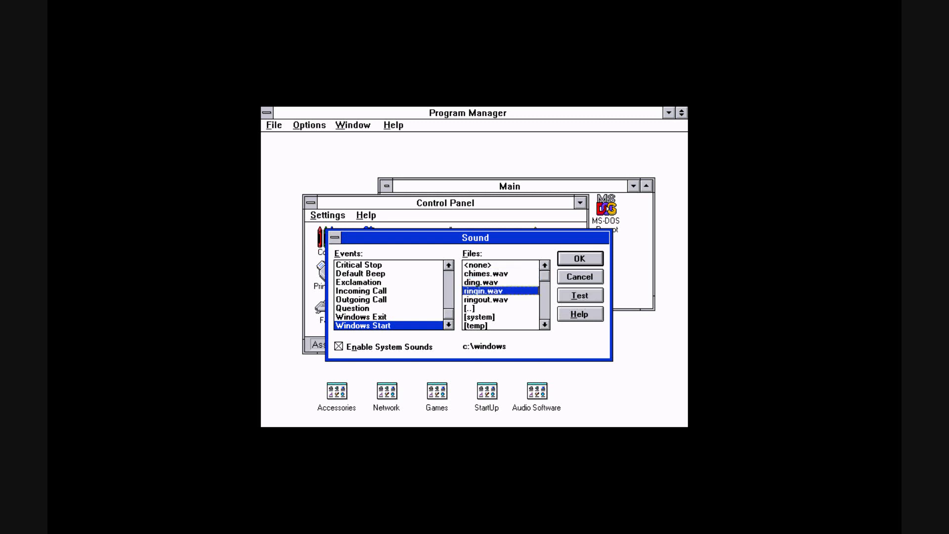
left_click(569, 296)
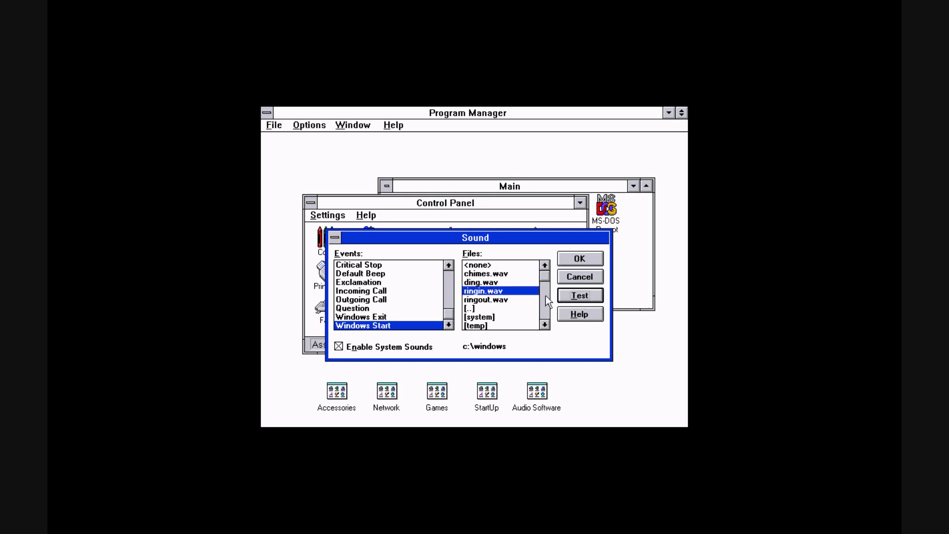
left_click(509, 300)
left_click(573, 296)
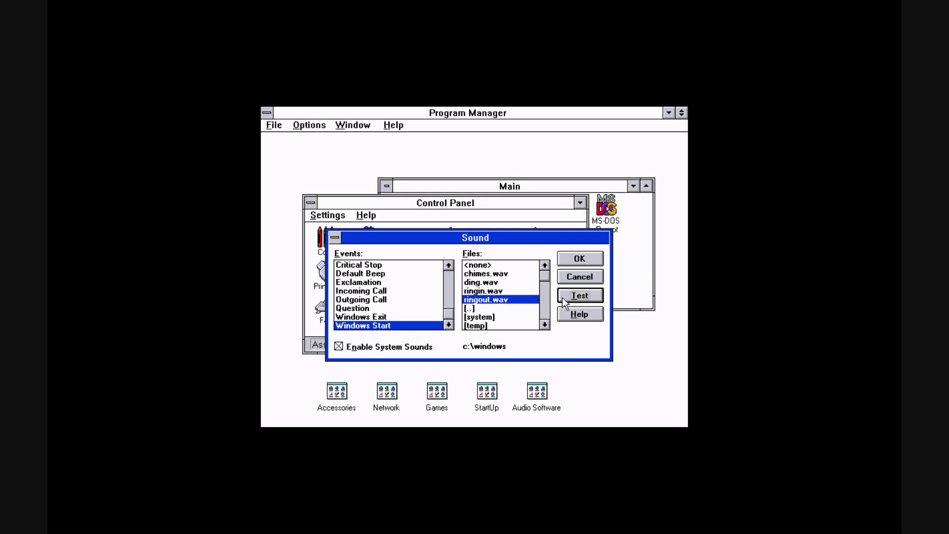
Assign ding.wav to the Windows Start event, test it and apply the Sound settings
left_click(500, 283)
left_click(505, 275)
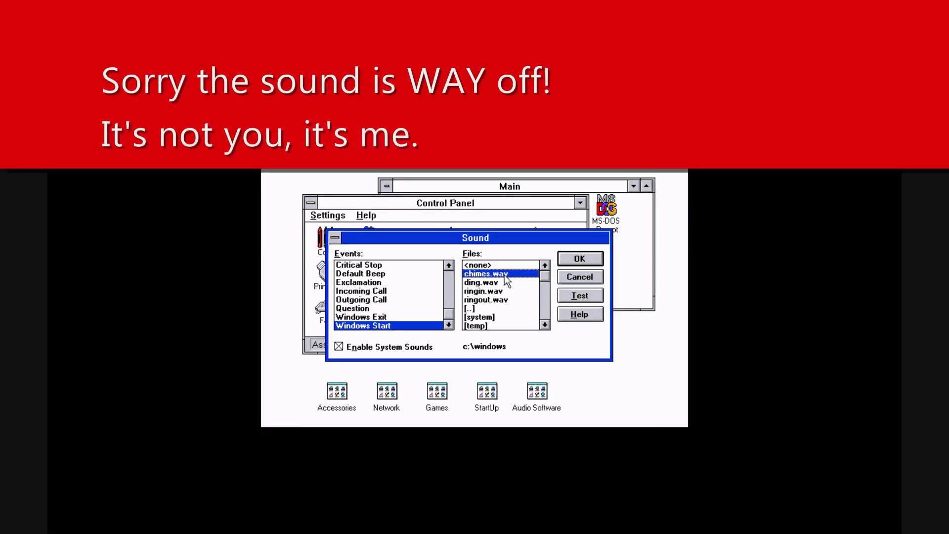
left_click(519, 281)
left_click(583, 295)
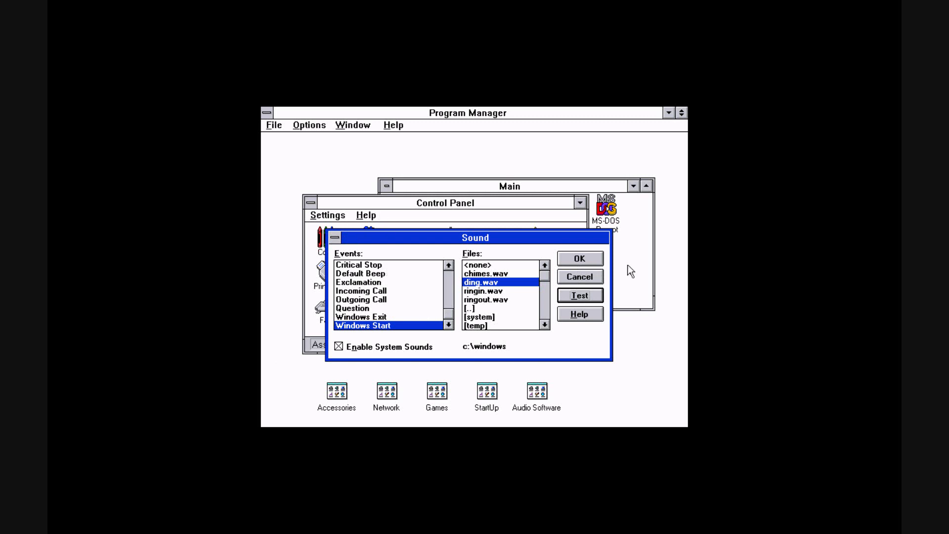
left_click(586, 260)
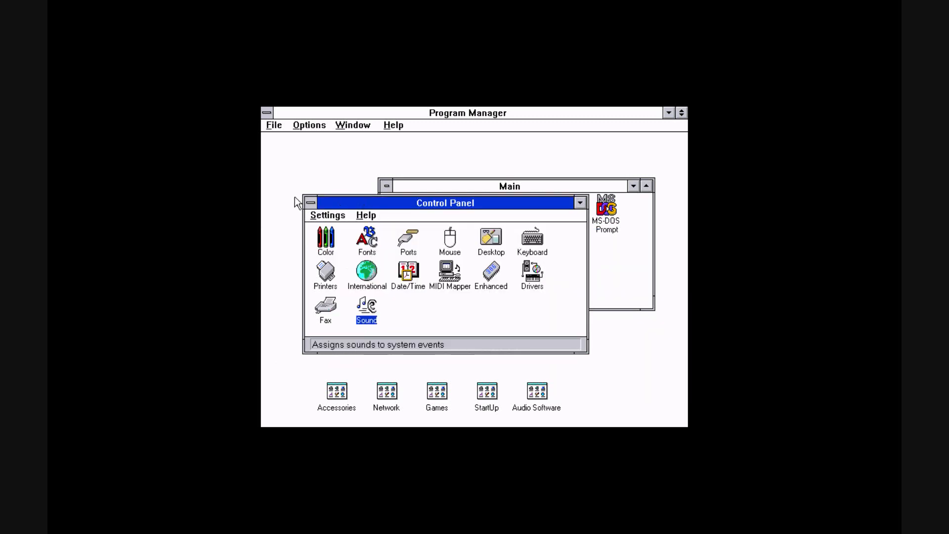
Close Control Panel and the Main group, then exit Windows to DOS
double_click(312, 203)
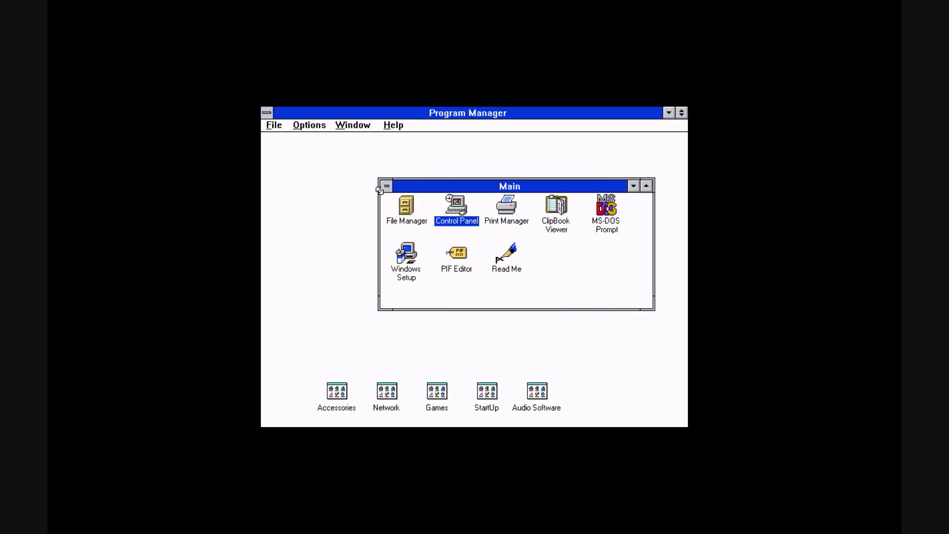
double_click(386, 186)
left_click(273, 125)
left_click(306, 230)
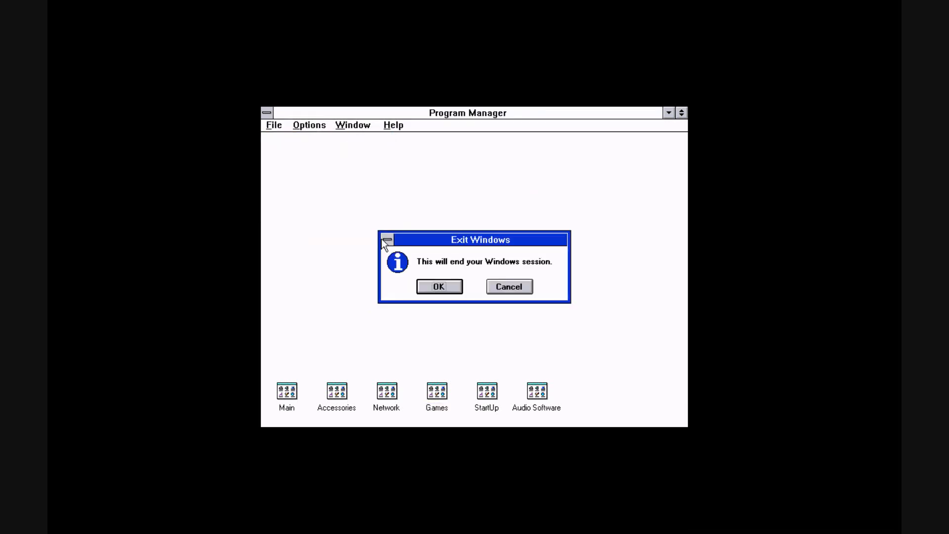
left_click(450, 286)
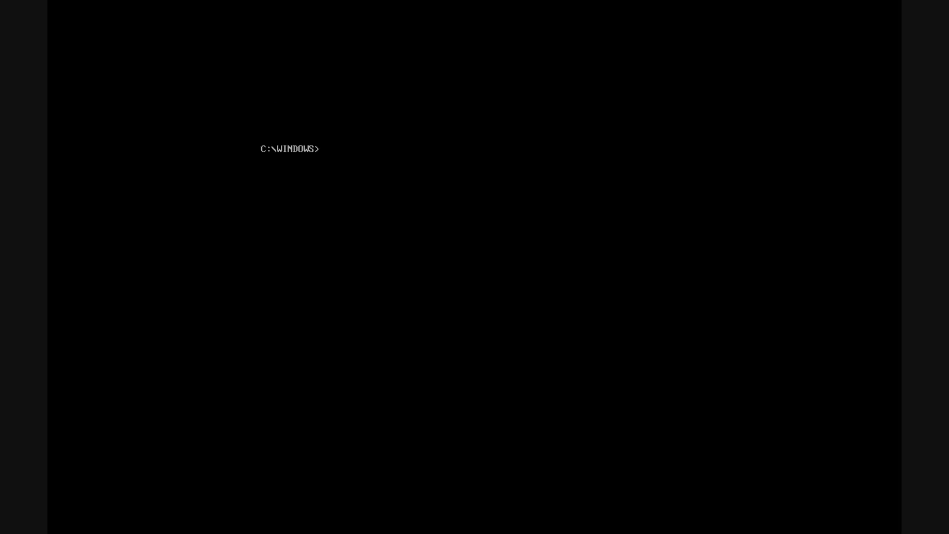
Restart Windows with the win command and close the File Manager window
type("win")
key("Return")
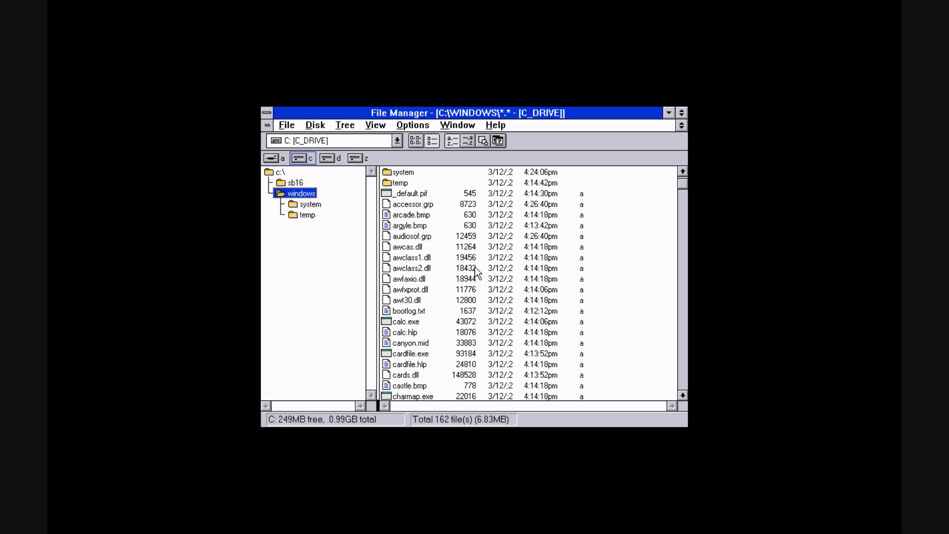
double_click(267, 113)
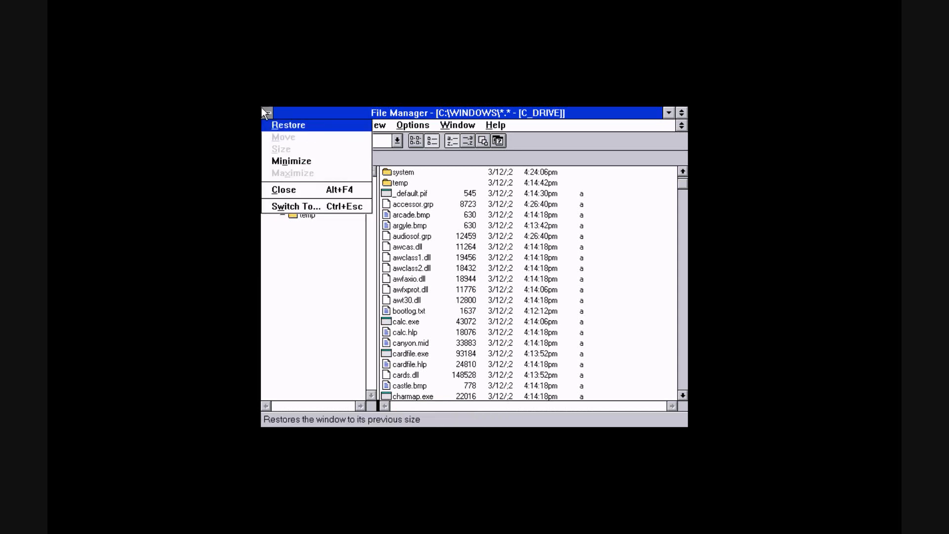
left_click(286, 392)
left_click(286, 391)
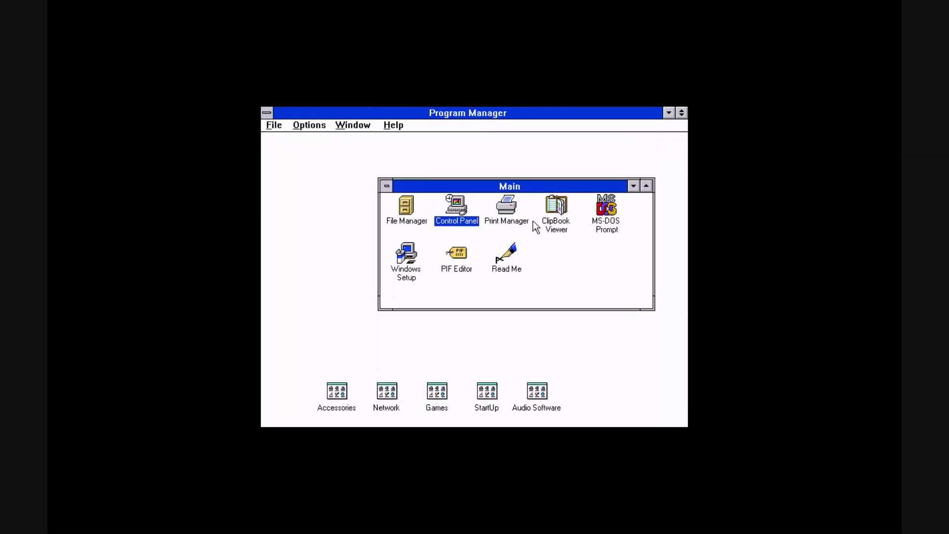
In Sound settings, assign ringout.wav to Windows Exit and ringin.wav to Windows Start, then close Control Panel and Main
double_click(459, 215)
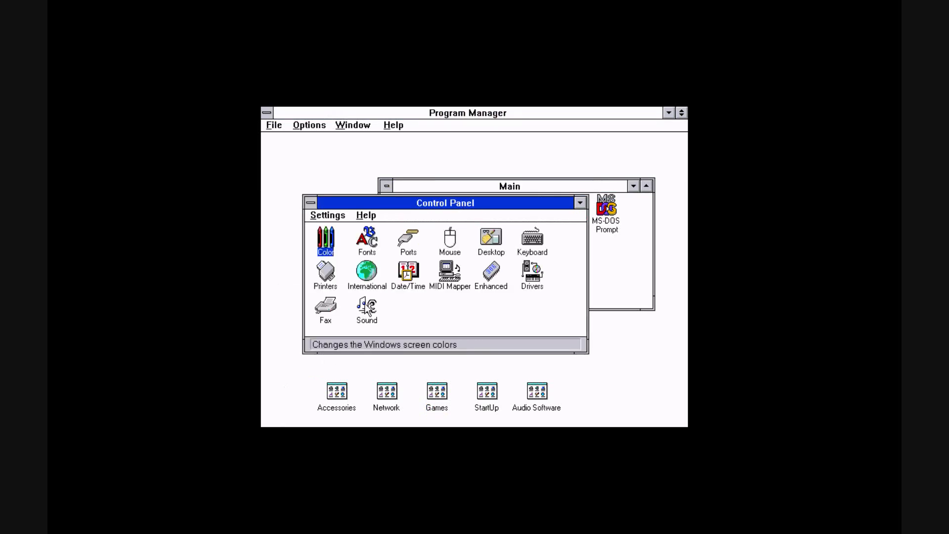
double_click(365, 312)
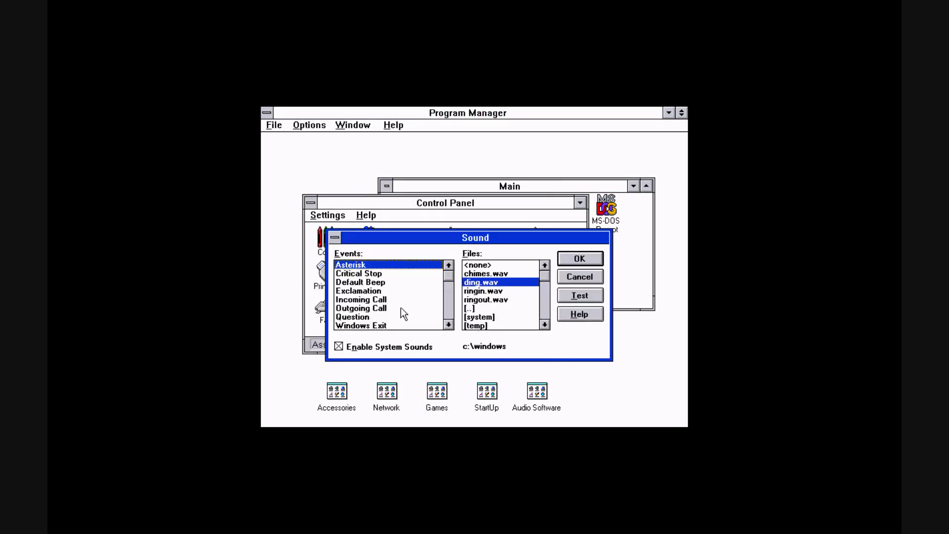
left_click(415, 325)
left_click(495, 299)
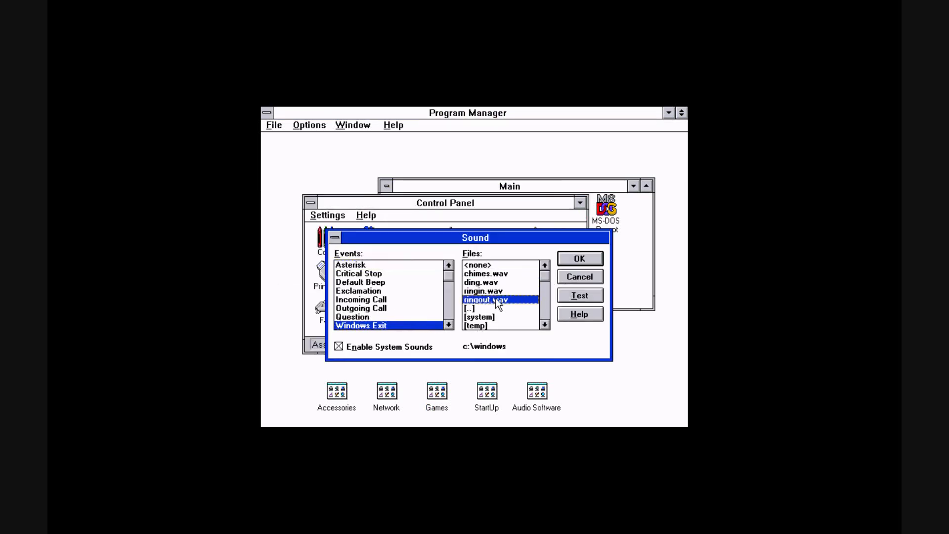
left_click(448, 324)
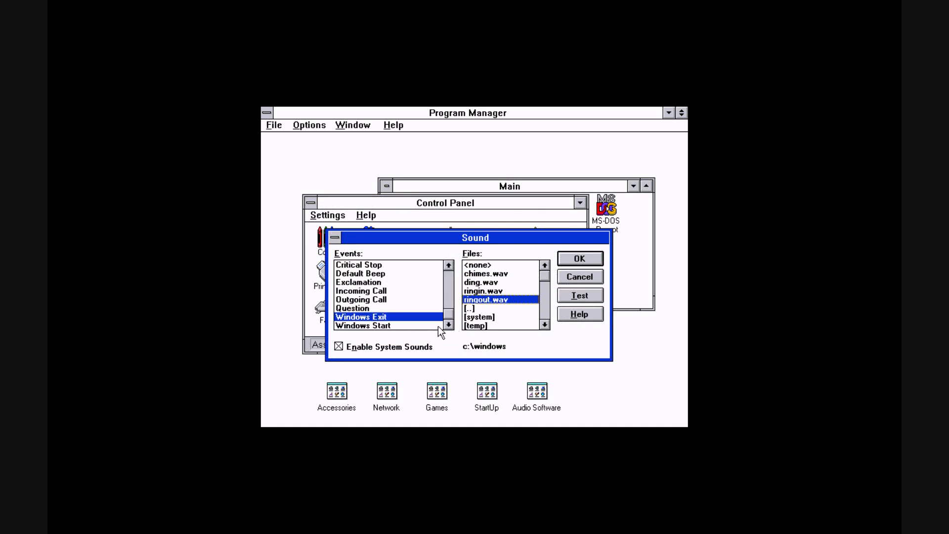
left_click(439, 326)
left_click(499, 299)
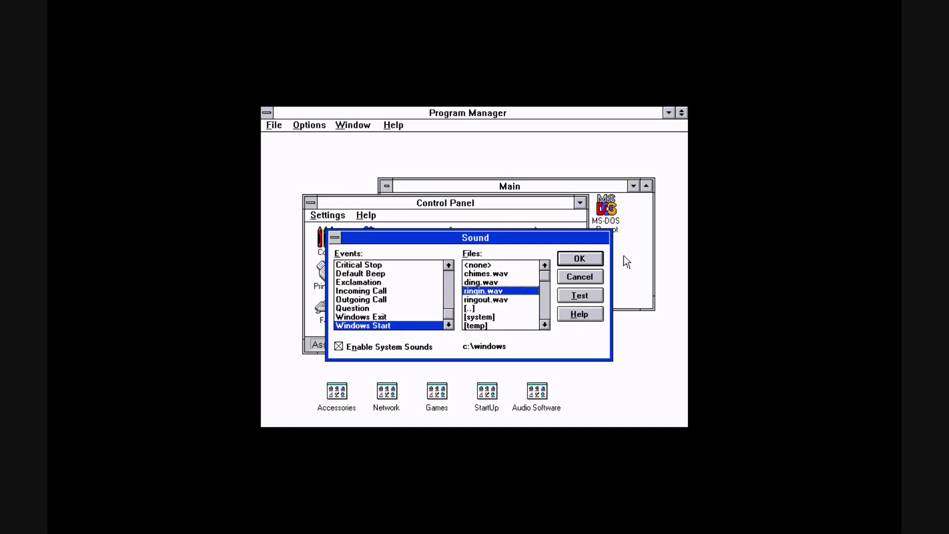
left_click(568, 260)
double_click(308, 204)
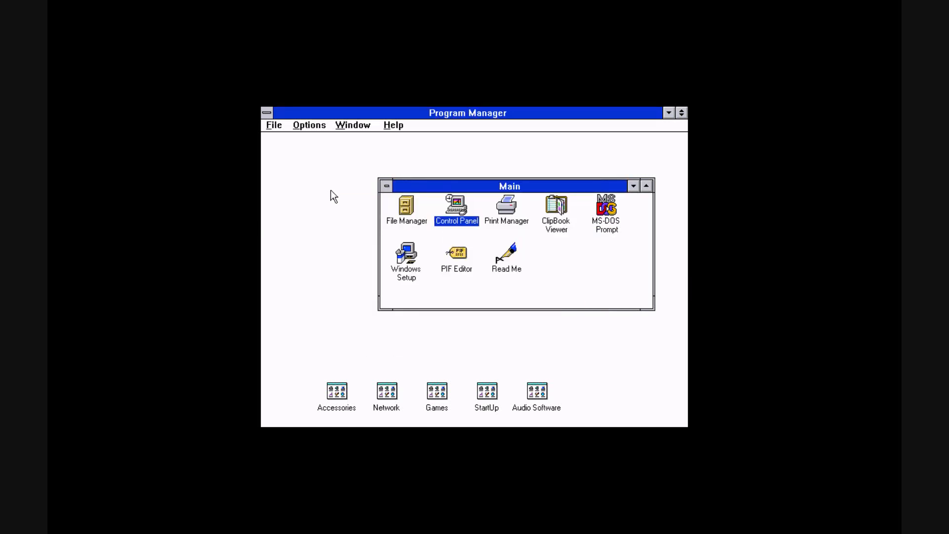
double_click(389, 187)
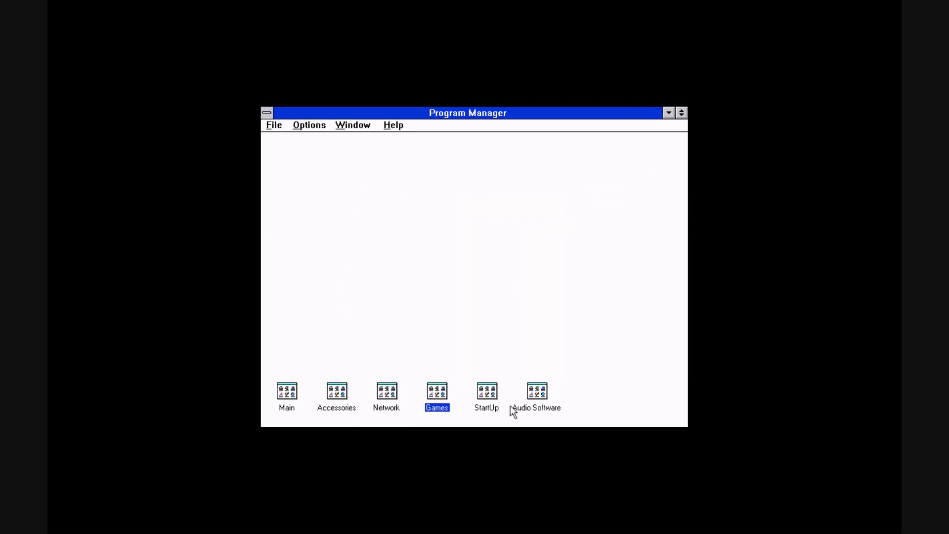
Open the Audio Software and Games program groups to view them, then minimize both again
double_click(538, 389)
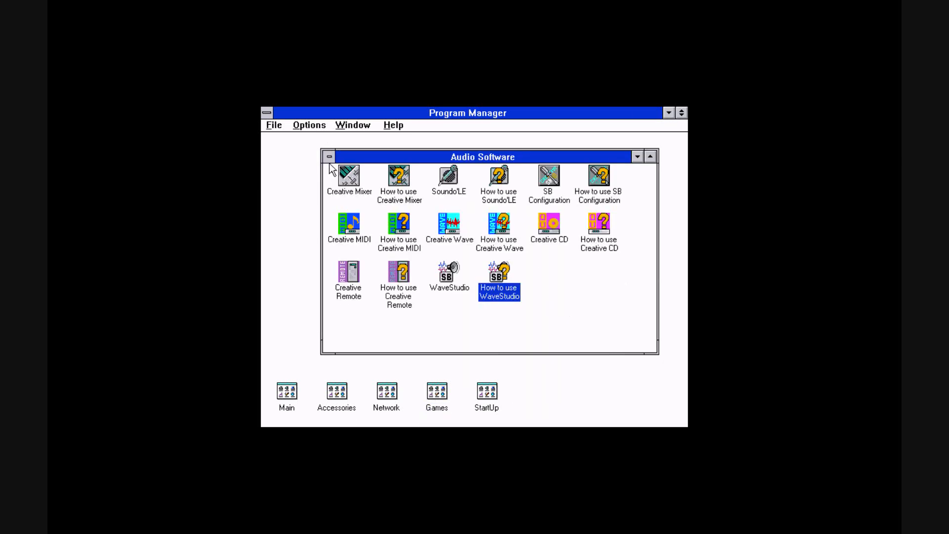
left_click(328, 158)
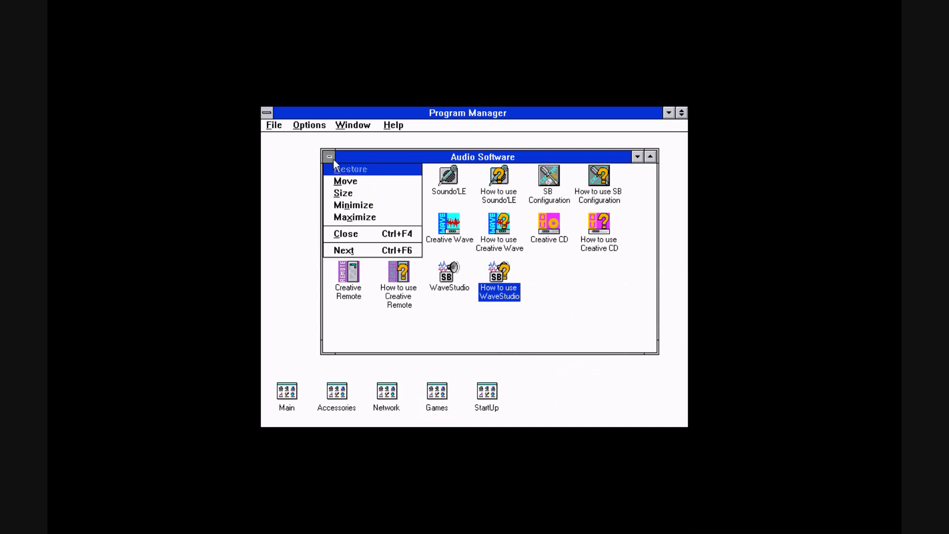
left_click(330, 158)
left_click(351, 123)
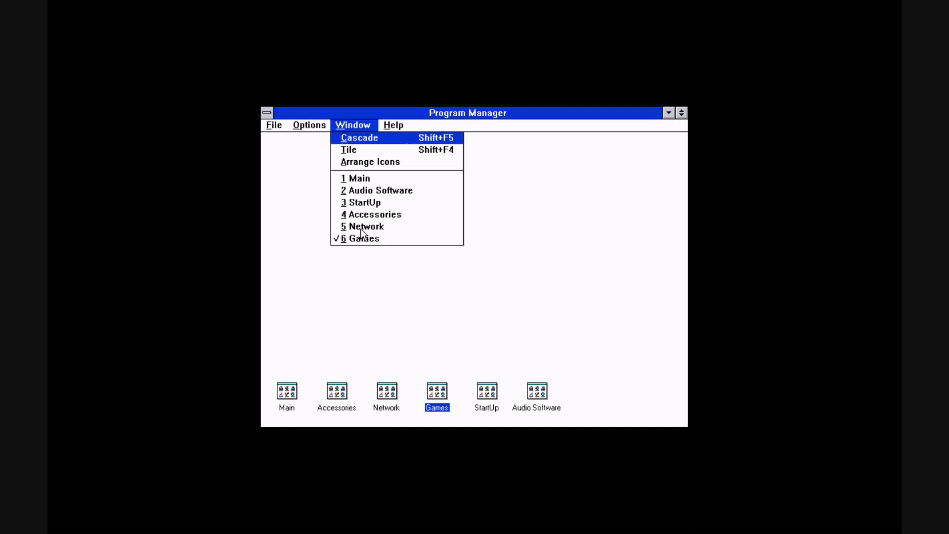
left_click(369, 239)
left_click(314, 184)
key("n")
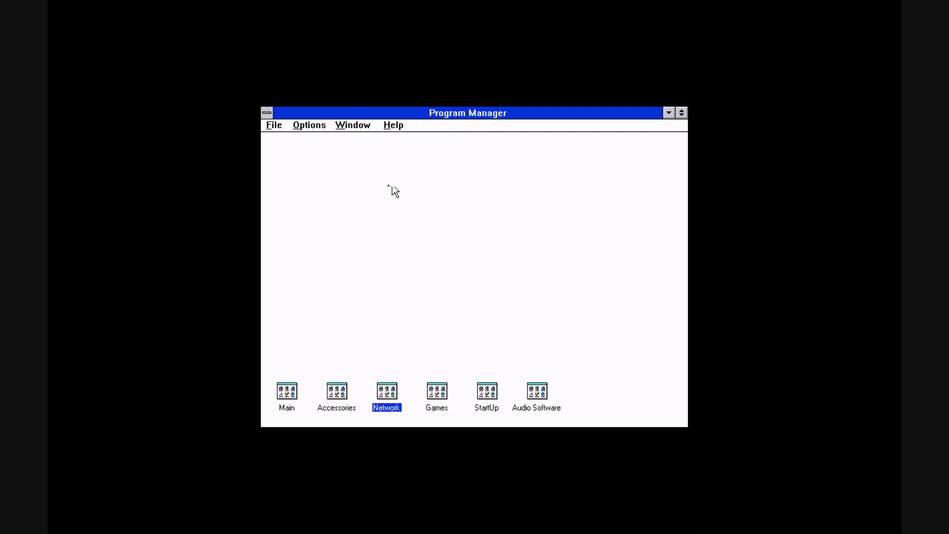
Exit Windows to DOS from Program Manager and confirm
key("alt+f")
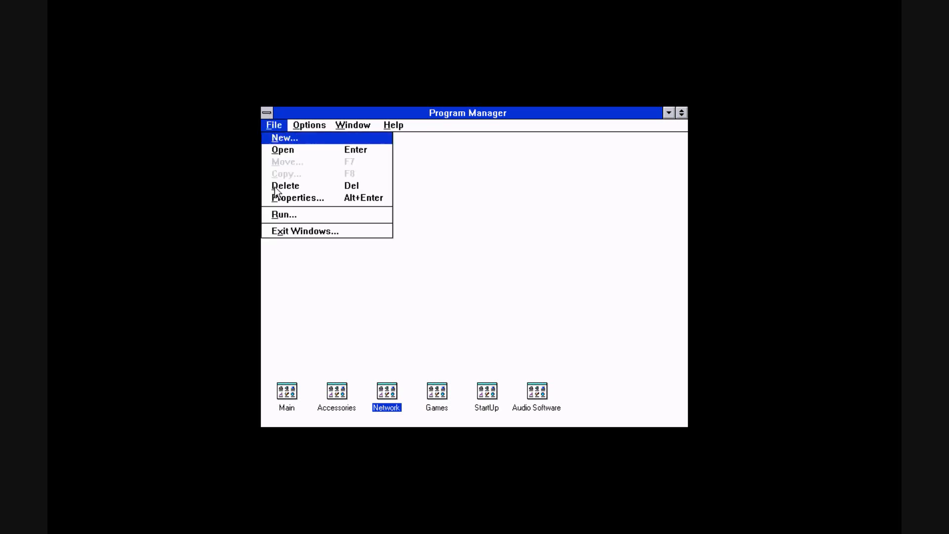
left_click(304, 232)
left_click(438, 285)
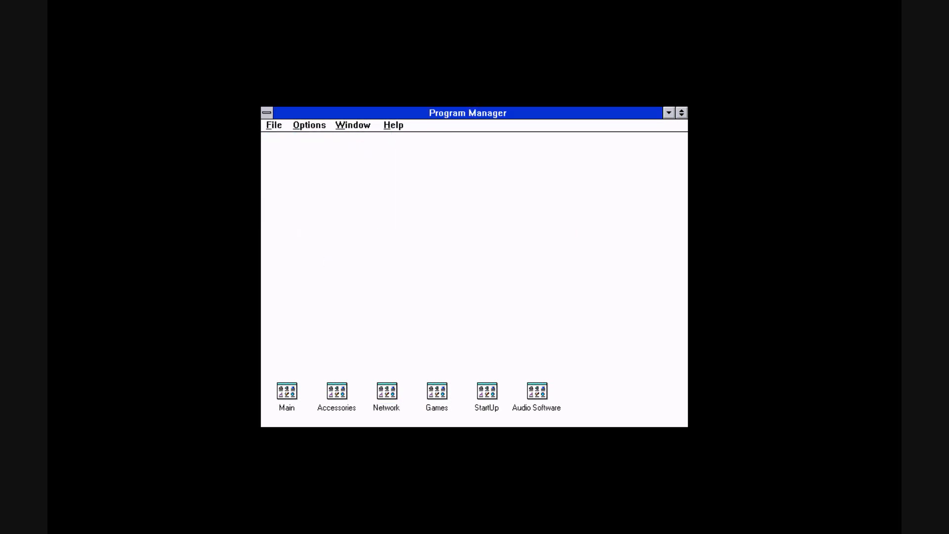
Restart Windows with the win command and close the File Manager window
type("win")
key("Return")
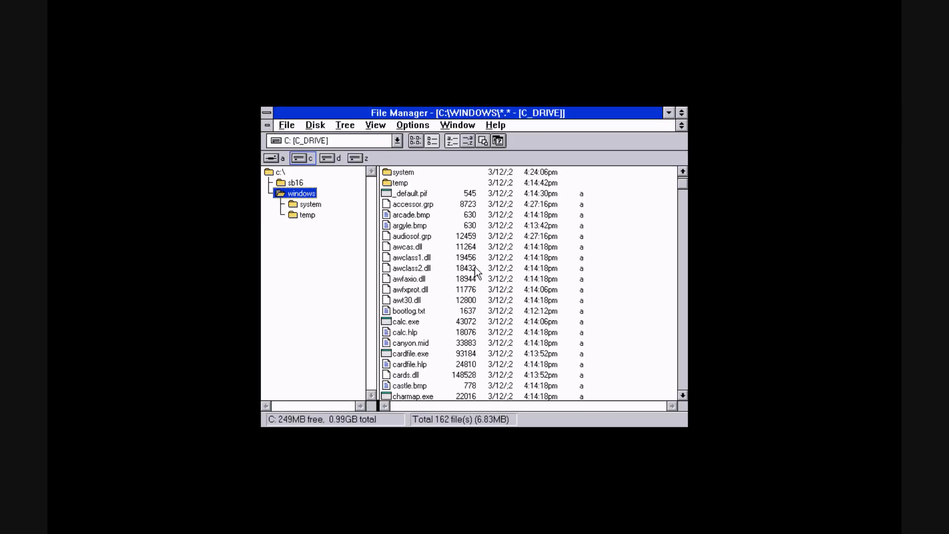
double_click(266, 113)
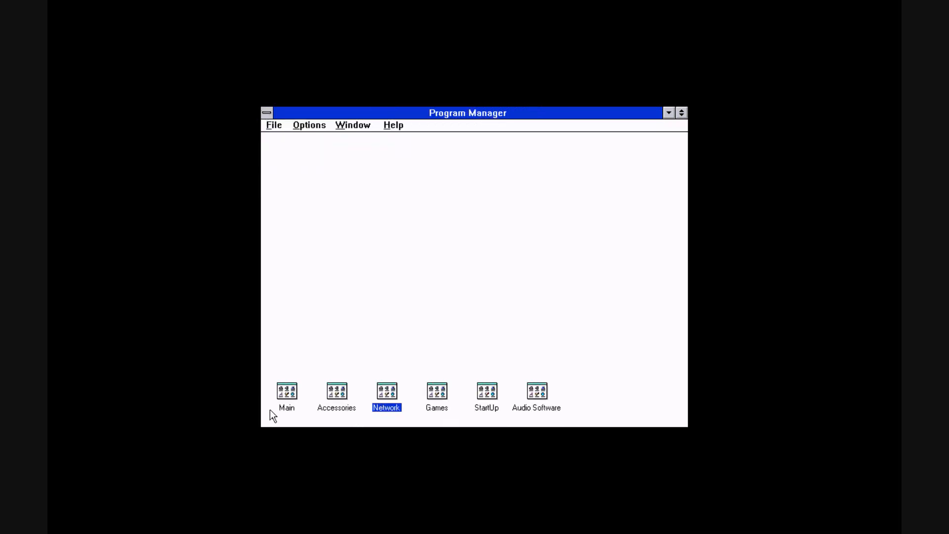
Open Sound settings from Control Panel in Main, assign chimes.wav to Windows Start and apply
double_click(288, 392)
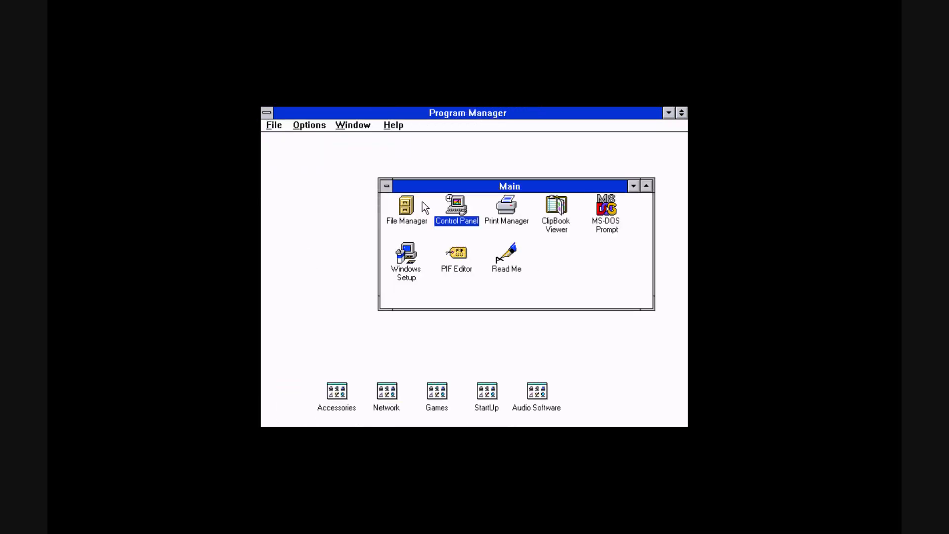
double_click(454, 206)
double_click(367, 307)
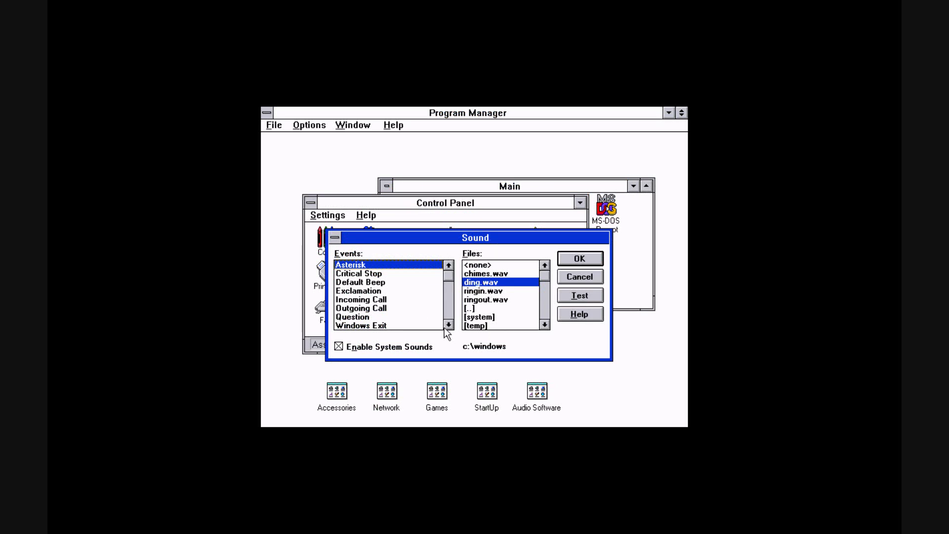
left_click(448, 325)
left_click(405, 325)
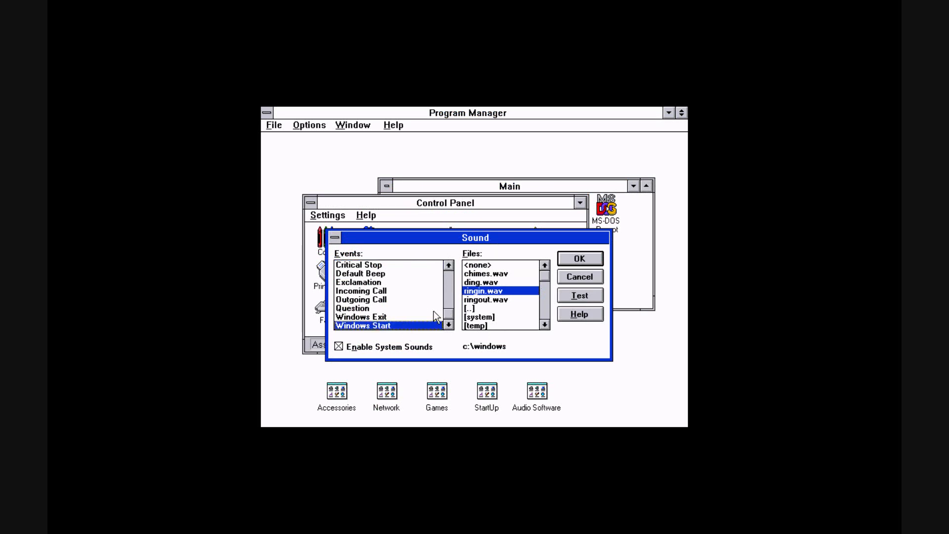
left_click(434, 316)
left_click(405, 326)
left_click(529, 274)
left_click(579, 258)
Close Control Panel and the Main group
left_click(311, 203)
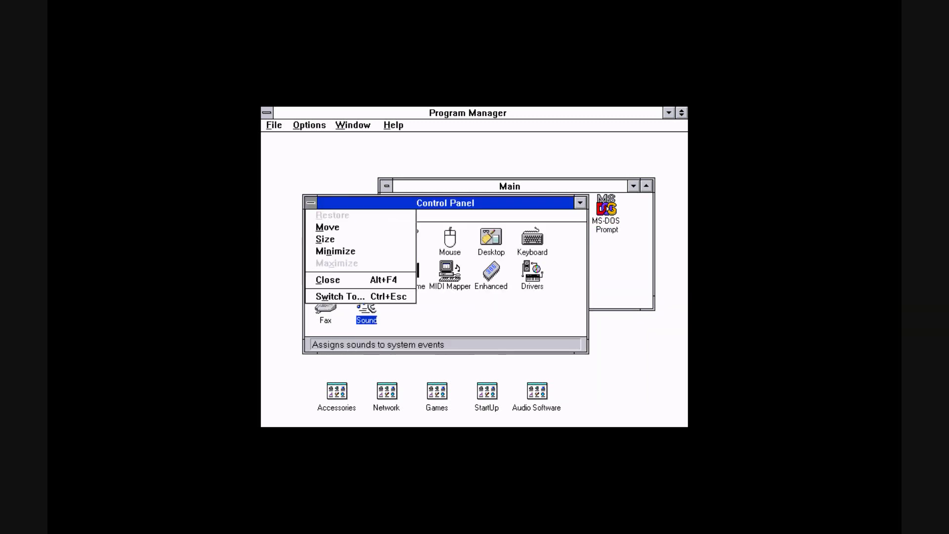
left_click(311, 202)
double_click(383, 188)
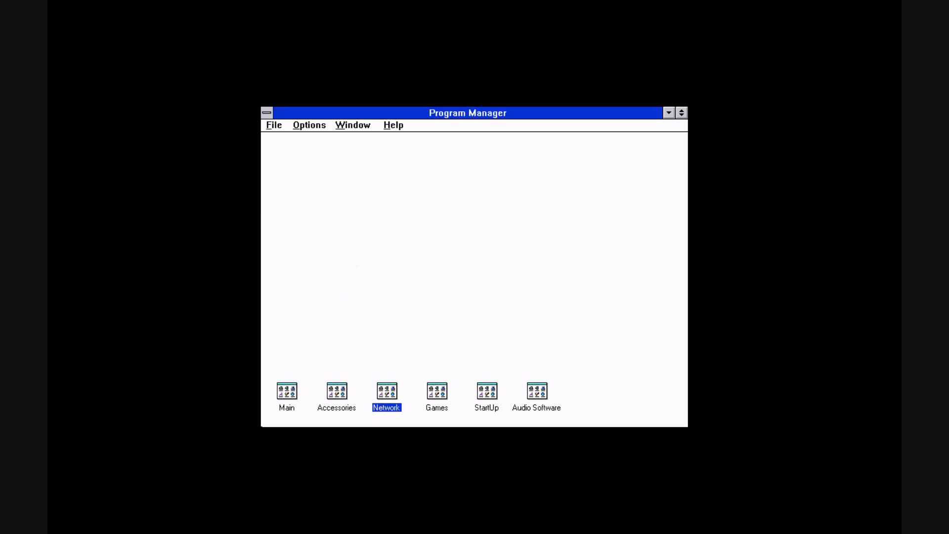
Open the Accessories group, enlarge its window to show all icons, and launch Notepad
double_click(330, 399)
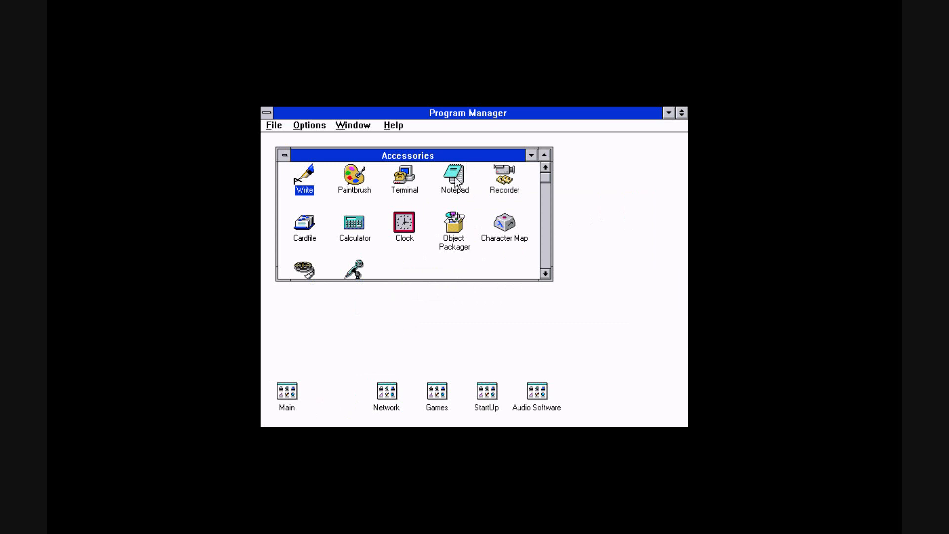
left_click_drag(547, 281, 534, 302)
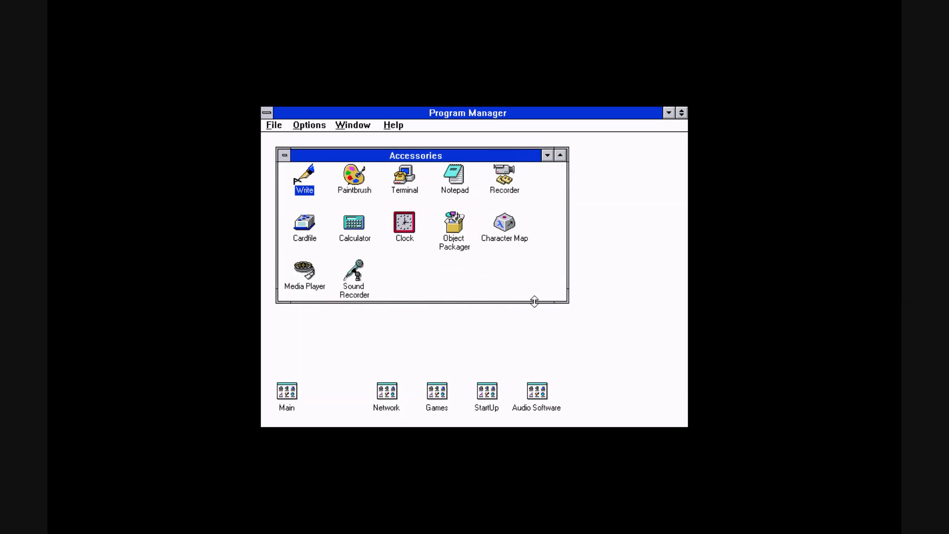
left_click(452, 176)
double_click(453, 176)
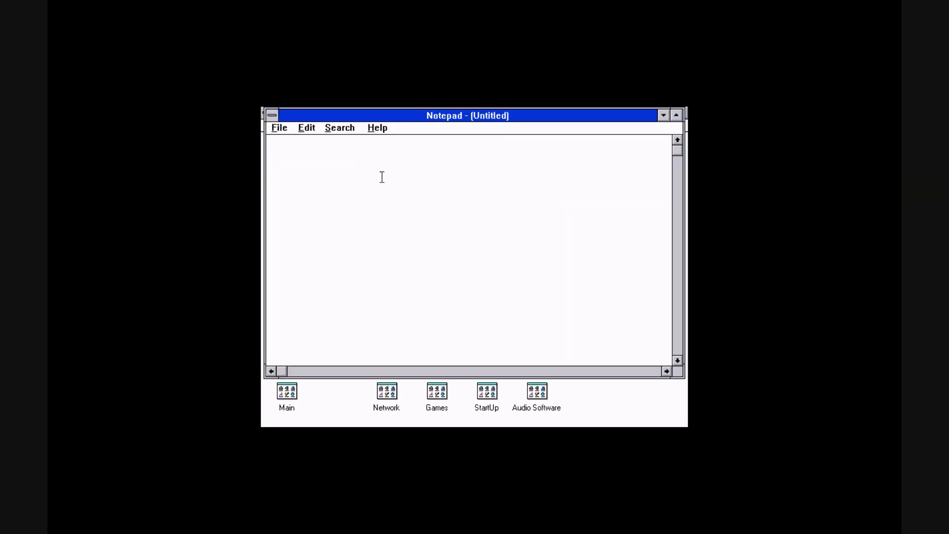
Type gndjg in Notepad, then close Notepad without saving the changes
type("gndjg")
left_click(274, 116)
left_click(291, 191)
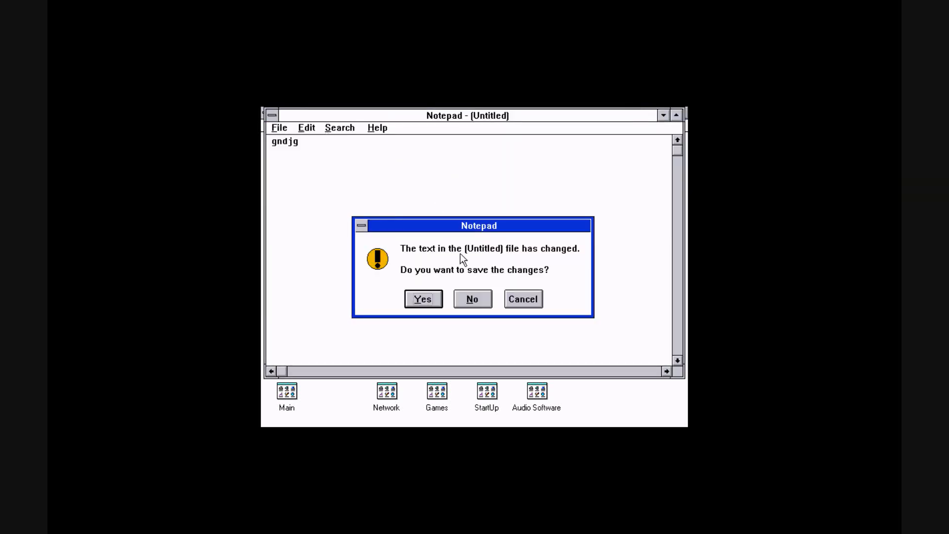
left_click(484, 299)
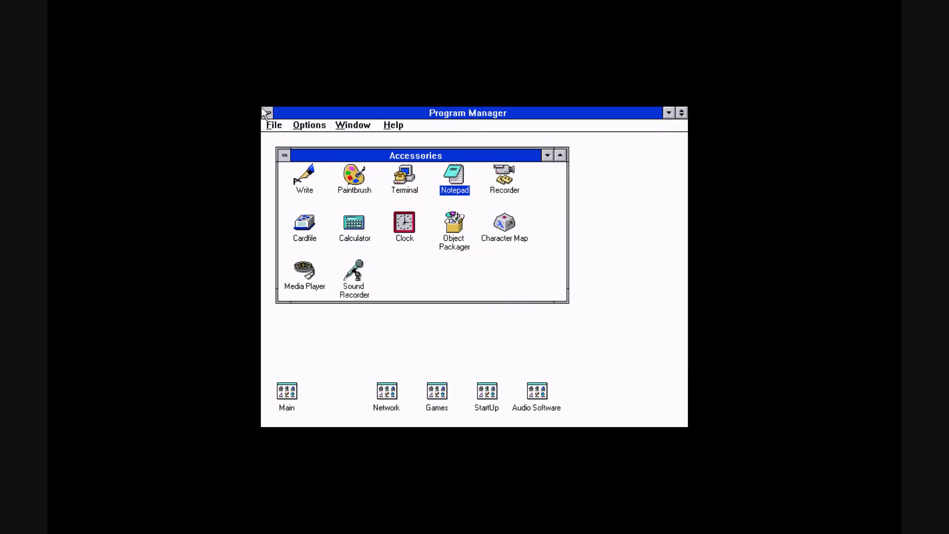
Close Accessories, open the Main group and open Sound settings in Control Panel
double_click(284, 158)
double_click(282, 396)
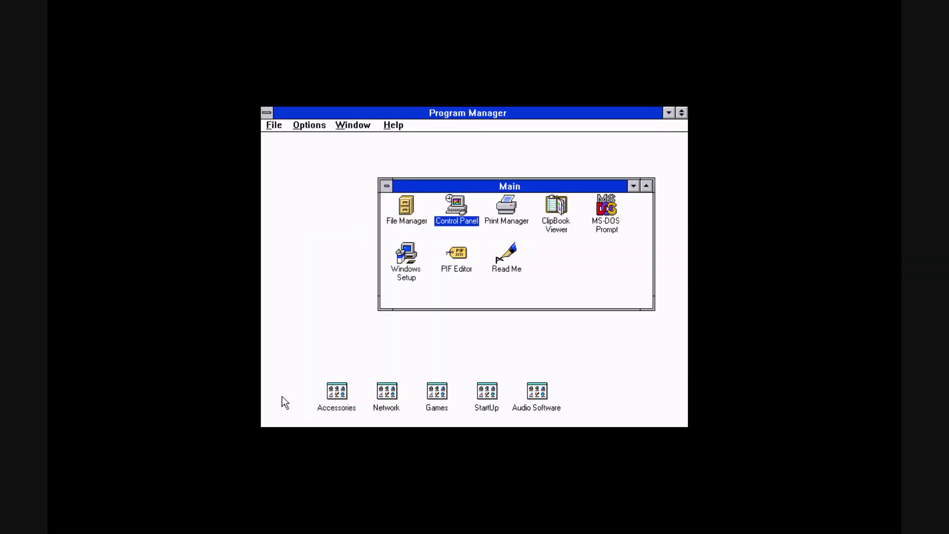
double_click(451, 203)
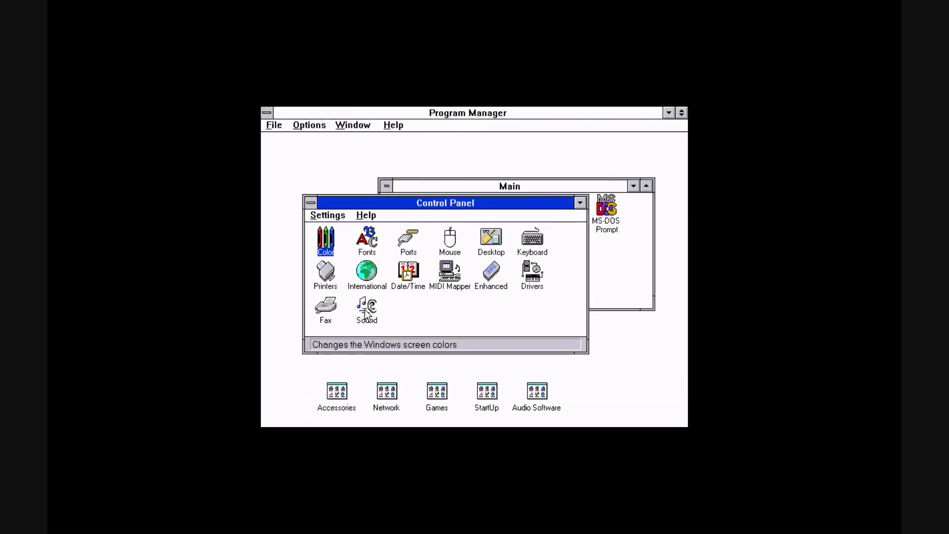
double_click(367, 307)
Check the sounds assigned to several system events and close the Sound dialog with OK
left_click(386, 299)
left_click(370, 292)
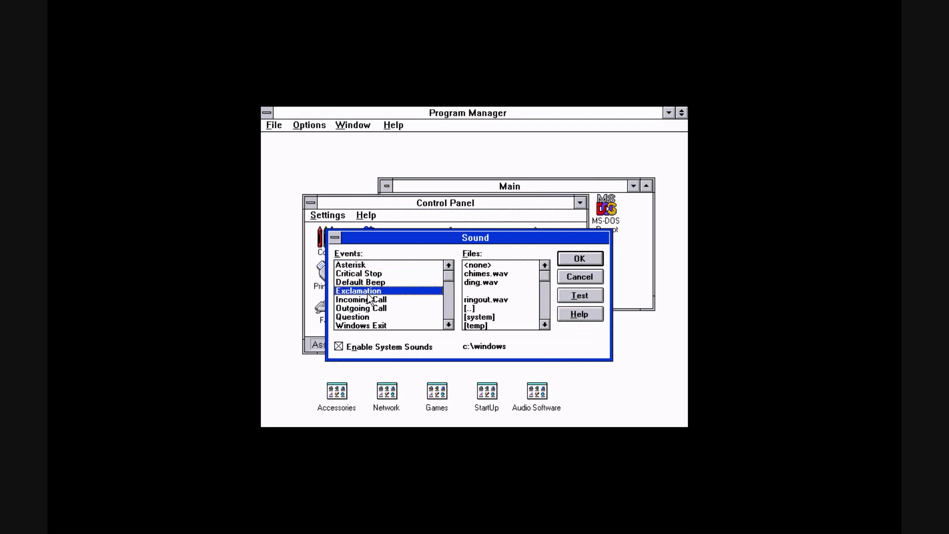
left_click(377, 318)
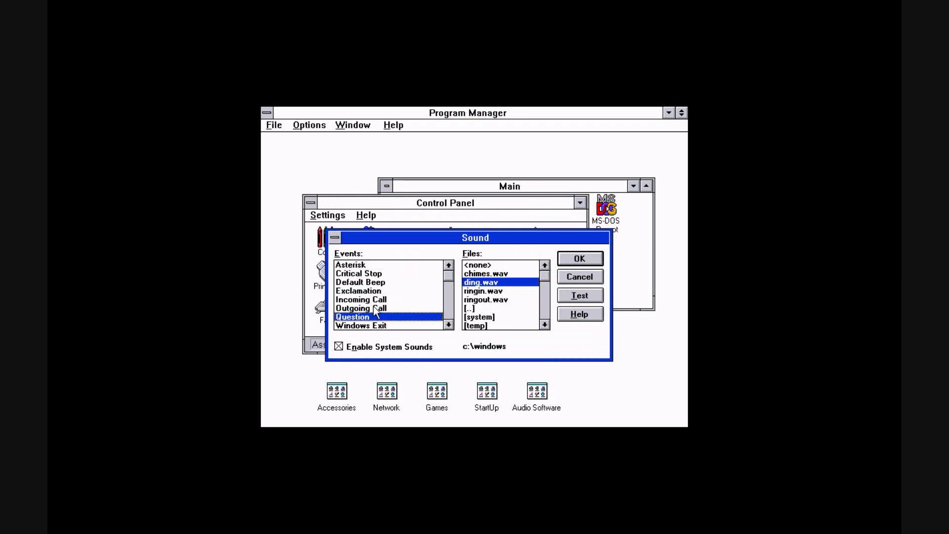
left_click(367, 308)
left_click(366, 300)
left_click(368, 292)
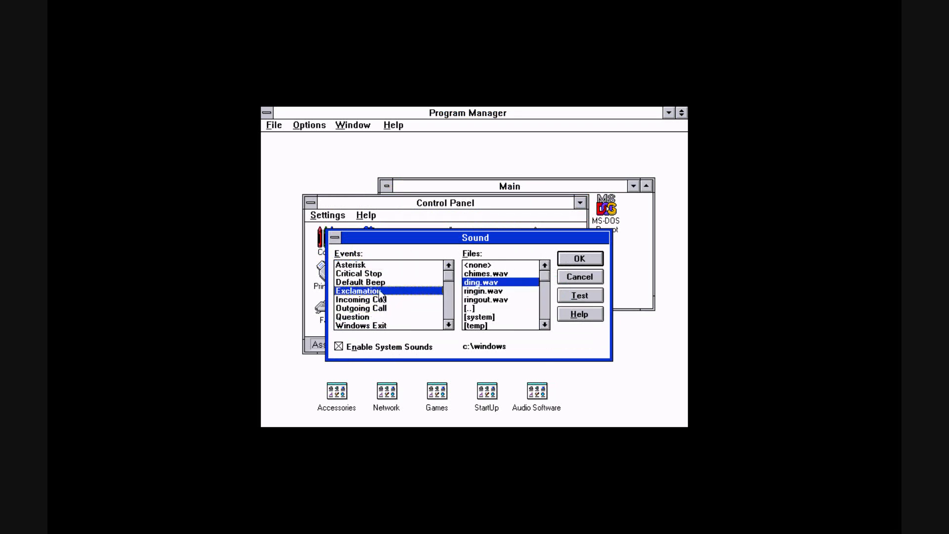
left_click(369, 282)
left_click(357, 267)
left_click(508, 291)
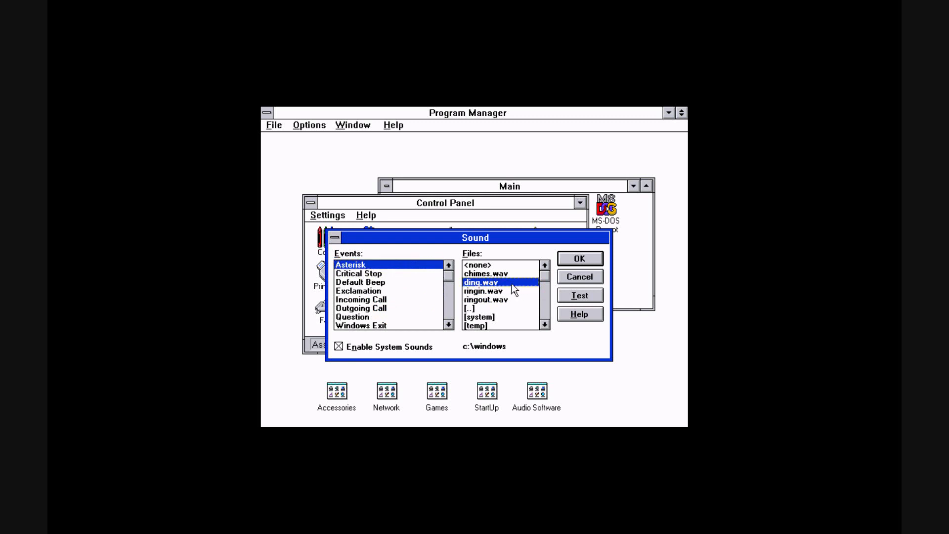
left_click(580, 259)
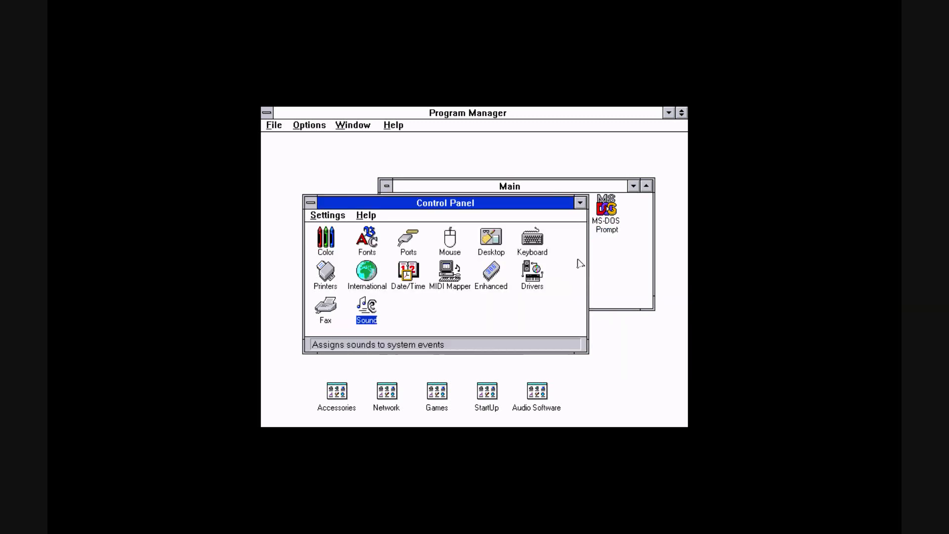
Close Control Panel and the Main group, then exit Windows to DOS
double_click(310, 202)
left_click(386, 186)
left_click(411, 234)
left_click(274, 125)
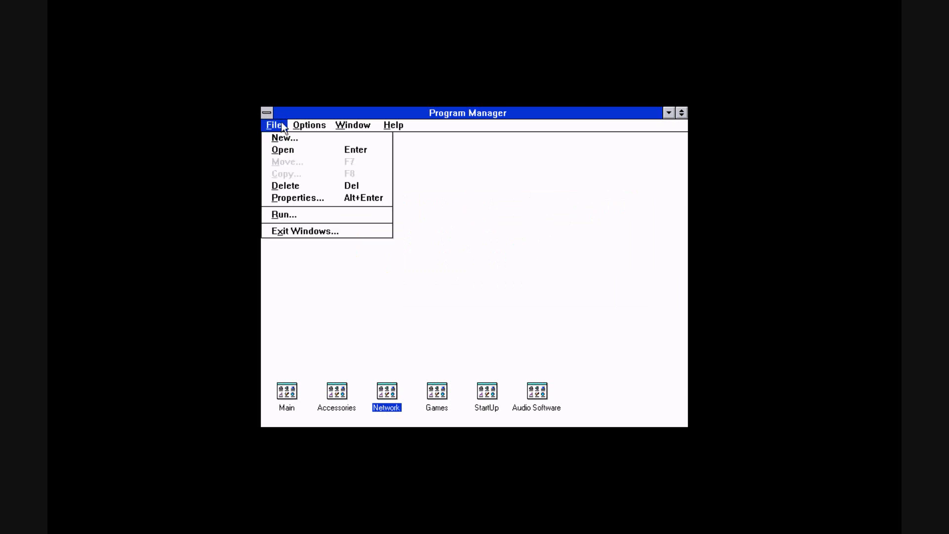
left_click(336, 233)
left_click(426, 284)
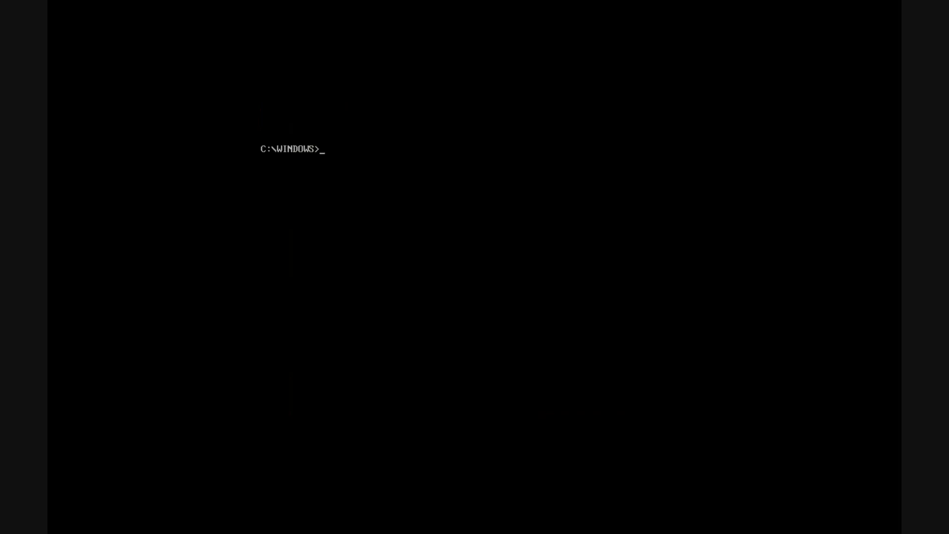
List the contents of C:\WINDOWS, move up to the root directory with cd .. and list it
type("dir")
key("Return")
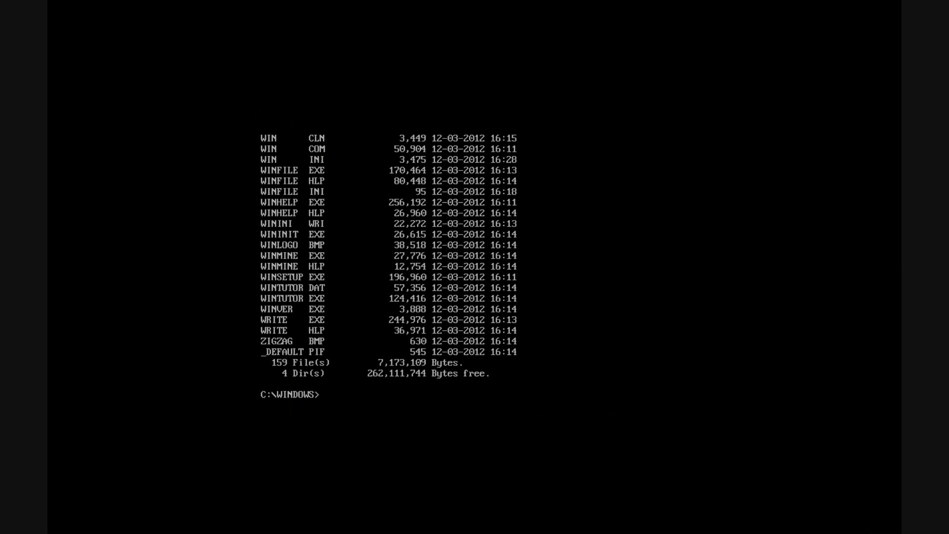
type("cd ..")
key("Return")
type("di")
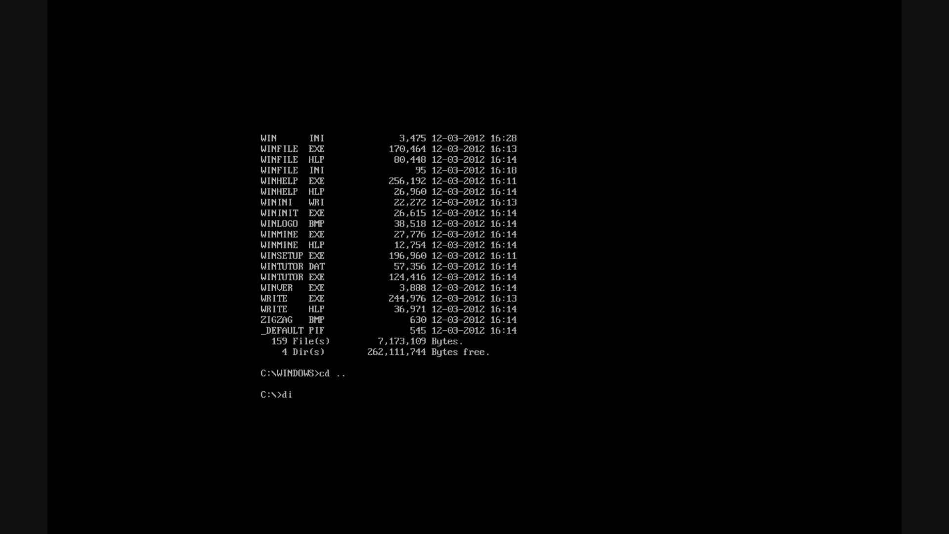
type("r")
key("Return")
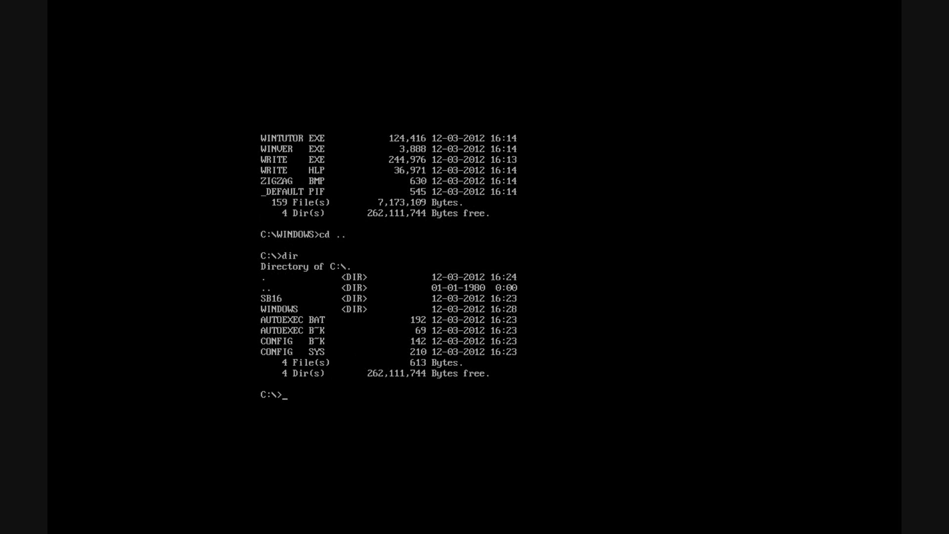
Quit DOSBox with the exit command
type("exit")
key("Return")
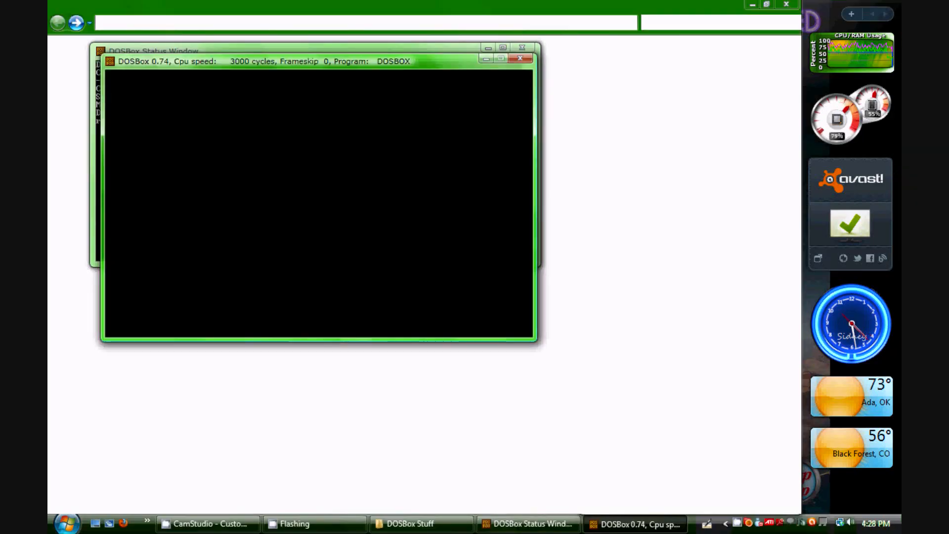
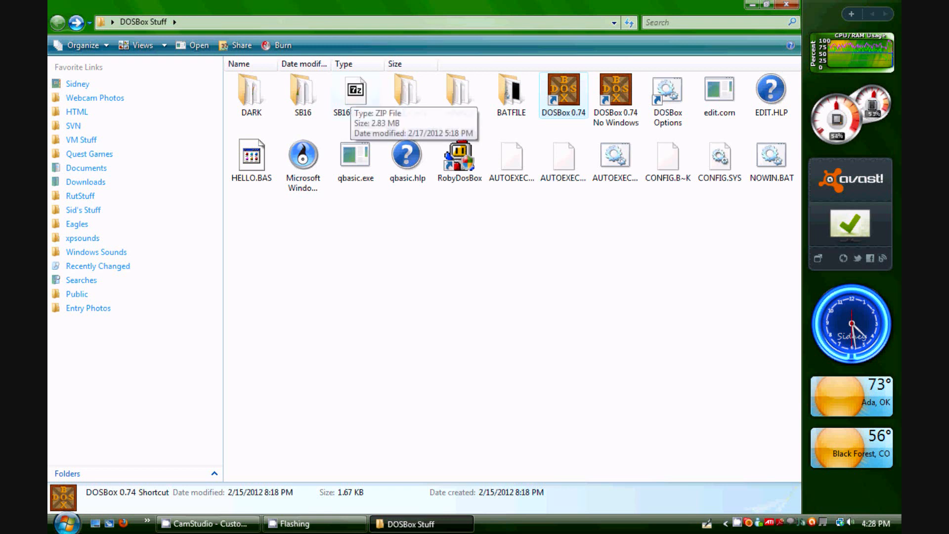
left_click(212, 524)
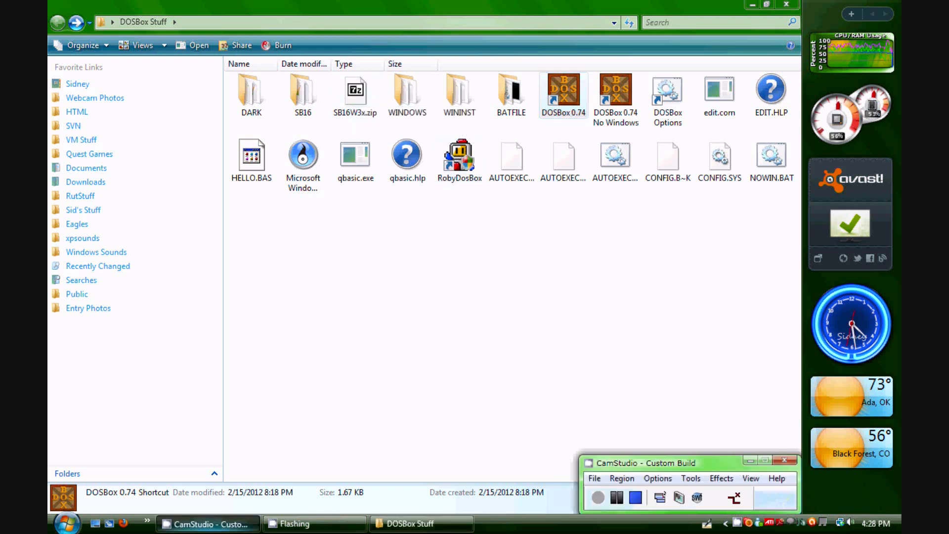
left_click(317, 524)
left_click(420, 524)
left_click(395, 307)
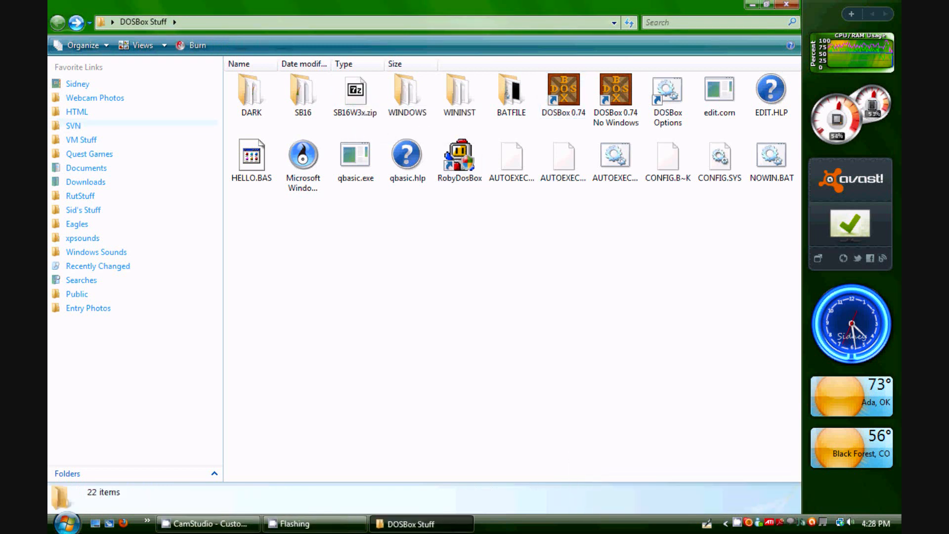
Close the DOSBox Stuff folder and open the win3.1\WINDOWS folder on drive C: through My Computer
left_click(67, 523)
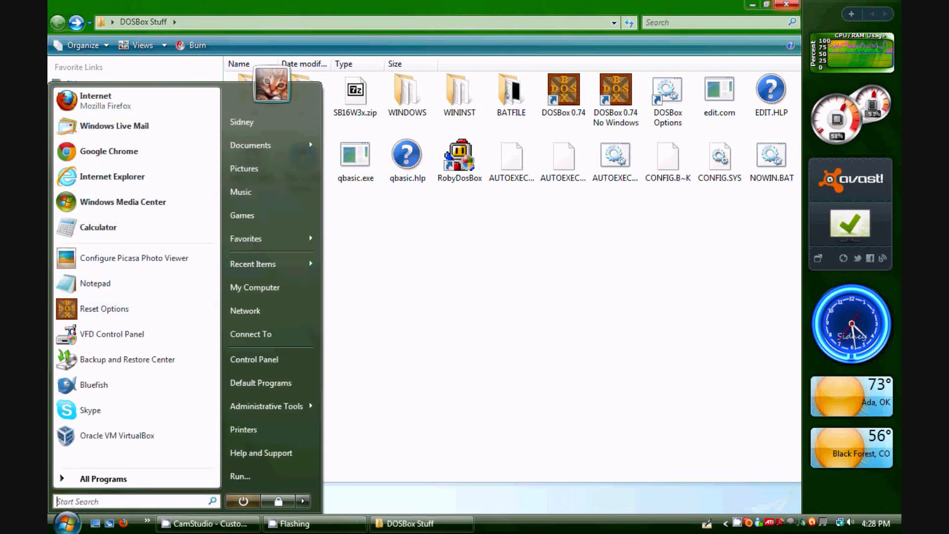
left_click(787, 5)
left_click(67, 523)
left_click(255, 288)
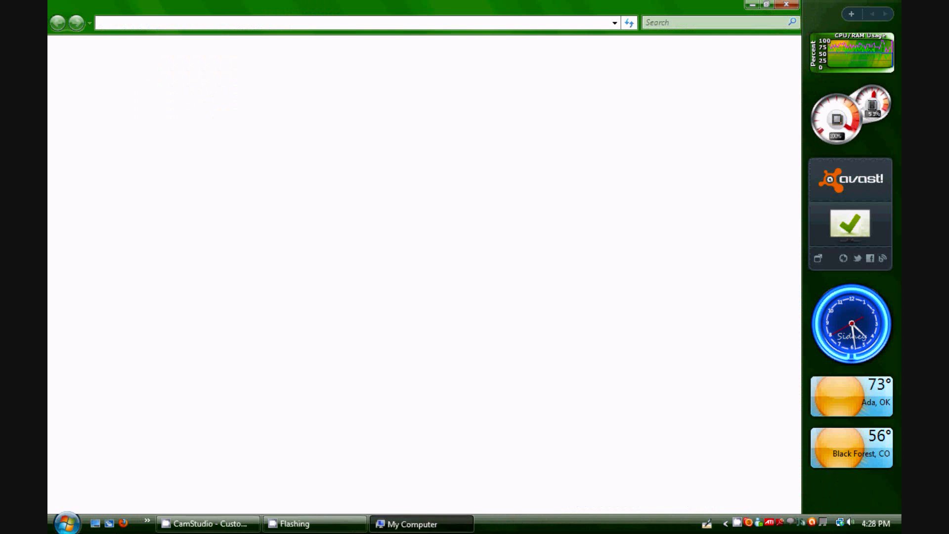
double_click(301, 104)
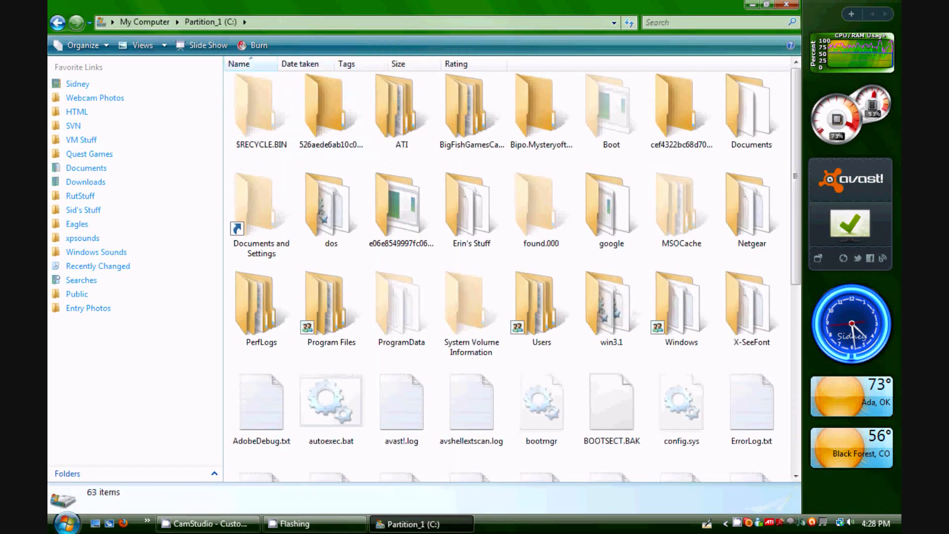
double_click(612, 309)
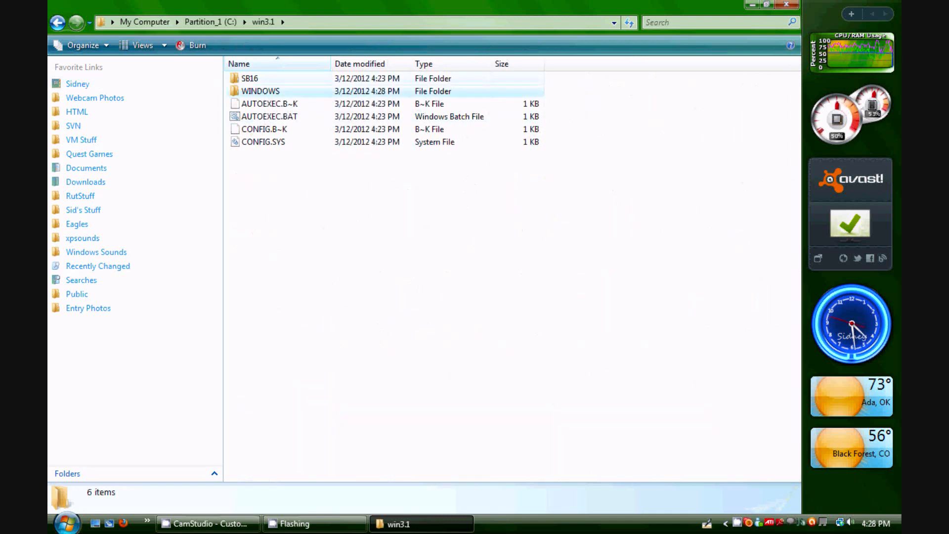
double_click(261, 92)
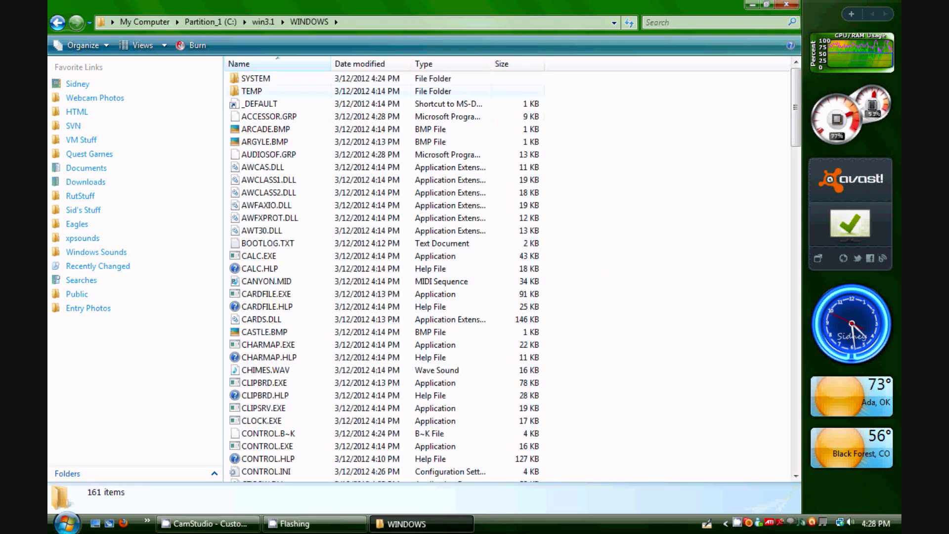
Scroll through the WINDOWS folder and open SQUARES.BMP in the photo viewer, then close the viewer
scroll(507, 272, "down", 4)
scroll(507, 272, "up", 2)
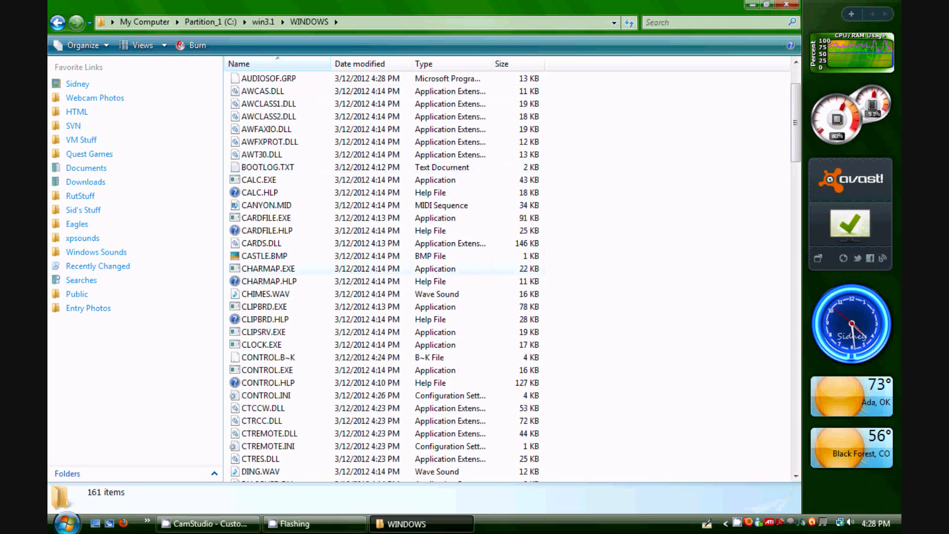
scroll(507, 272, "up", 2)
scroll(507, 272, "down", 13)
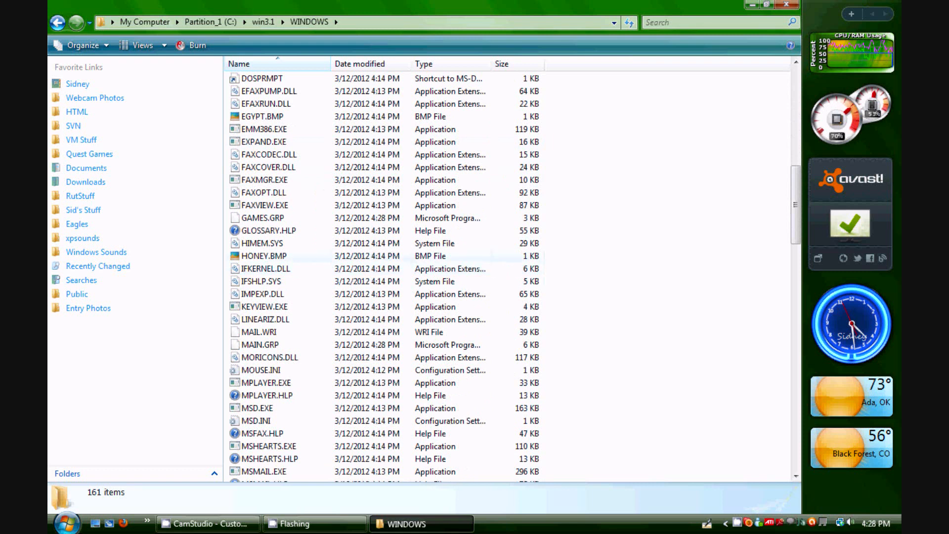
scroll(507, 272, "down", 18)
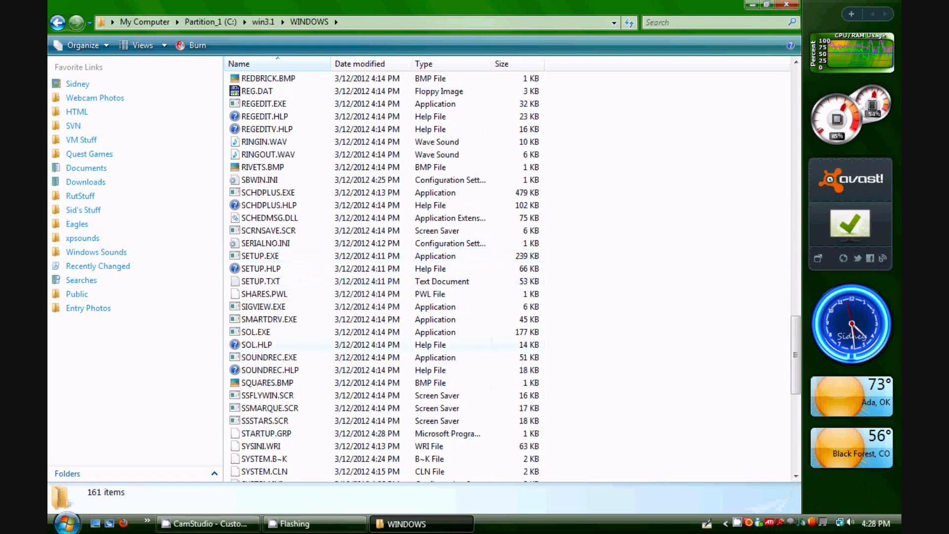
left_click(269, 383)
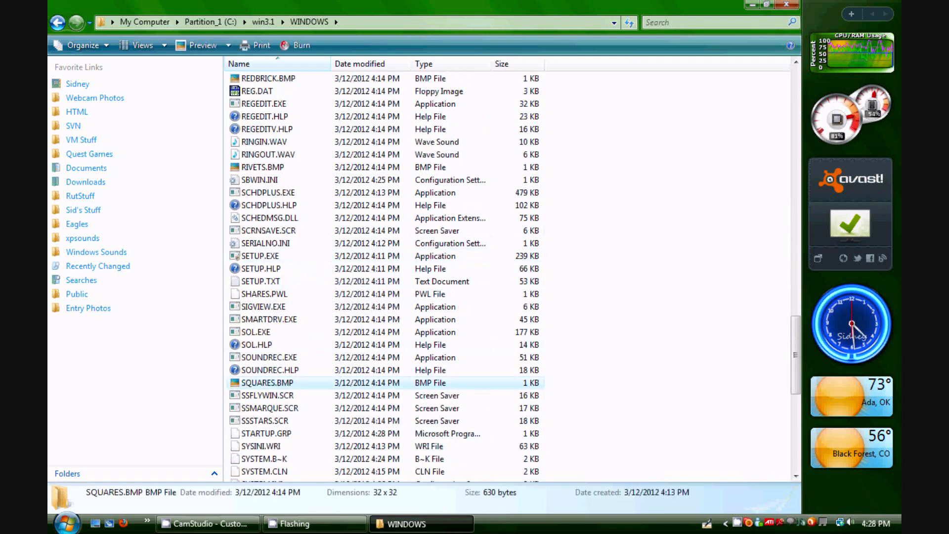
double_click(270, 383)
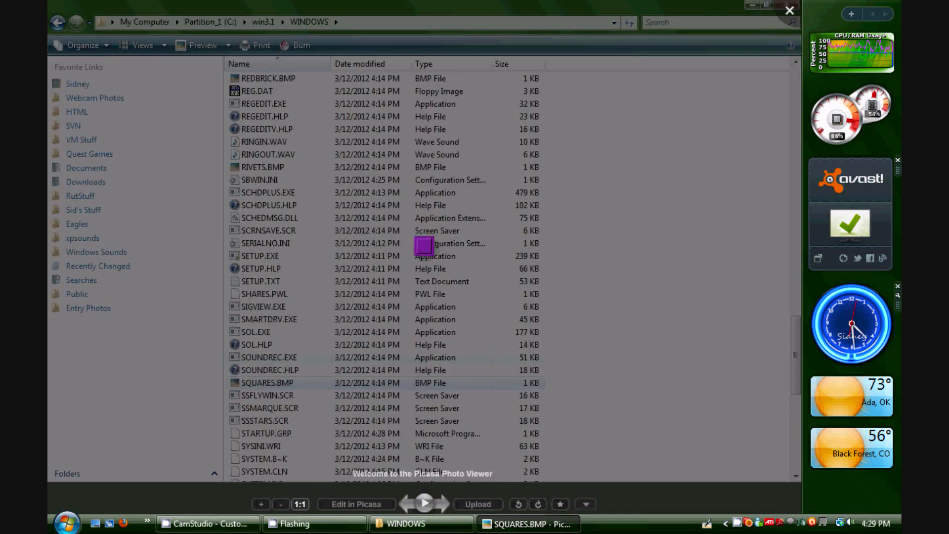
key("Escape")
Open WINLOGO.BMP from the end of the folder list in the photo viewer and close it again
scroll(506, 272, "down", 10)
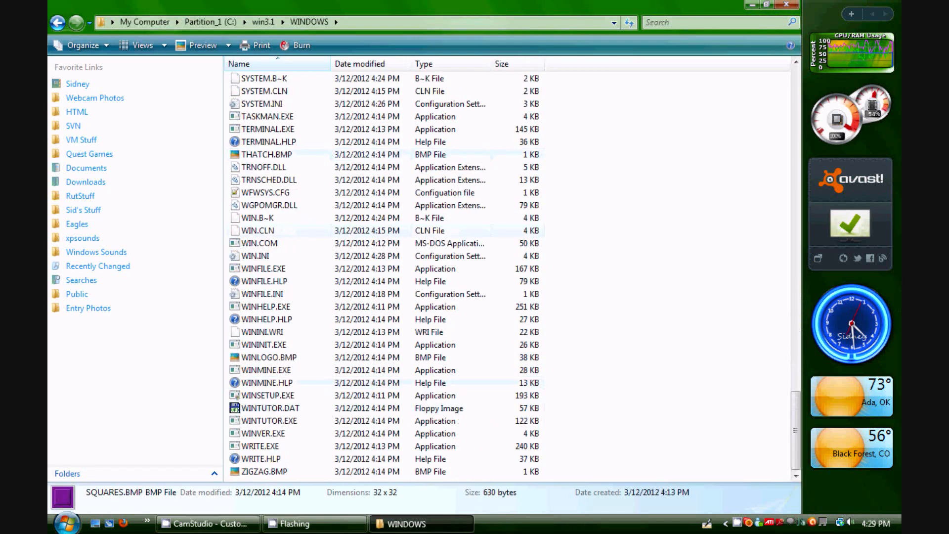
left_click(268, 472)
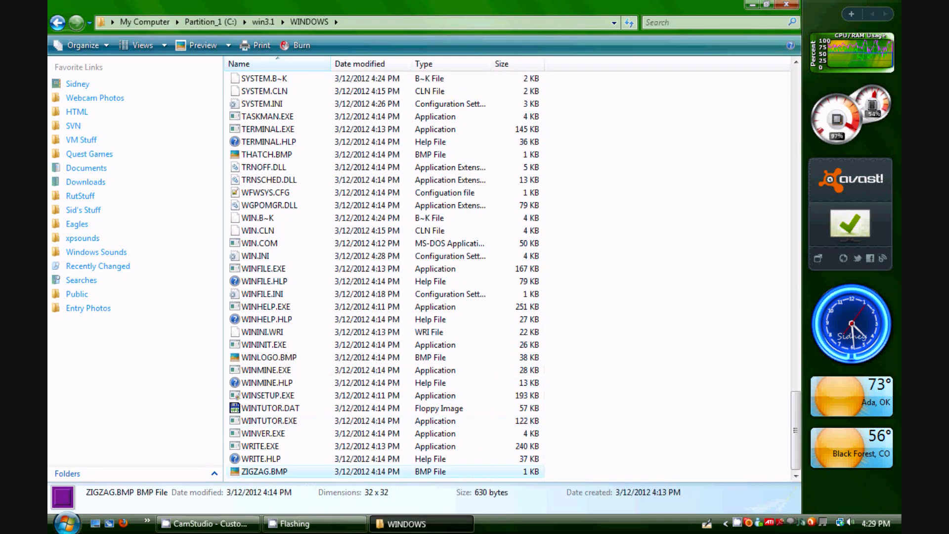
double_click(269, 357)
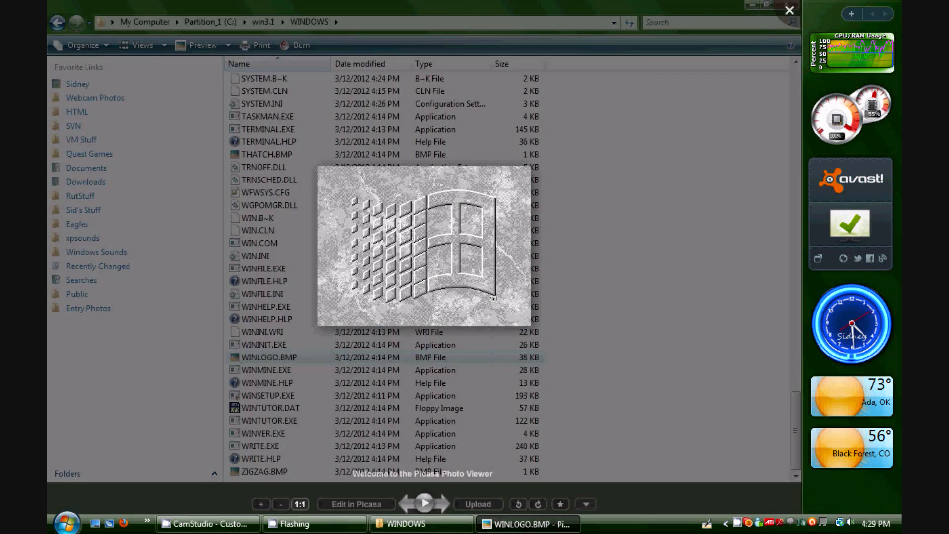
key("Escape")
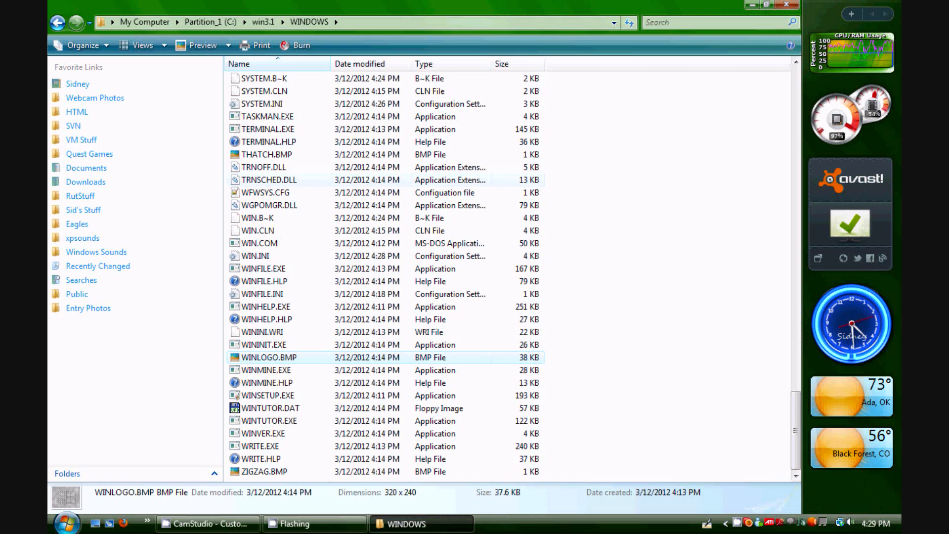
Launch WRITE.EXE directly from the WINDOWS folder and move the Write window up
scroll(267, 168, "up", 1)
left_click(267, 193)
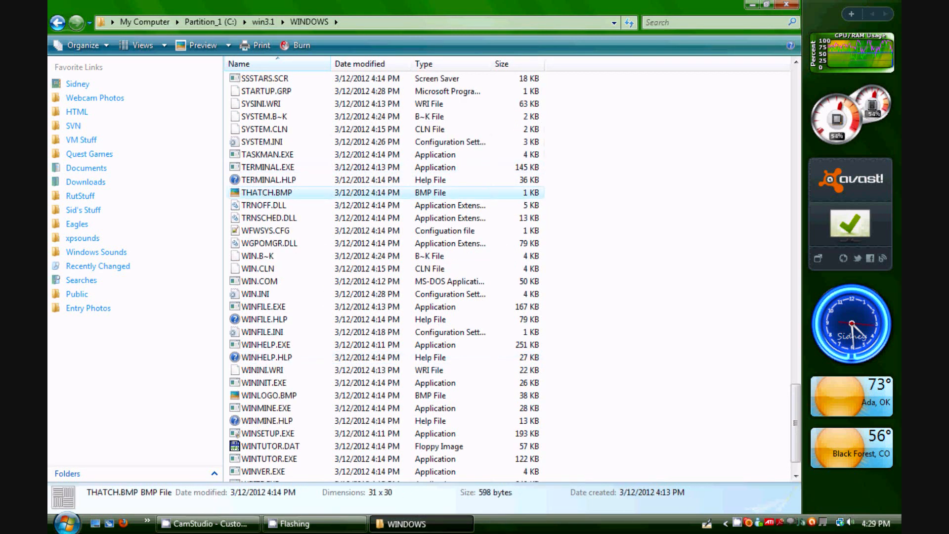
scroll(386, 272, "down", 1)
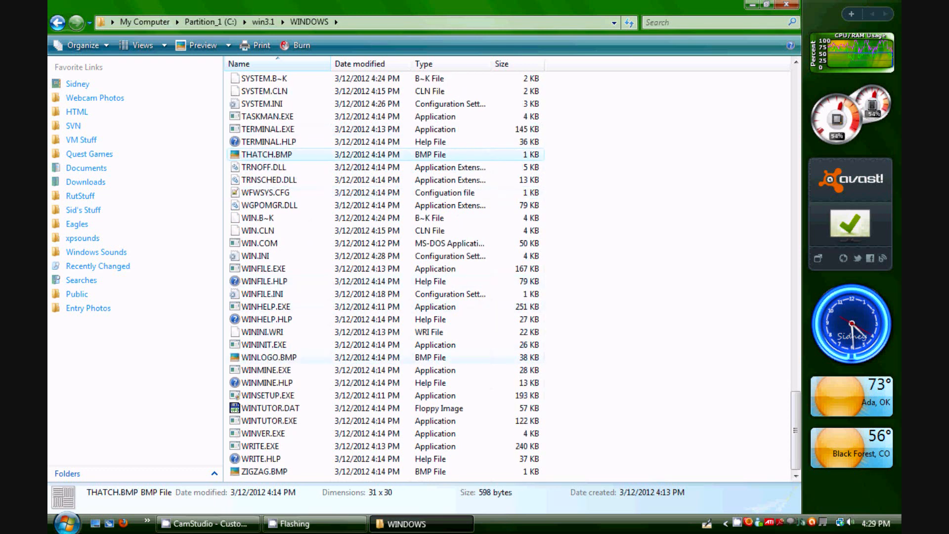
left_click(267, 447)
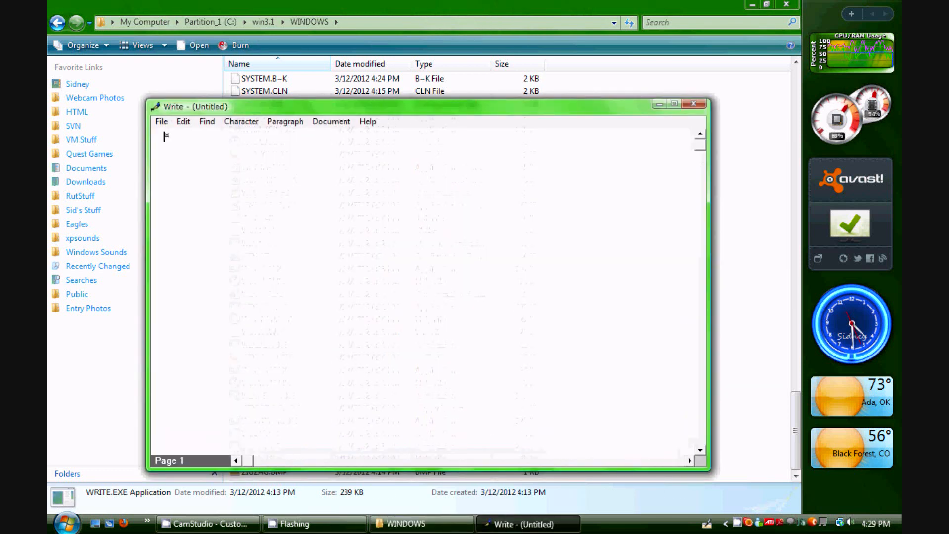
left_click_drag(277, 107, 289, 82)
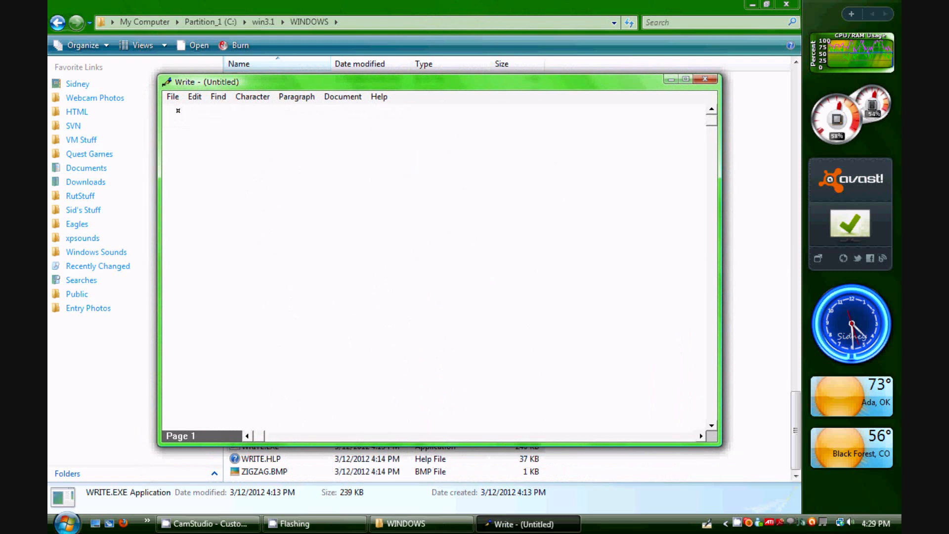
Type two lines of sample text, dagdfhsfghdghjk and dsfdg, into the new Write document
type("dagdfhsfghdghjk")
key("Return")
type("dsfdg")
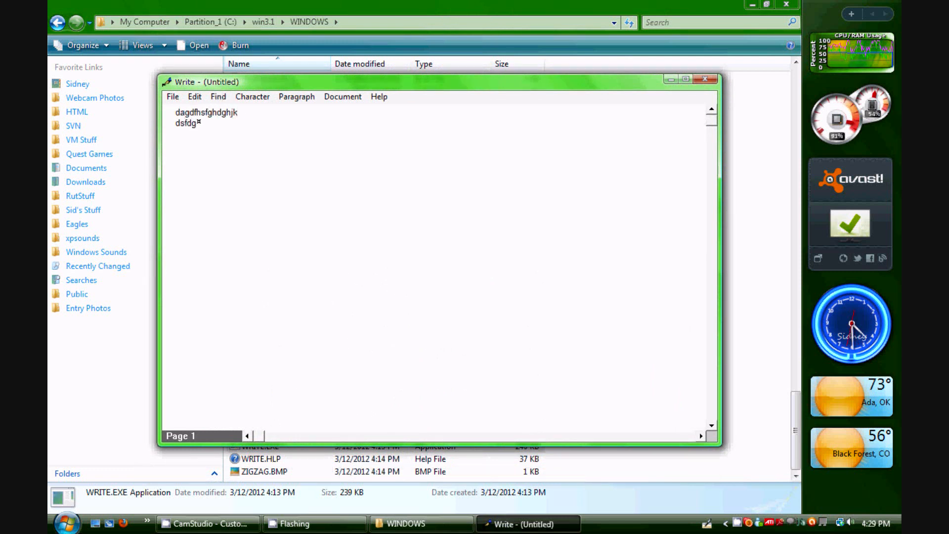
Switch the character format to bold and type dfhfgh at the end of the second line
key("alt+c")
key("Down")
key("Down")
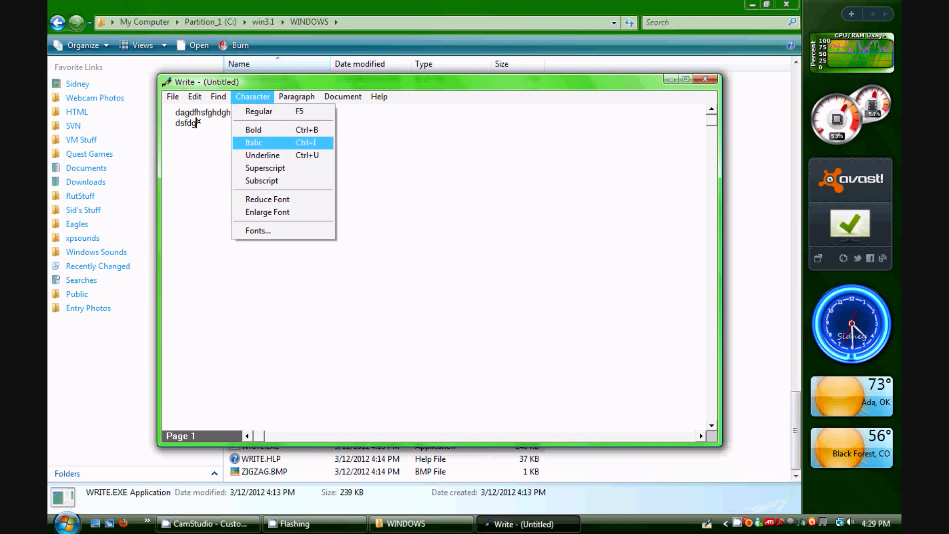
key("Return")
type("dfhjfgh")
Switch the character format to underline and type dfhsgfhdfghd after the bold text
key("alt+c")
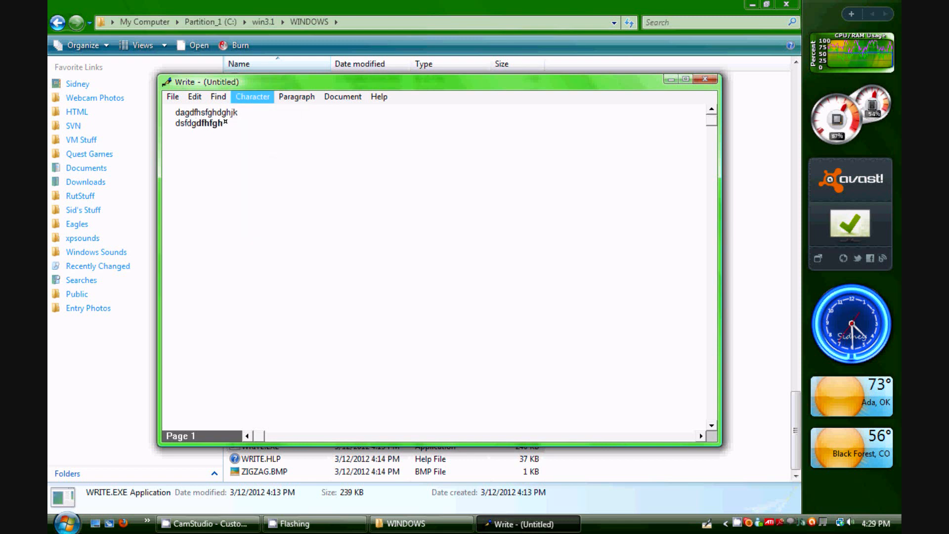
key("Return")
key("alt+c")
key("Down")
key("Down")
key("Down")
key("Down")
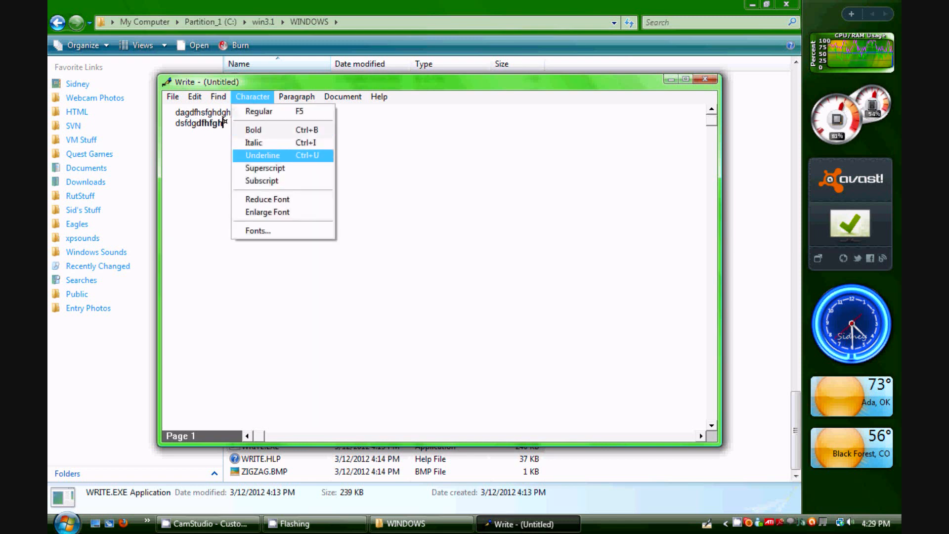
key("Return")
type("dfhsgfhdfghd")
Browse the Paragraph, Document, Edit and Character menus of Write, then close the menus
key("alt+p")
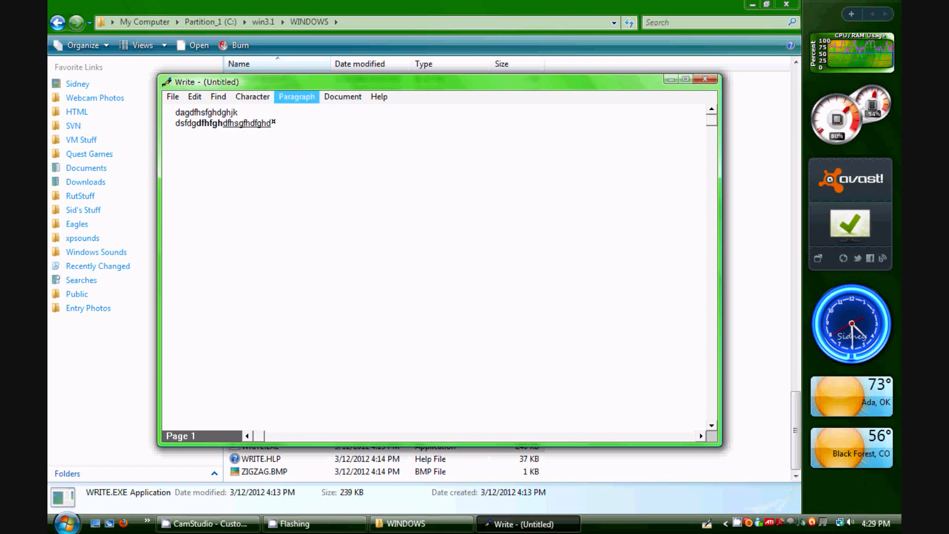
key("Right")
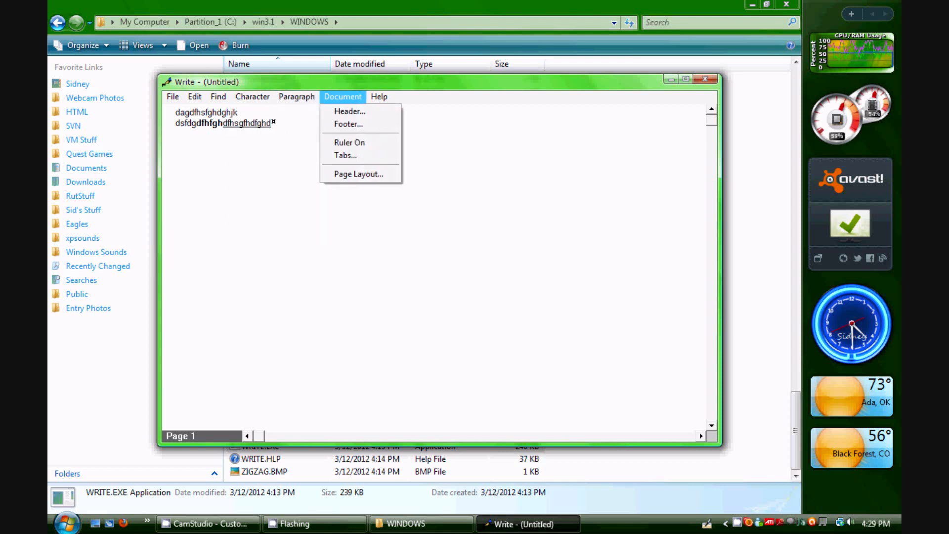
key("Left")
key("Left")
key("Left")
key("Left")
key("Left")
key("Right")
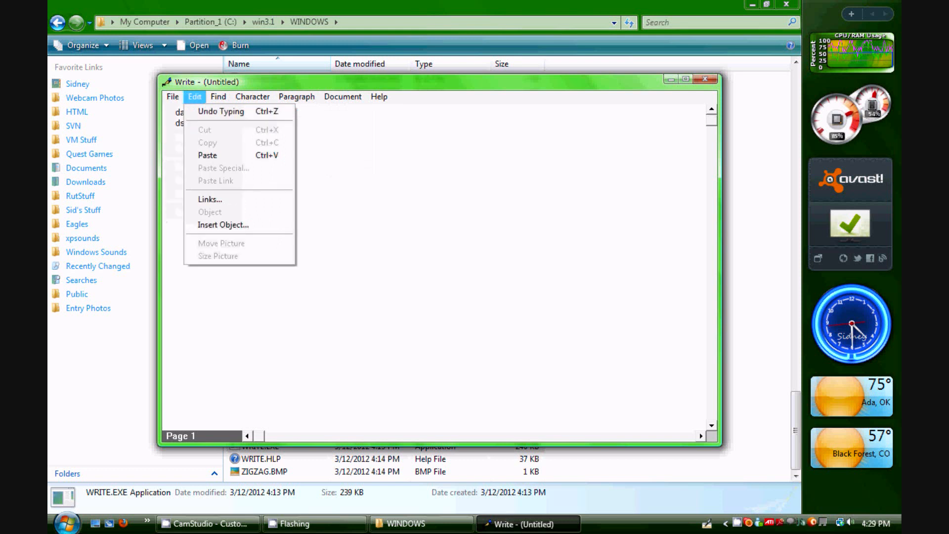
key("Right")
key("Right")
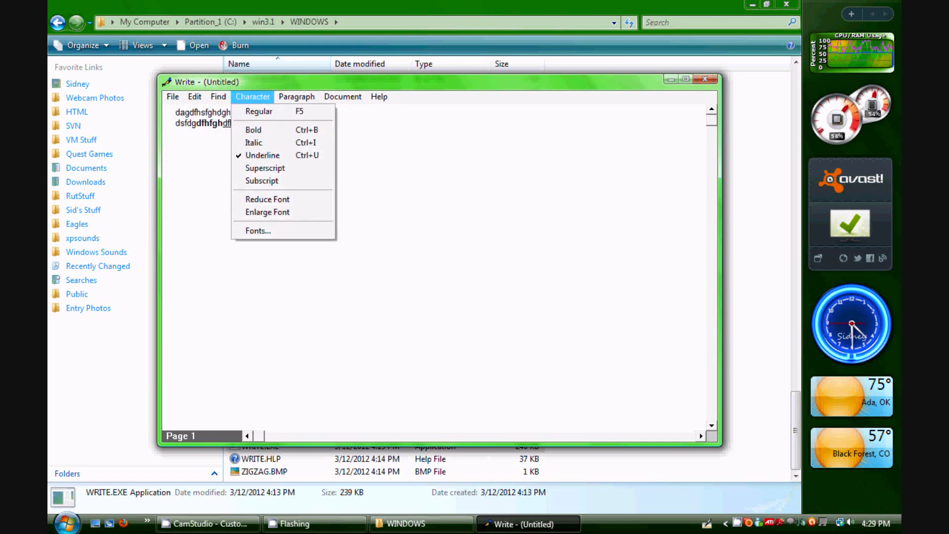
key("Escape")
key("Escape")
Close Write without saving the current document
key("alt+F4")
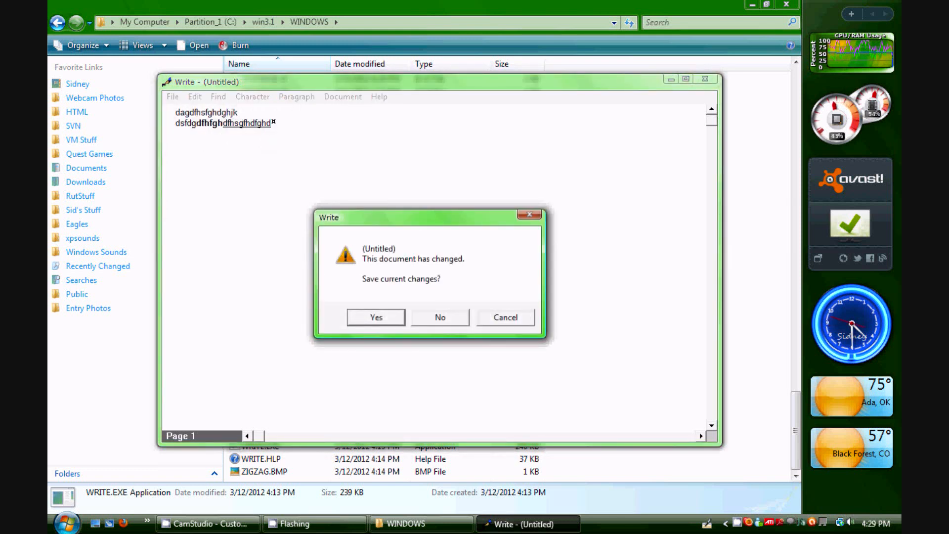
key("Tab")
key("Return")
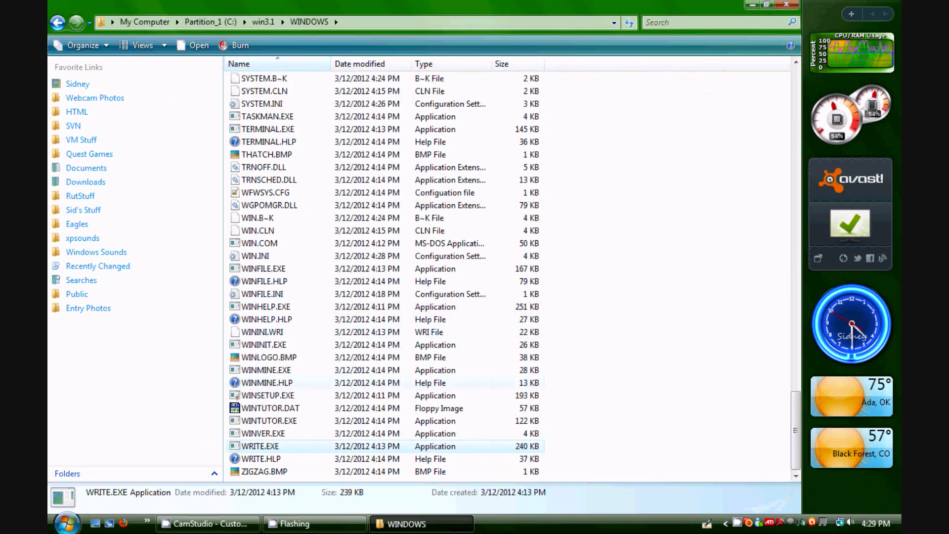
Find NOTEPAD.EXE in the WINDOWS folder and launch the Windows 3.1 Notepad
left_click(297, 332)
key("n")
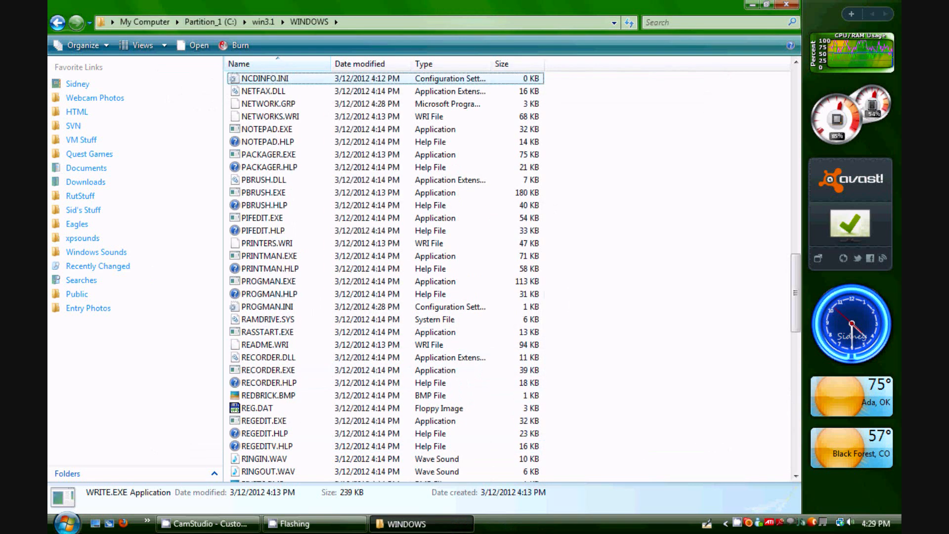
key("Down")
key("Down")
key("Down")
key("Down")
key("Return")
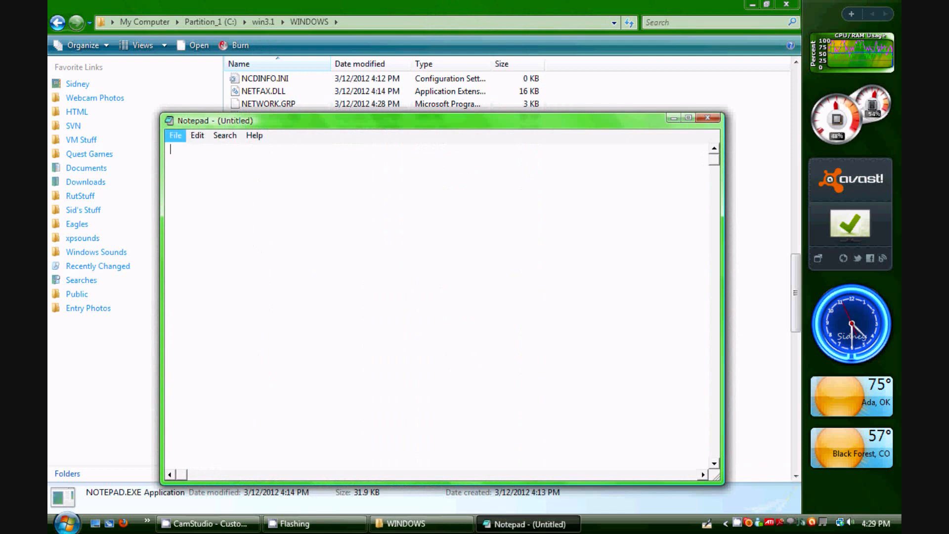
Open the host Notepad from the Start menu, move it beside the old Notepad, and close the file browser
key("super")
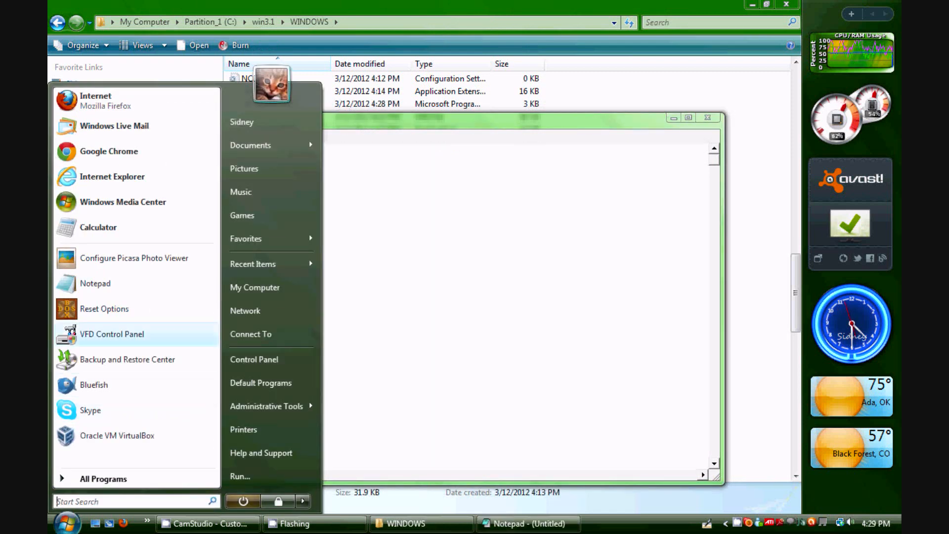
left_click(95, 284)
left_click_drag(426, 10, 321, 10)
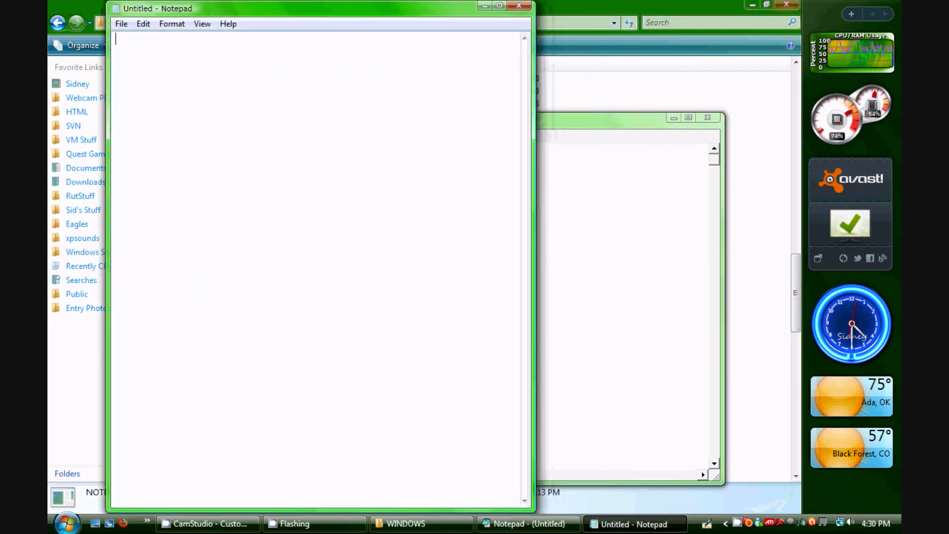
left_click(786, 4)
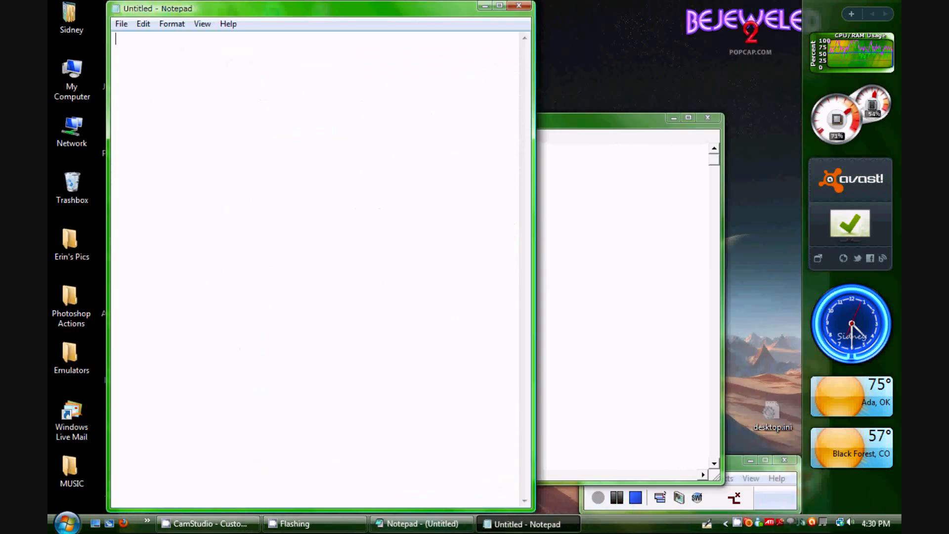
Arrange the host Notepad and the Windows 3.1 Notepad side by side on the desktop
right_click(628, 523)
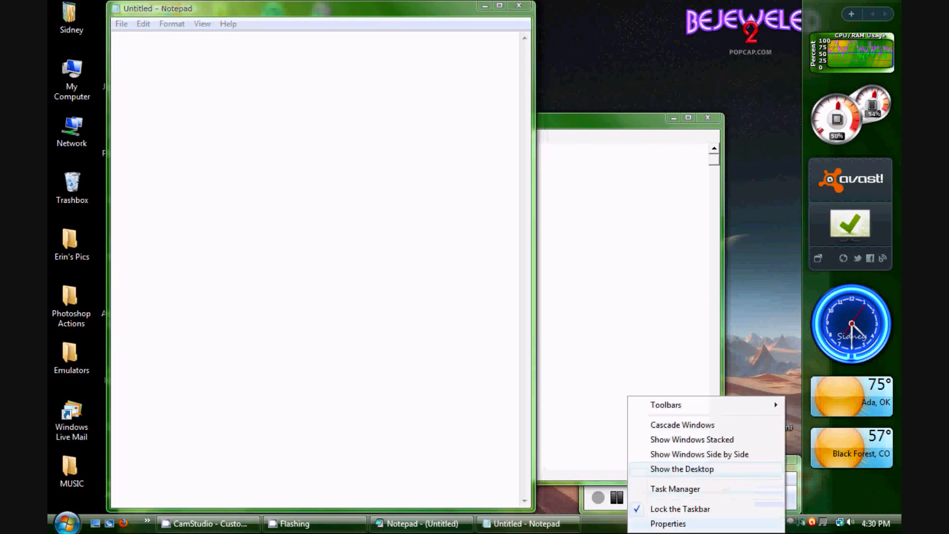
left_click(657, 451)
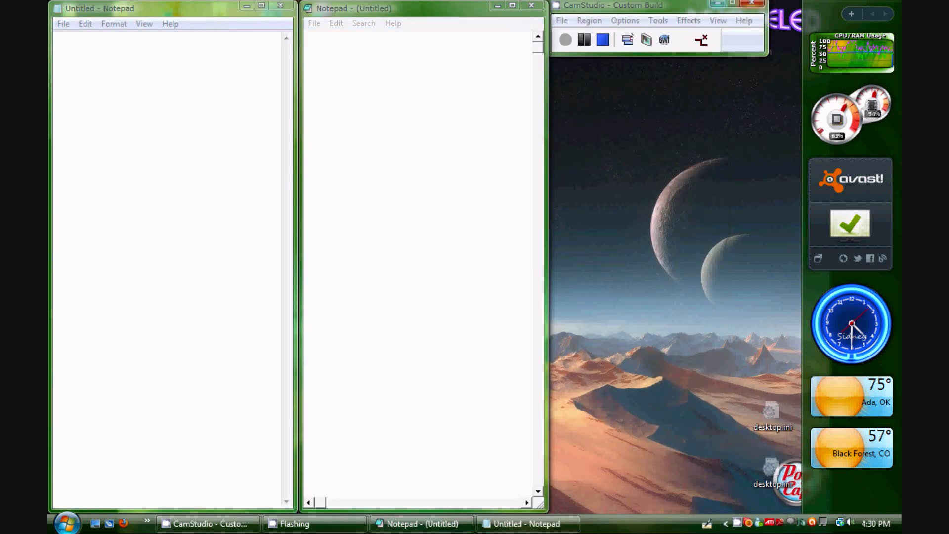
left_click(717, 3)
right_click(575, 523)
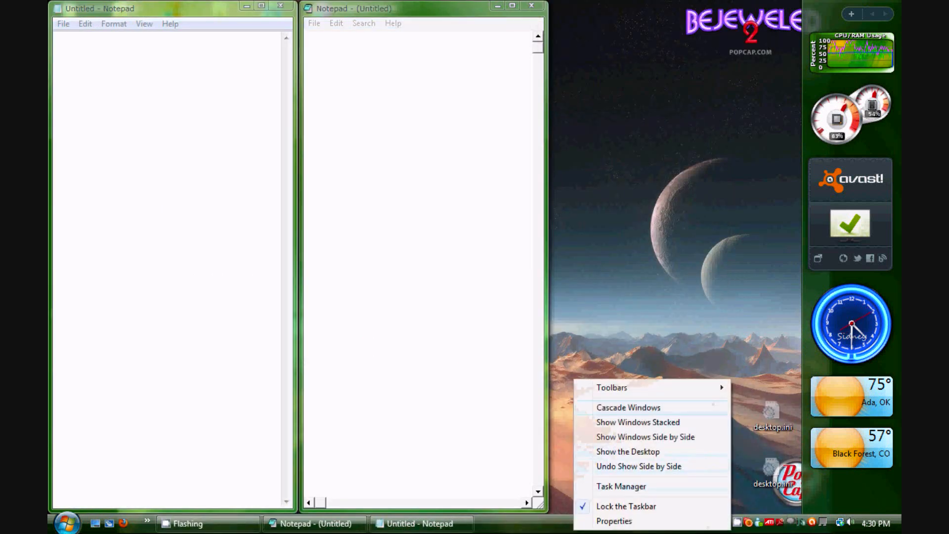
left_click(645, 436)
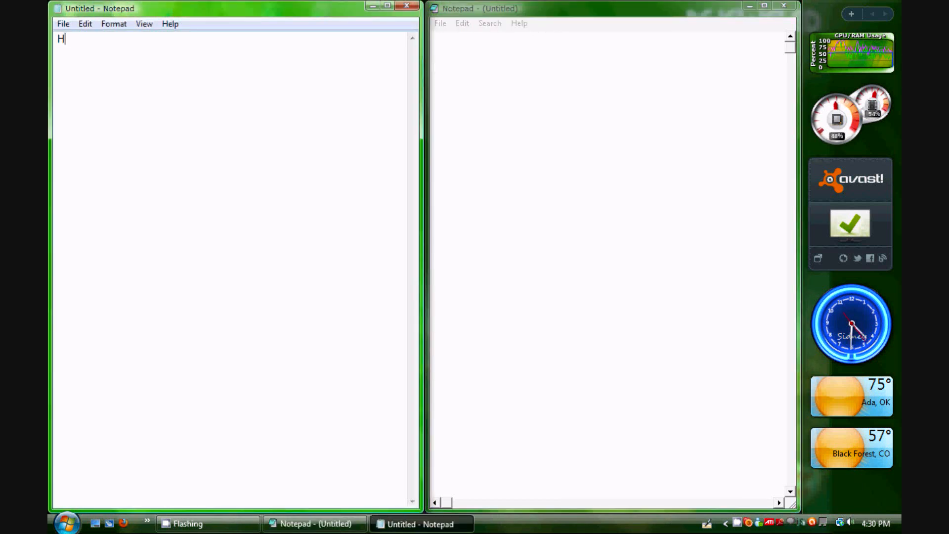
Write "Hello! This is Windows Vista! (Windows 6.0)" in the host Notepad
type("ello! This is W")
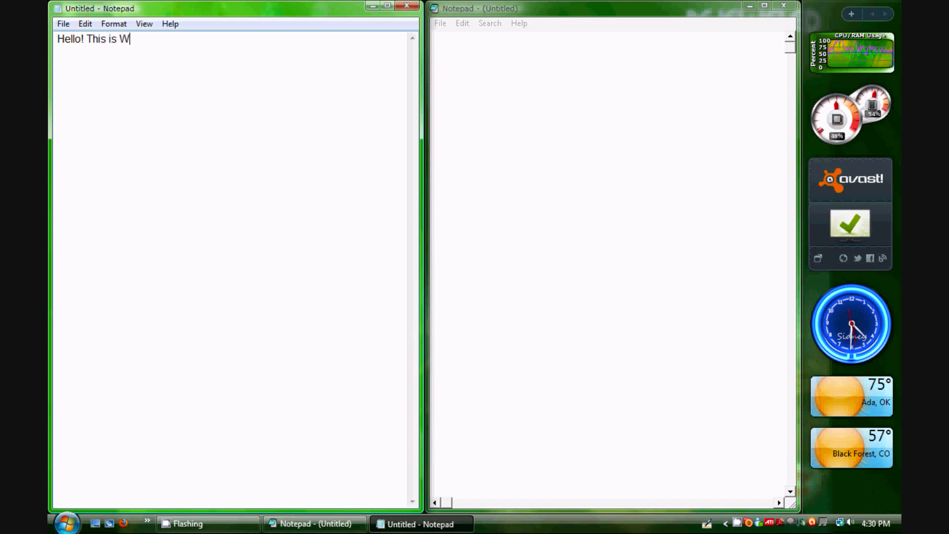
type("indows Vi")
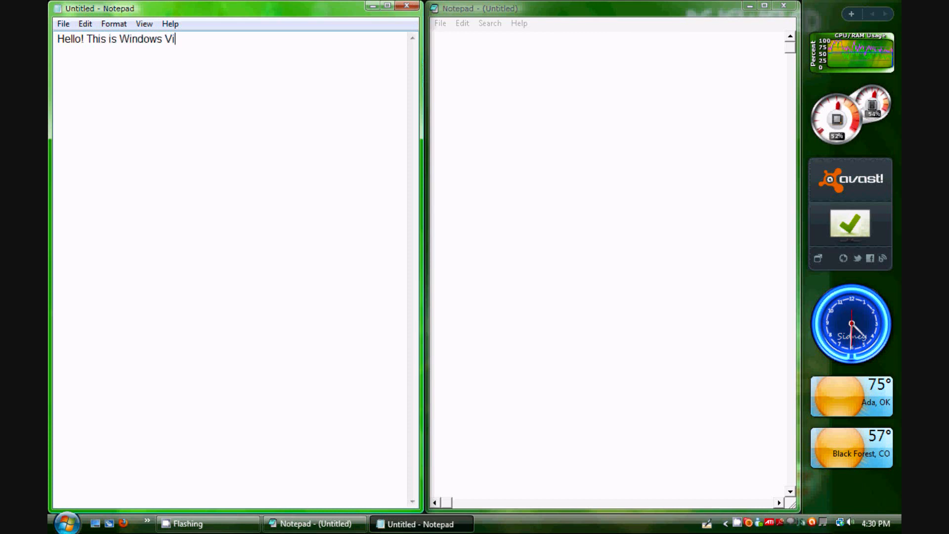
type("sta")
type("! (Windows")
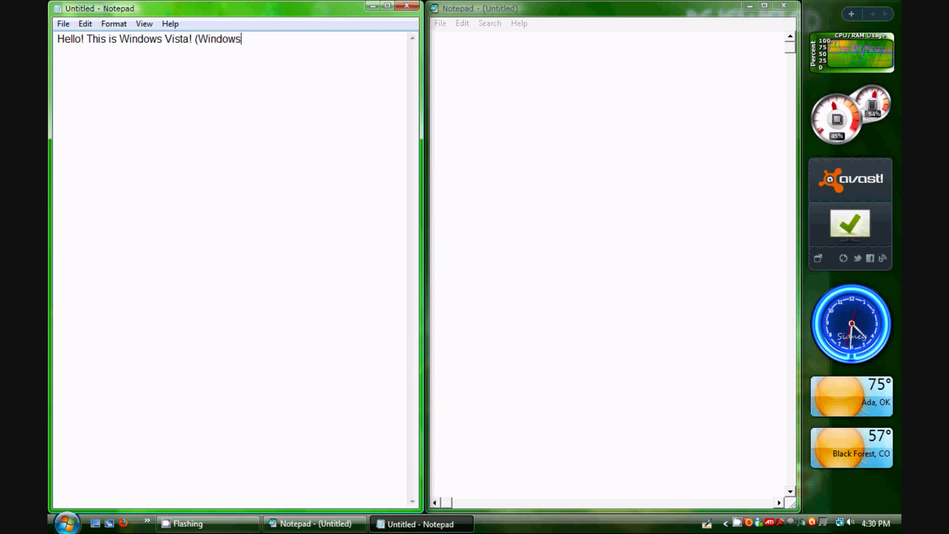
type(" 6.0)")
Switch to the Windows 3.1 Notepad and write "Hello! This is Windows 3.1!"
key("alt+Tab")
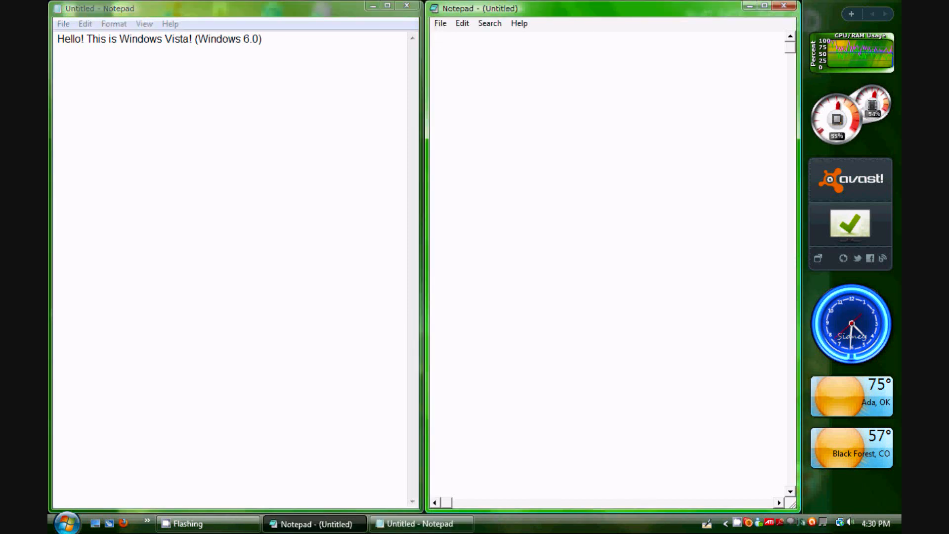
type("Hello! This i")
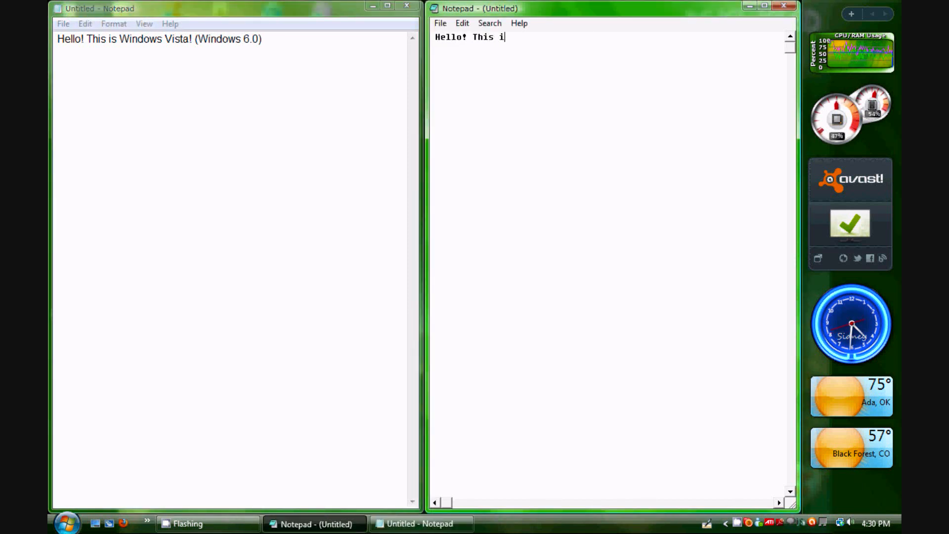
type("s wi")
key("BackSpace")
type("Windows 3.1!")
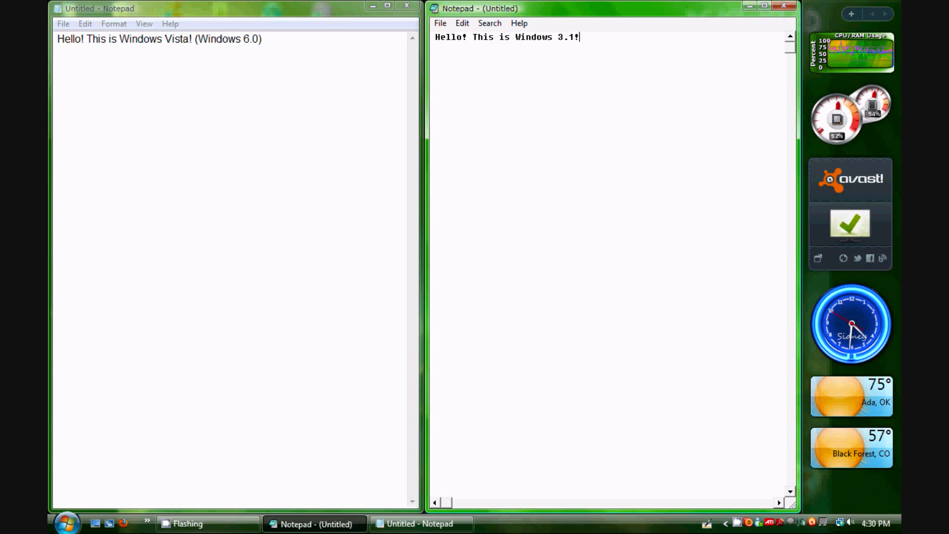
Compare text selection and the Edit menus of the two Notepads
left_click(264, 39)
left_click(553, 37)
left_click_drag(542, 37, 515, 37)
left_click(581, 37)
left_click(440, 24)
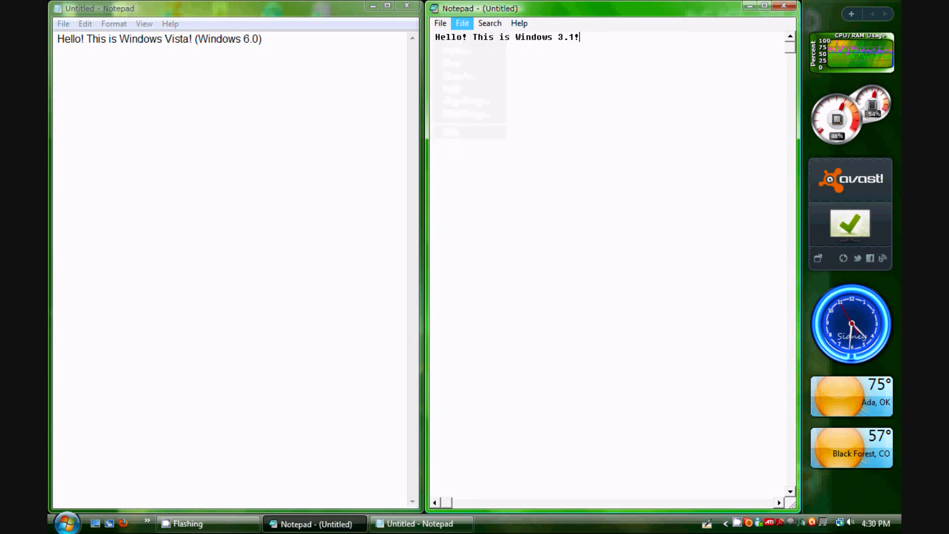
left_click(113, 24)
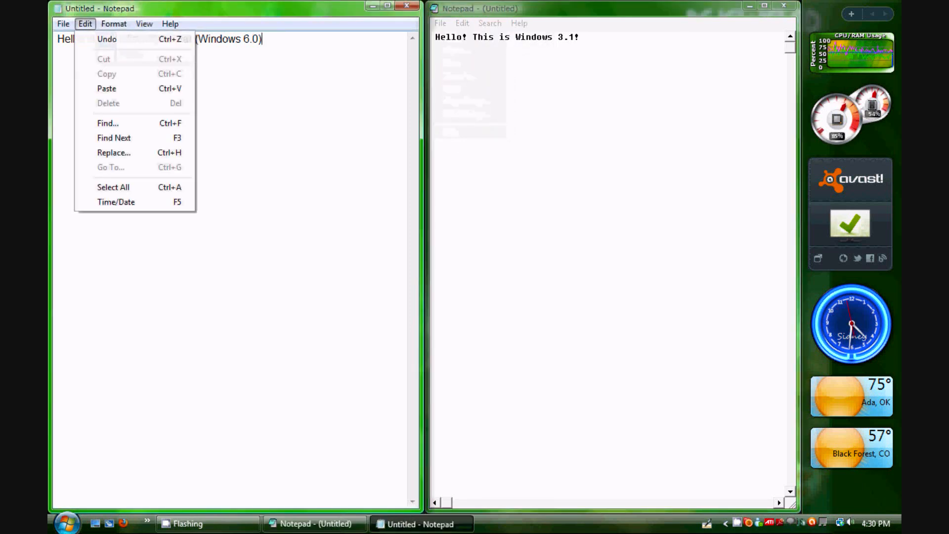
left_click(63, 24)
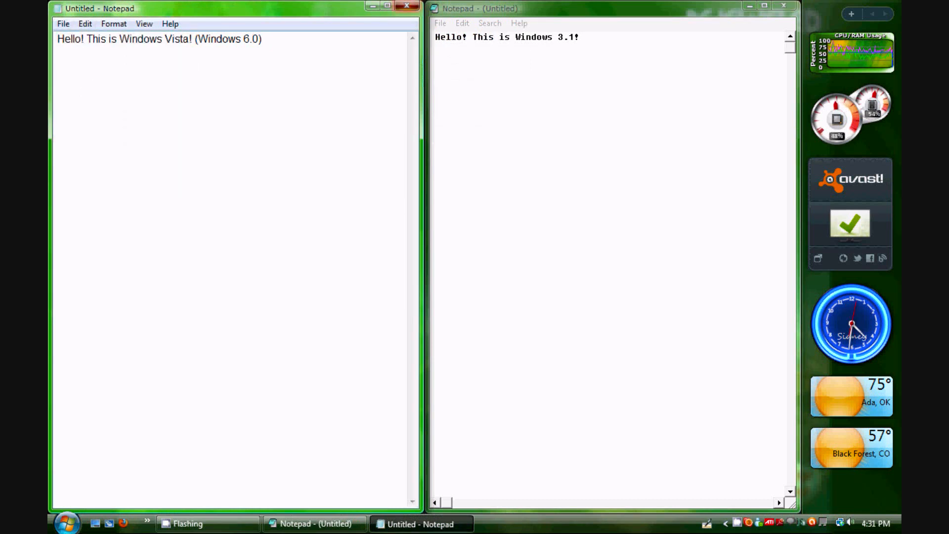
Close both Notepads without saving their text
left_click(407, 6)
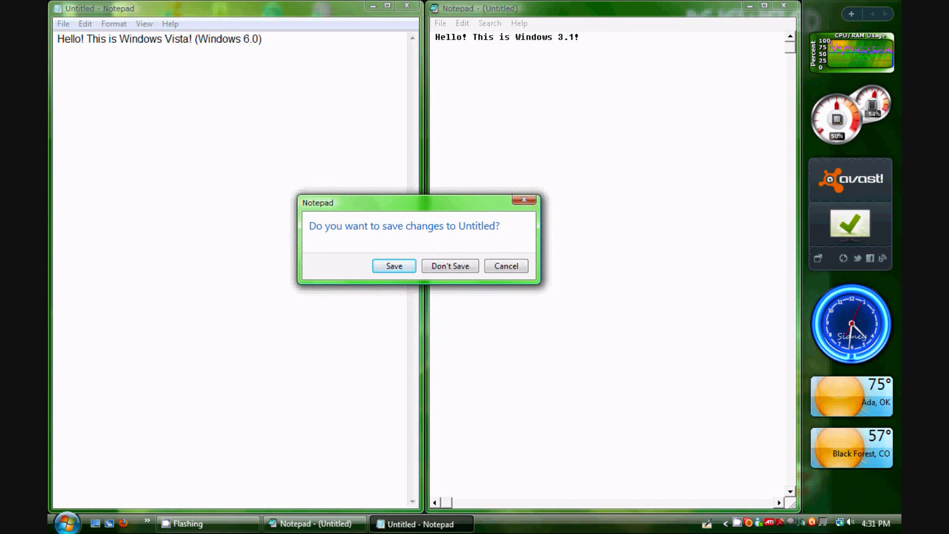
left_click(451, 266)
left_click(783, 6)
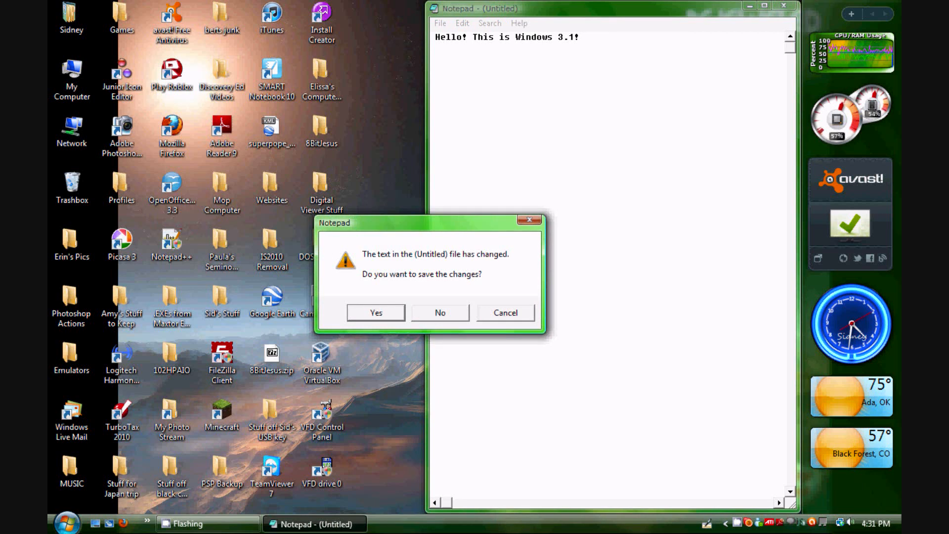
left_click(440, 312)
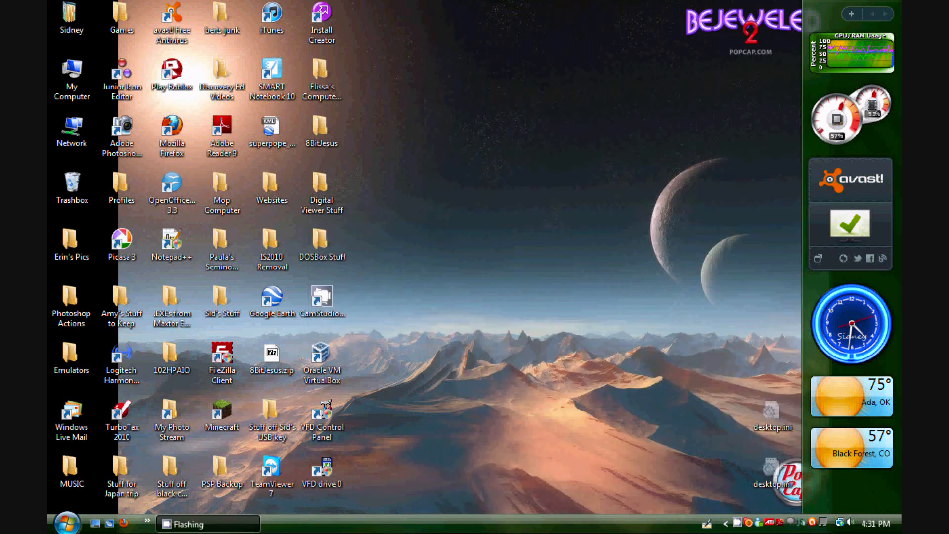
left_click(737, 523)
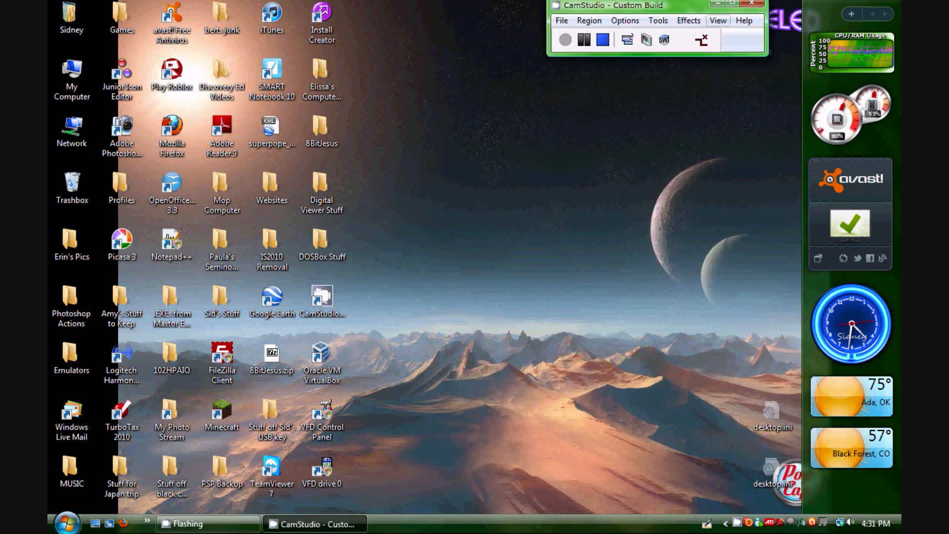
left_click_drag(695, 5, 727, 463)
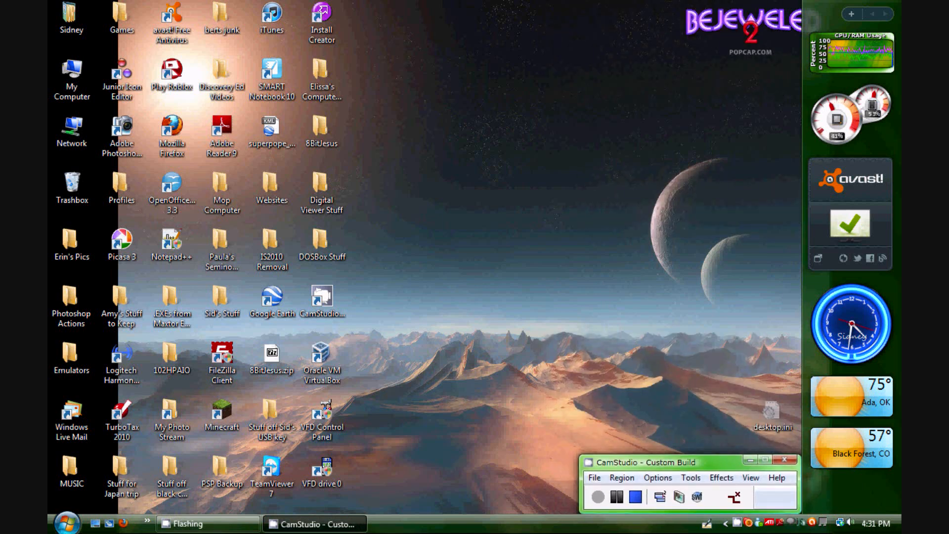